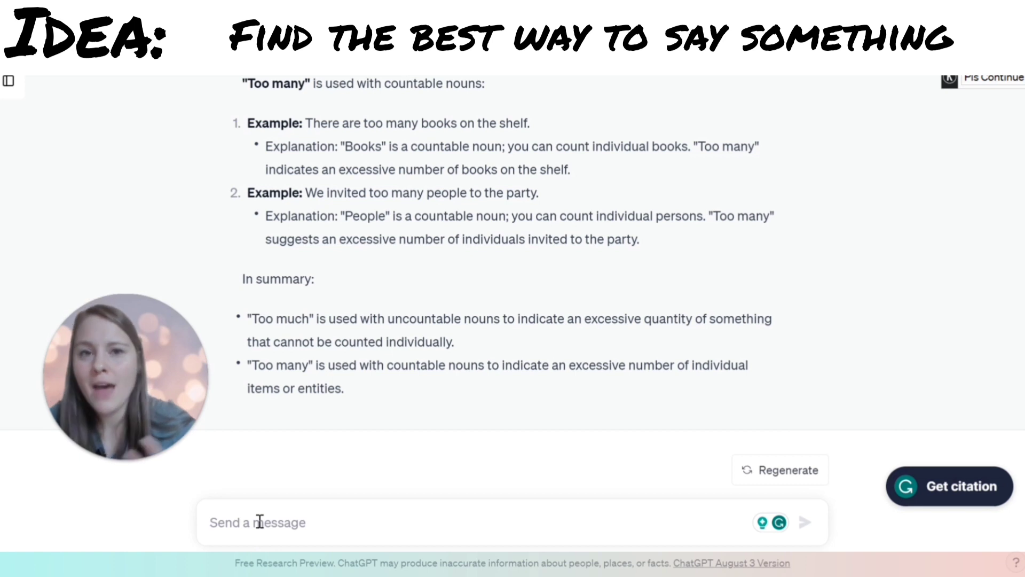
Ask the chatbot: Is it "I like it a lot" or "I a lot like it"?
text(Is)
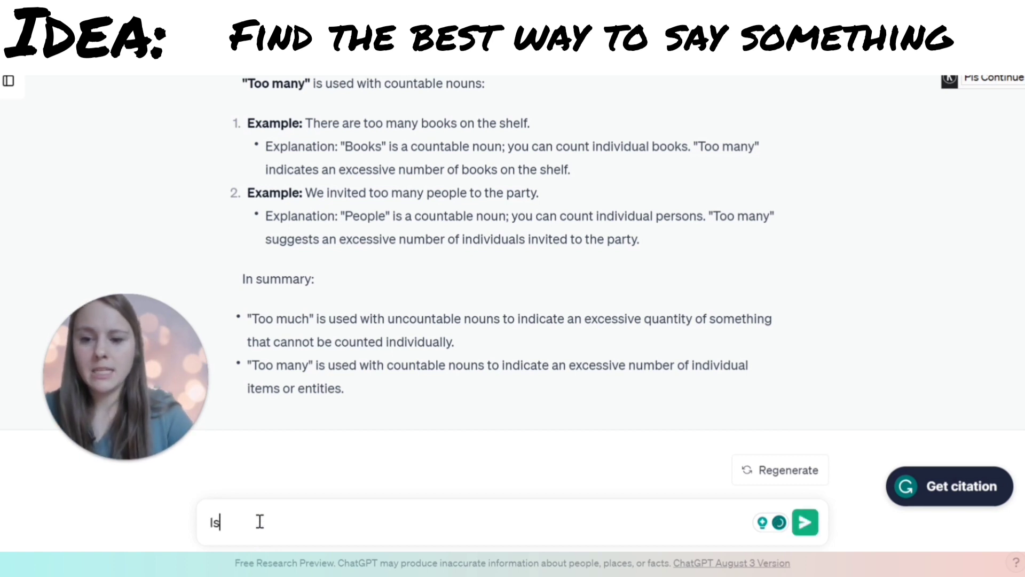
text( itan)
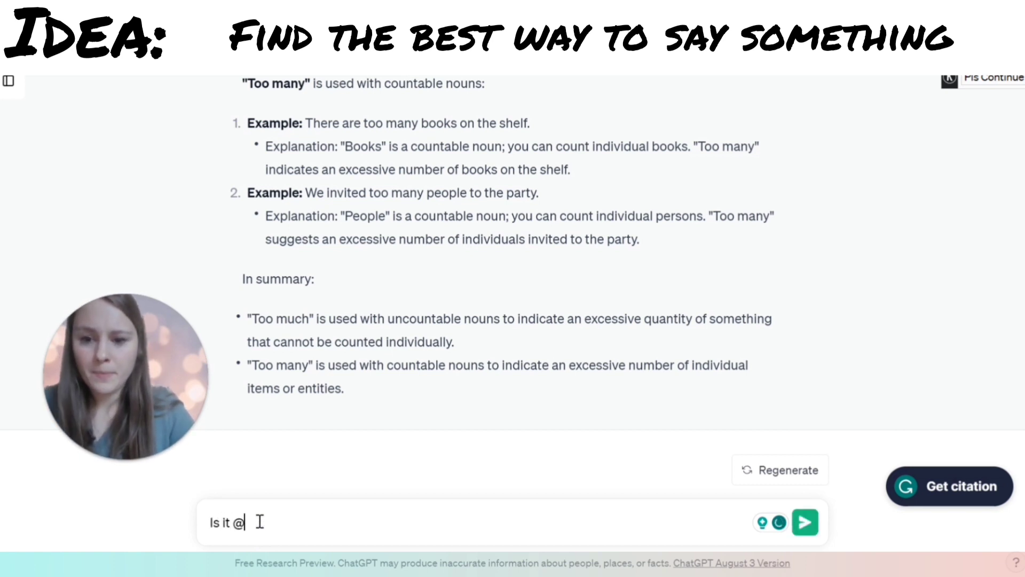
key(BackSpace)
key(BackSpace)
text("I)
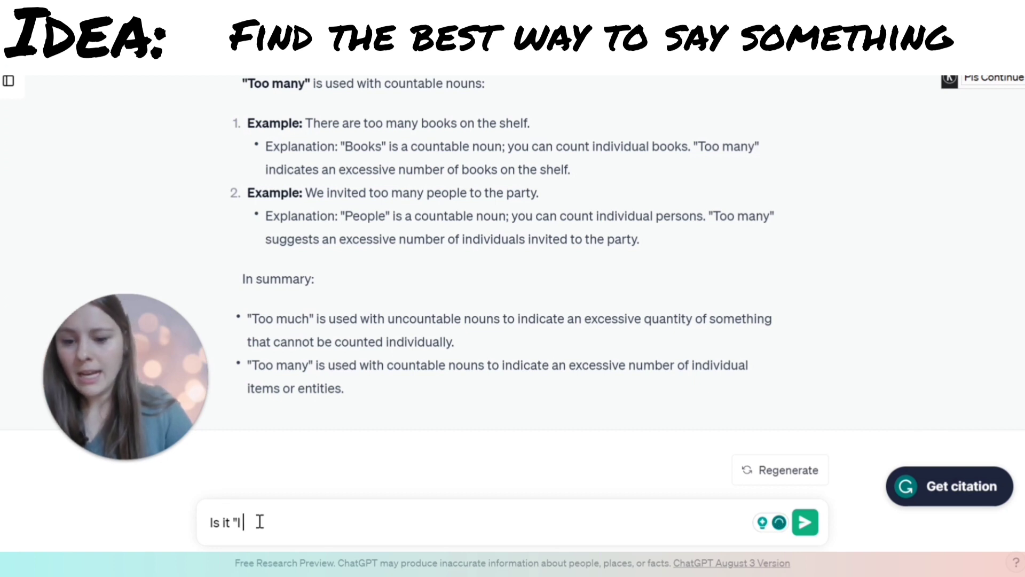
text( like it)
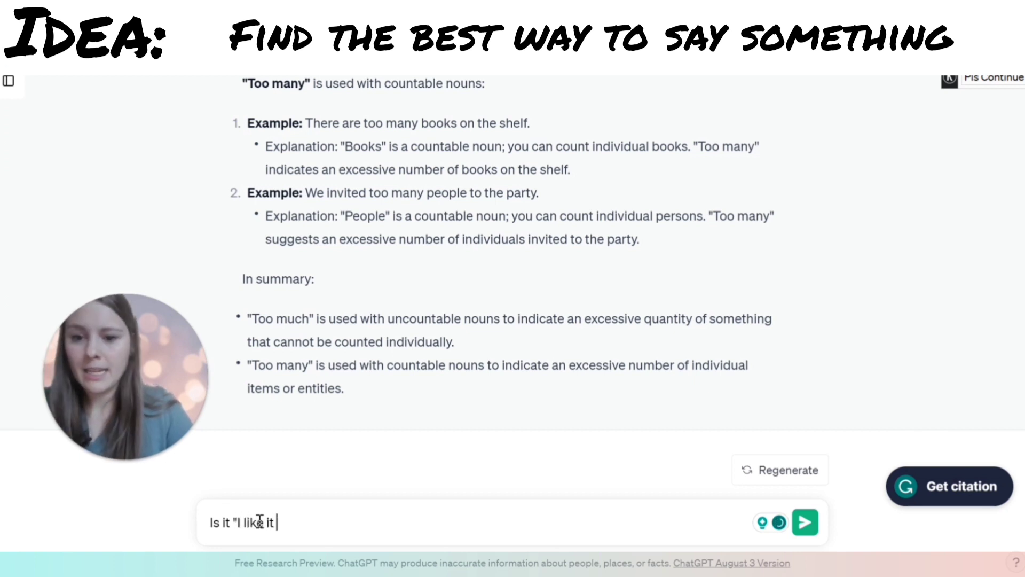
text( a lot" or)
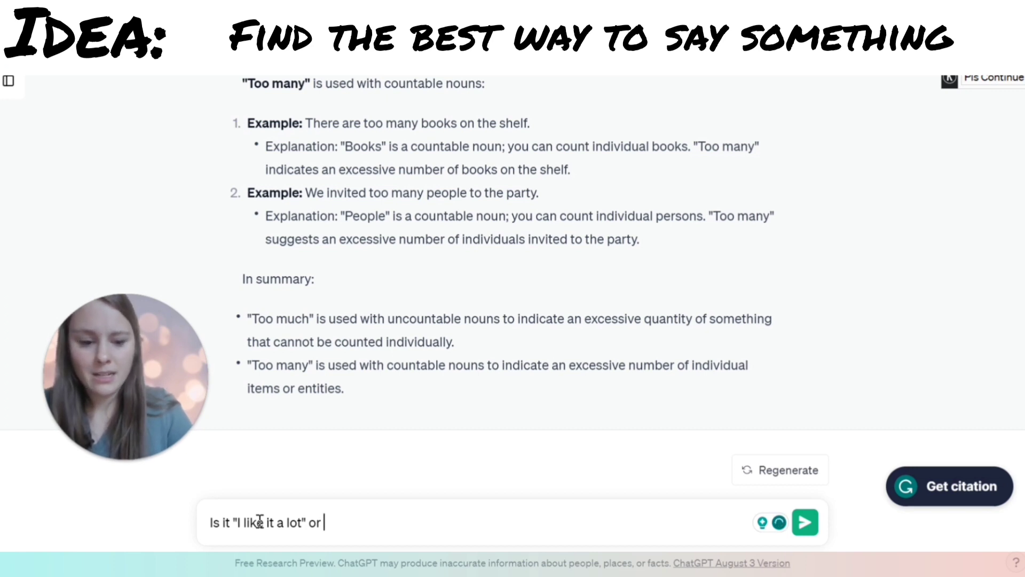
text( "I a lo)
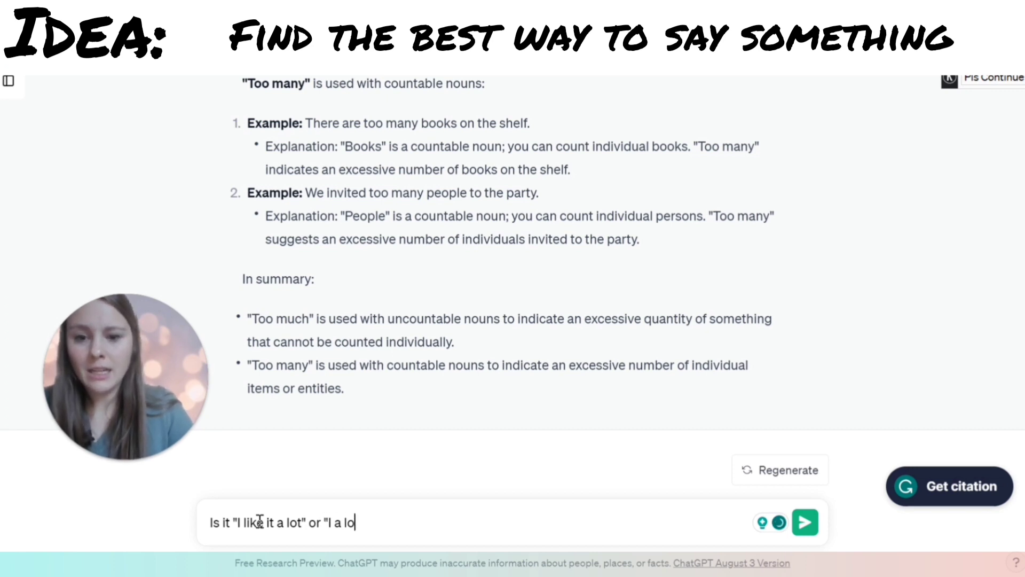
text(t like it)
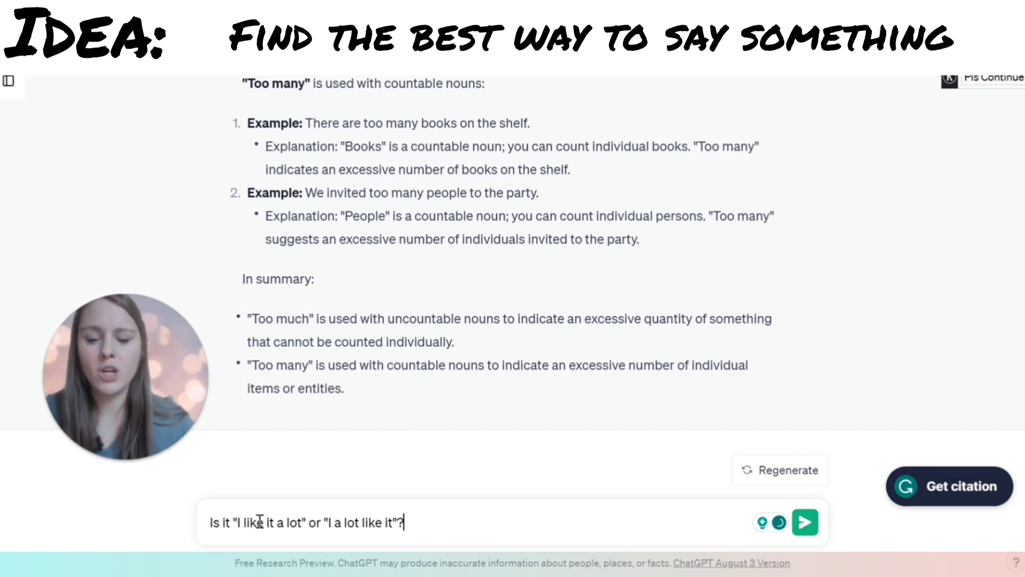
text("?)
key(Return)
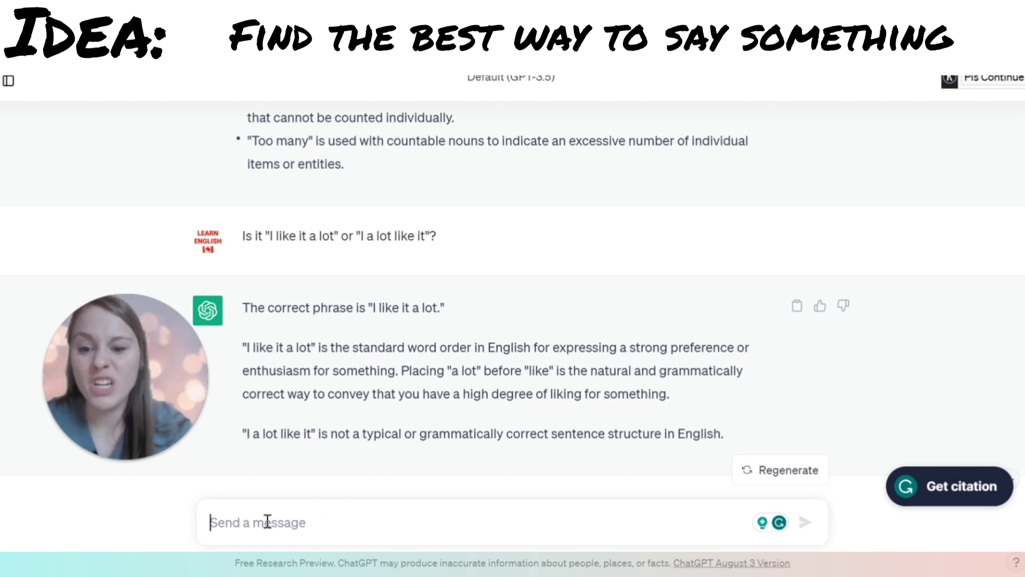
Ask "What are other ways to say this?" and read through the suggested alternatives.
text(Oh)
key(BackSpace)
key(BackSpace)
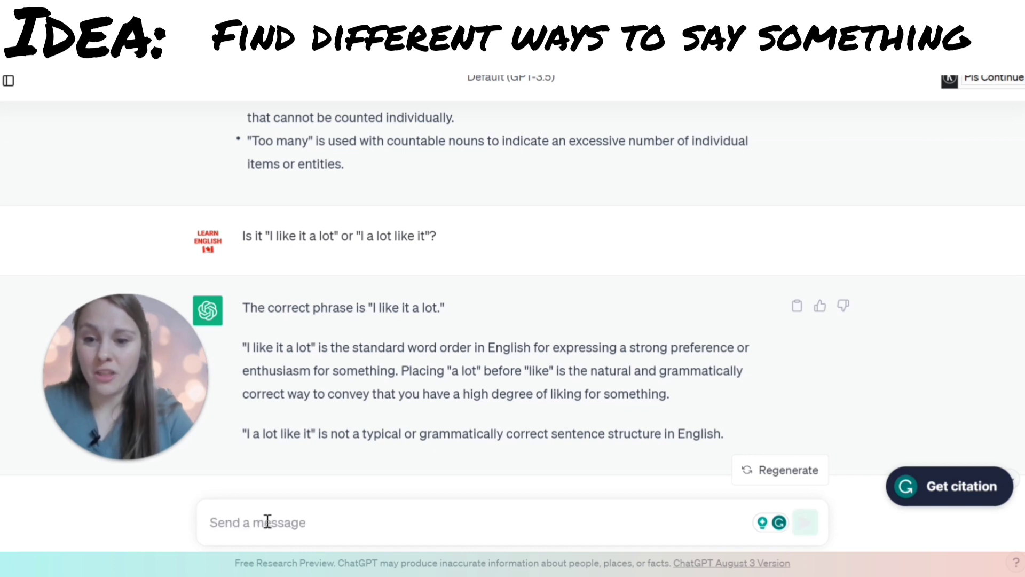
text(What)
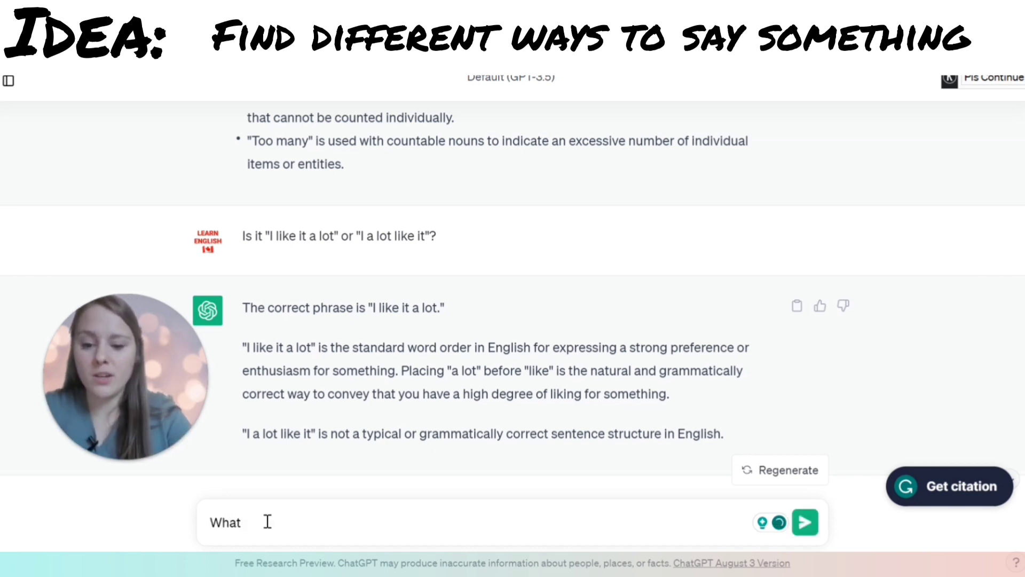
text( are other )
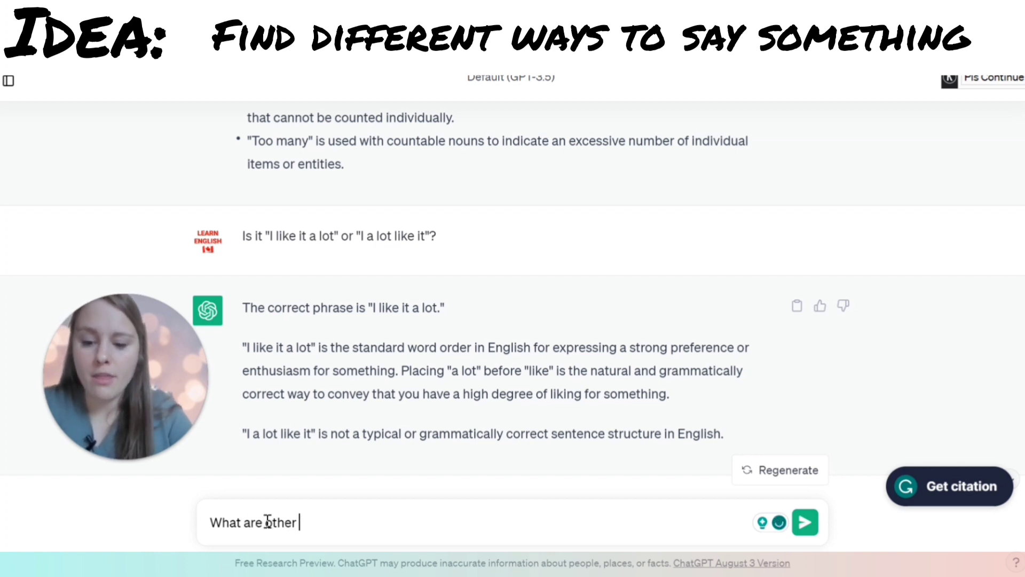
text(ways to say th)
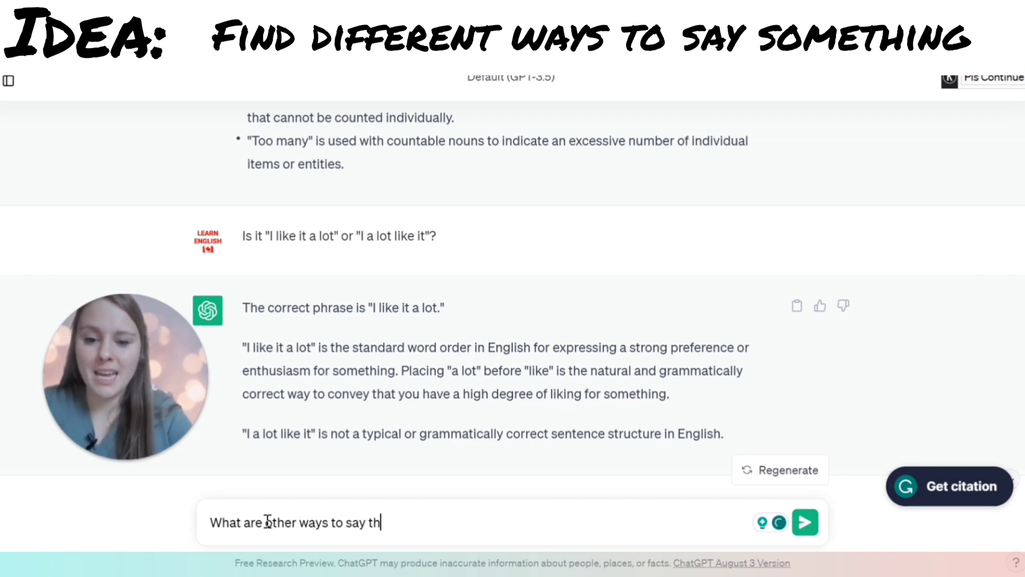
text(is?)
key(Return)
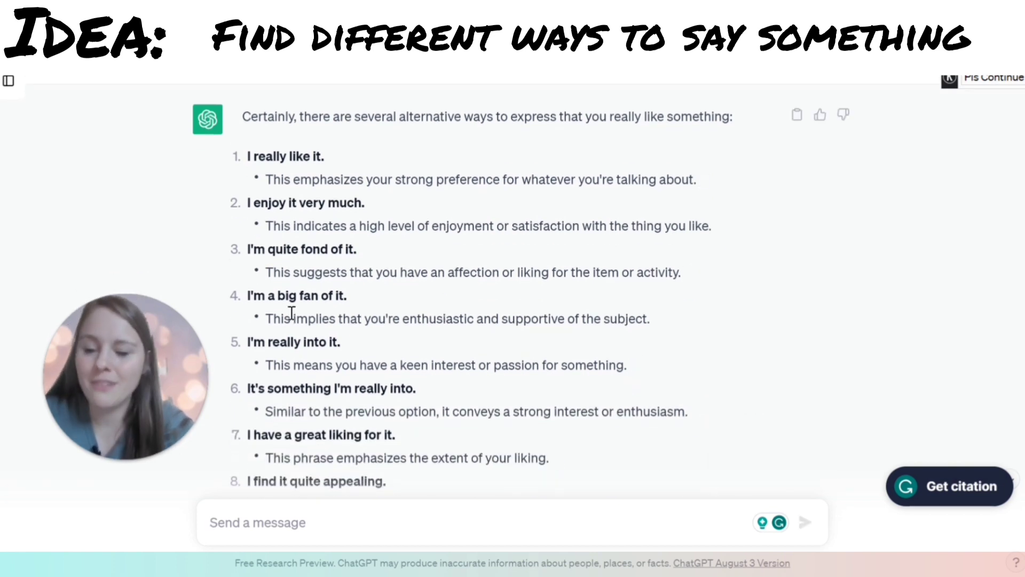
scroll(292, 312, down, 3)
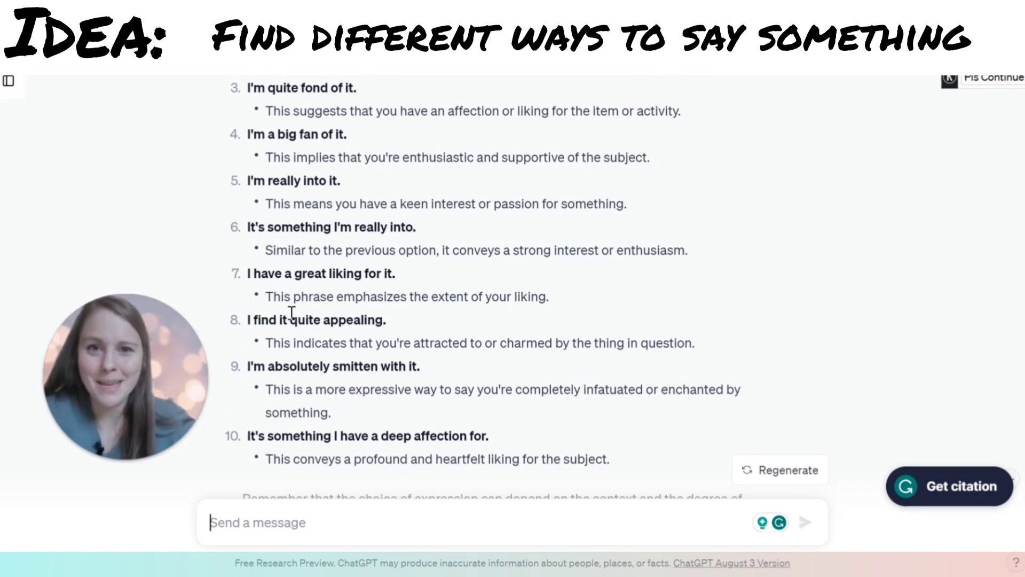
scroll(405, 294, down, 3)
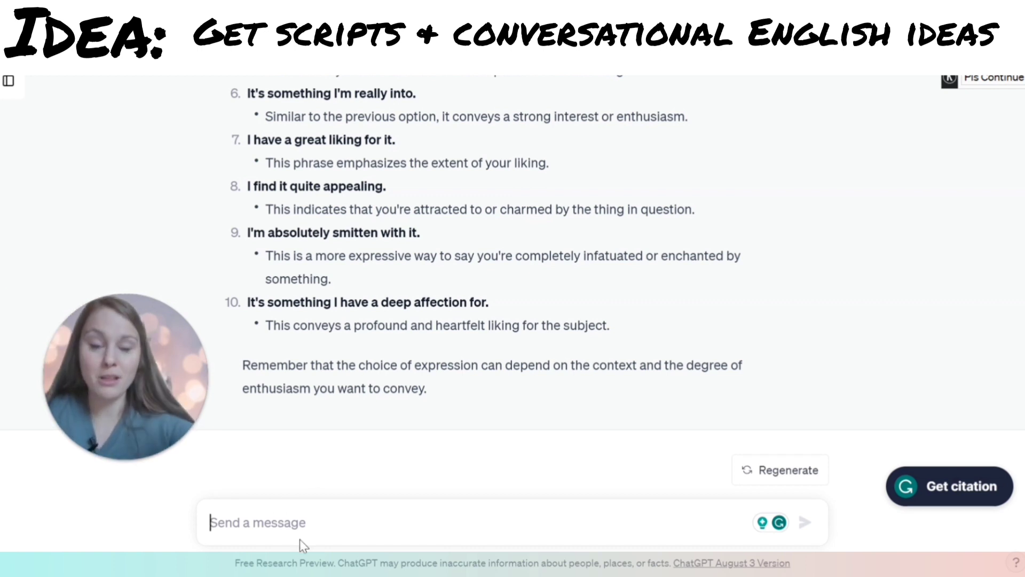
Draft the message "Can you give me an example of a script for small", accepting the suggested article correction before "example".
text(Can)
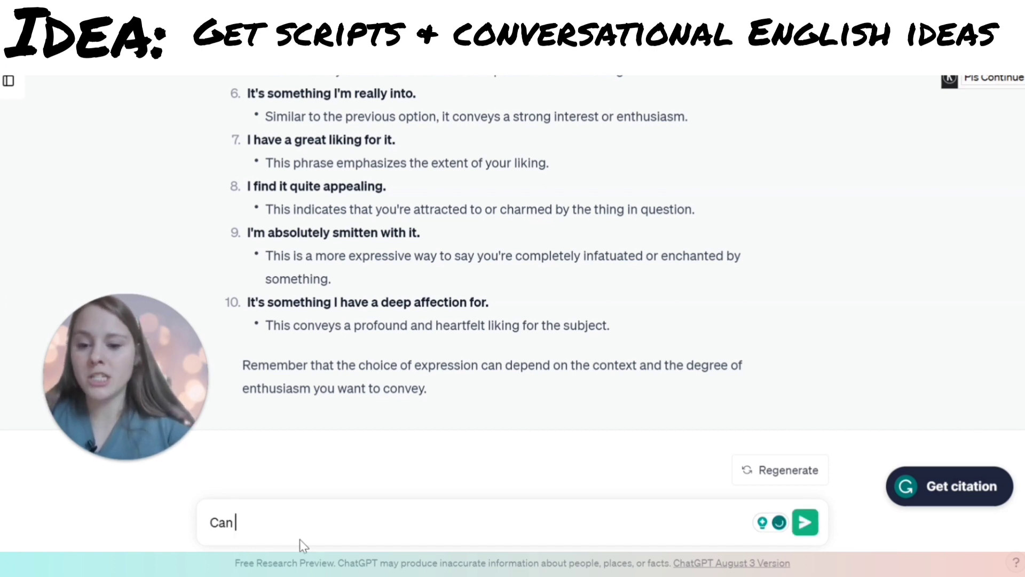
text( you)
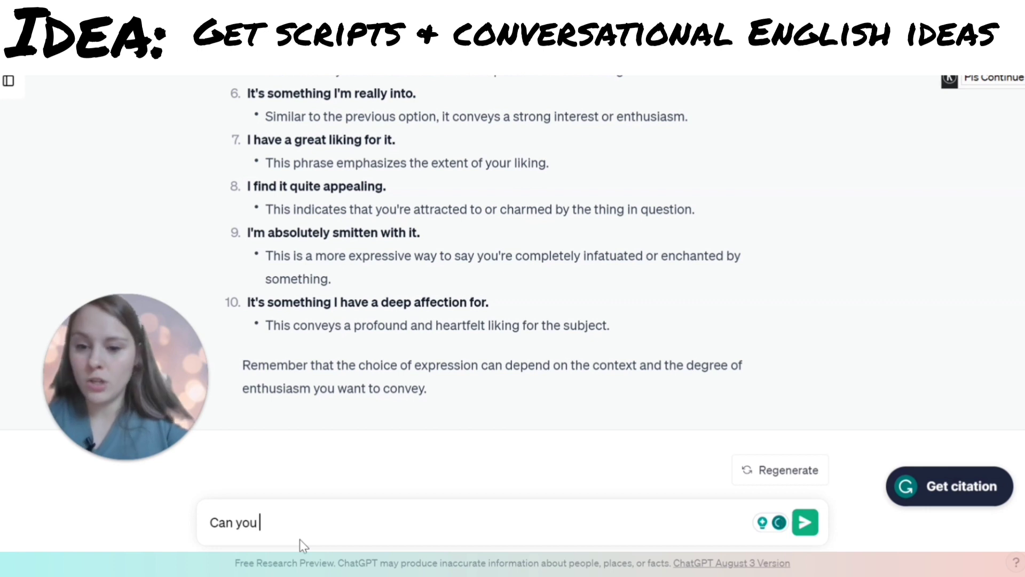
text( give me ex)
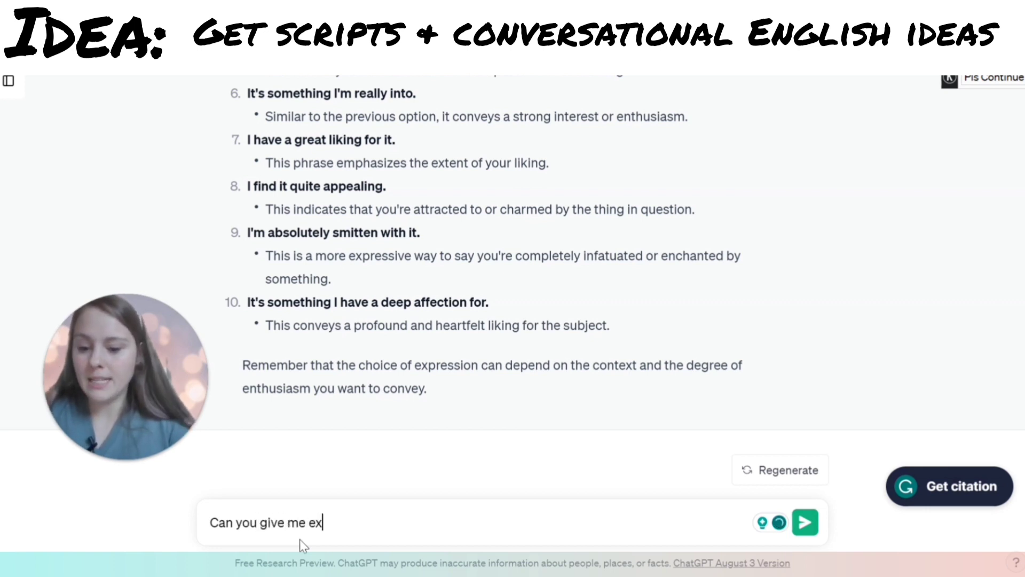
text(amples o)
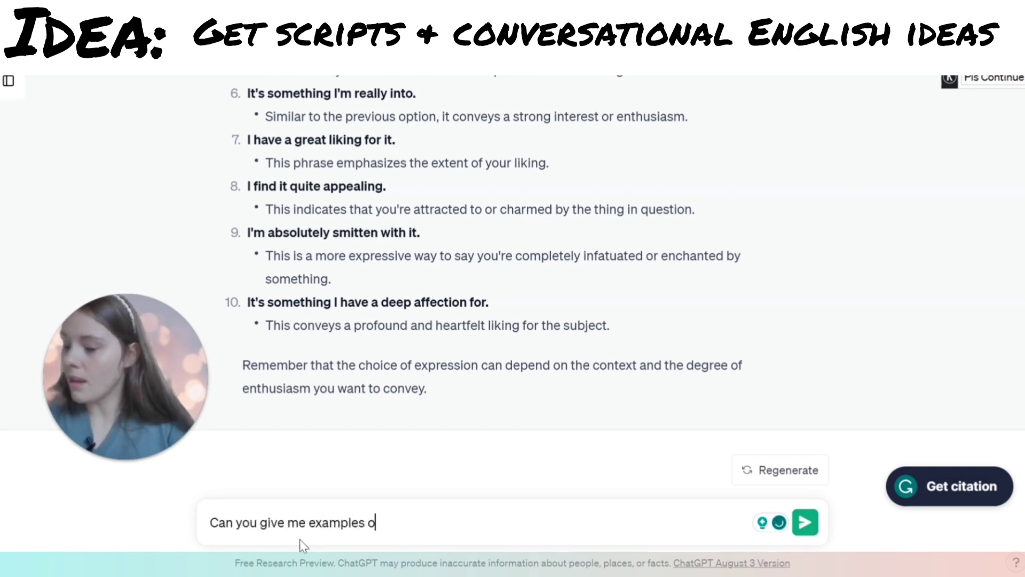
key(BackSpace)
key(BackSpace)
key(BackSpace)
key(BackSpace)
key(BackSpace)
key(BackSpace)
key(BackSpace)
key(BackSpace)
key(BackSpace)
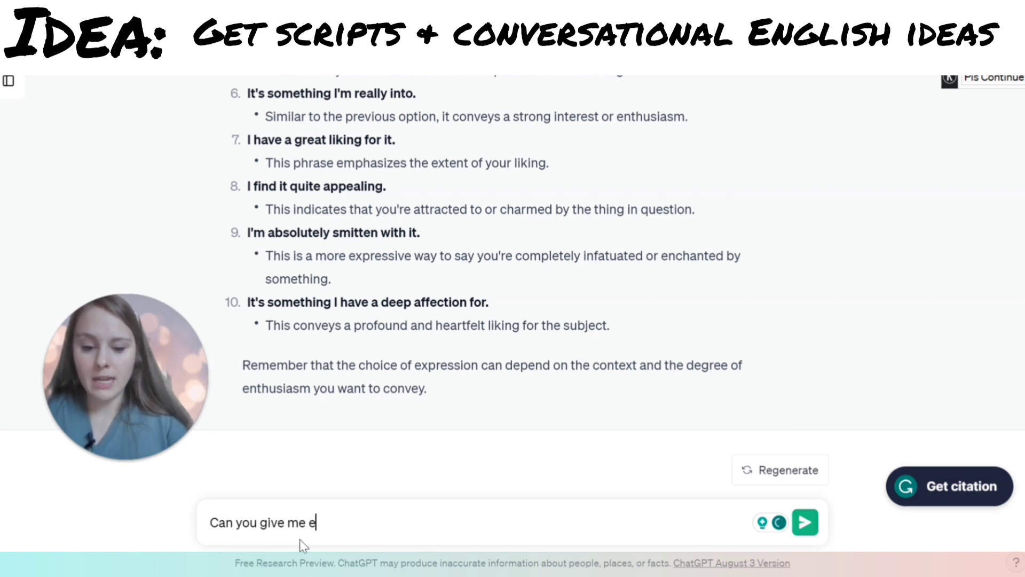
text(xample of a )
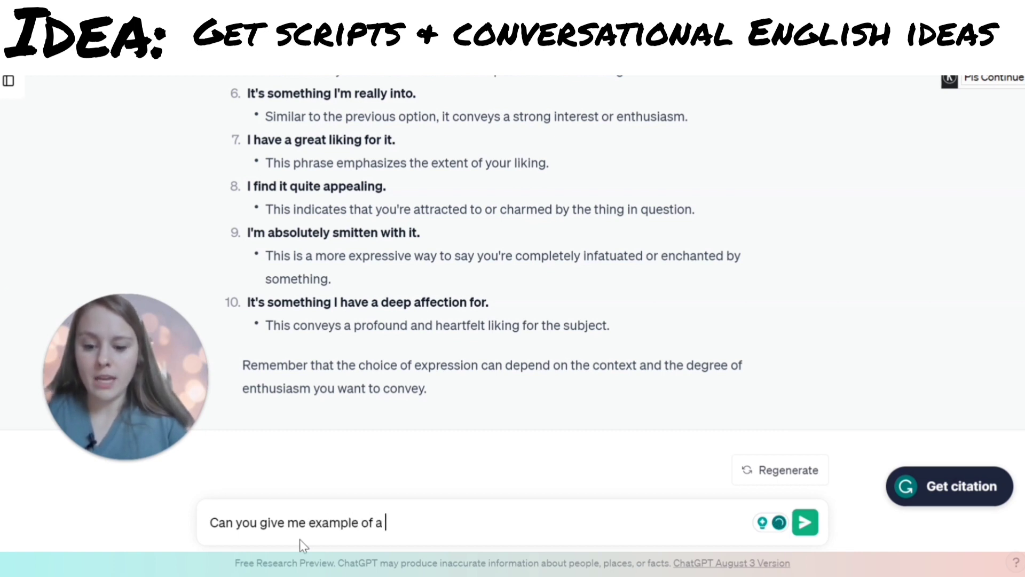
text(script )
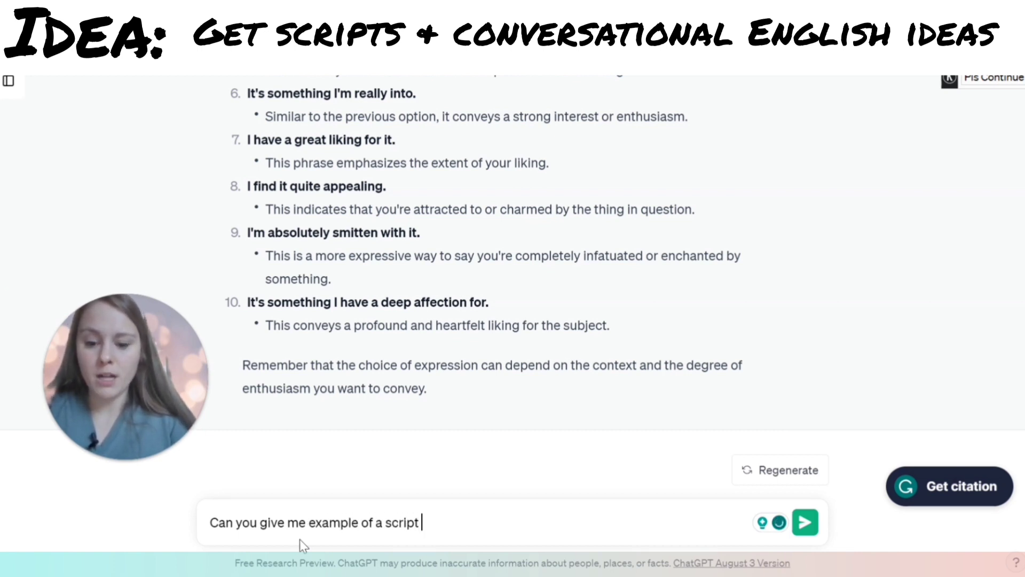
text(for small)
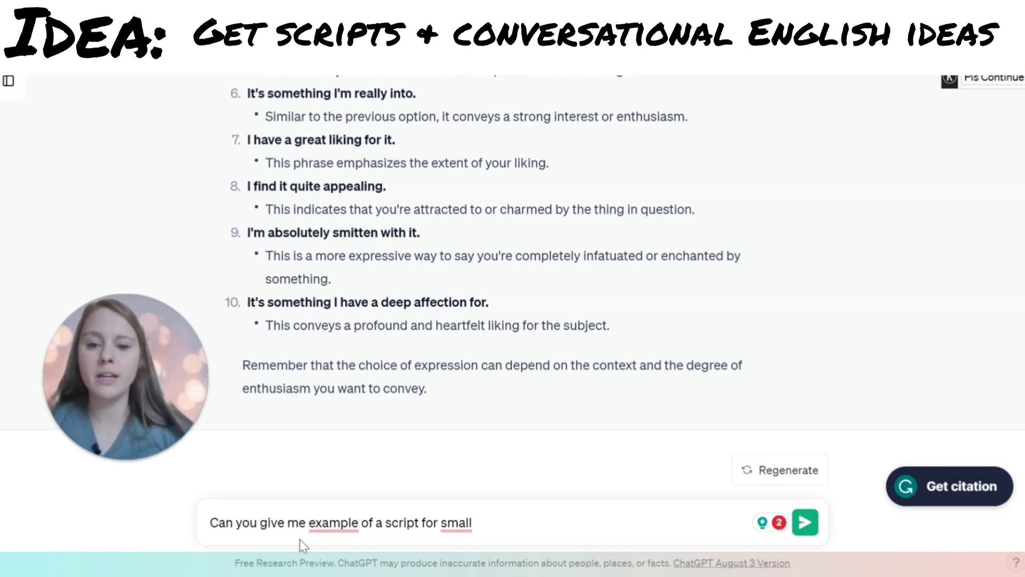
mouse_move(342, 523)
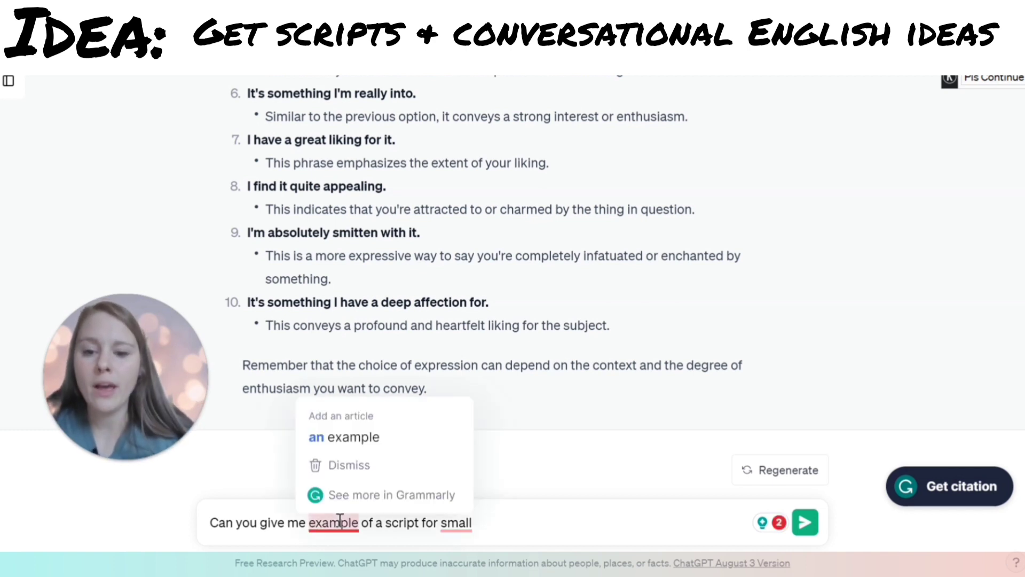
click(344, 449)
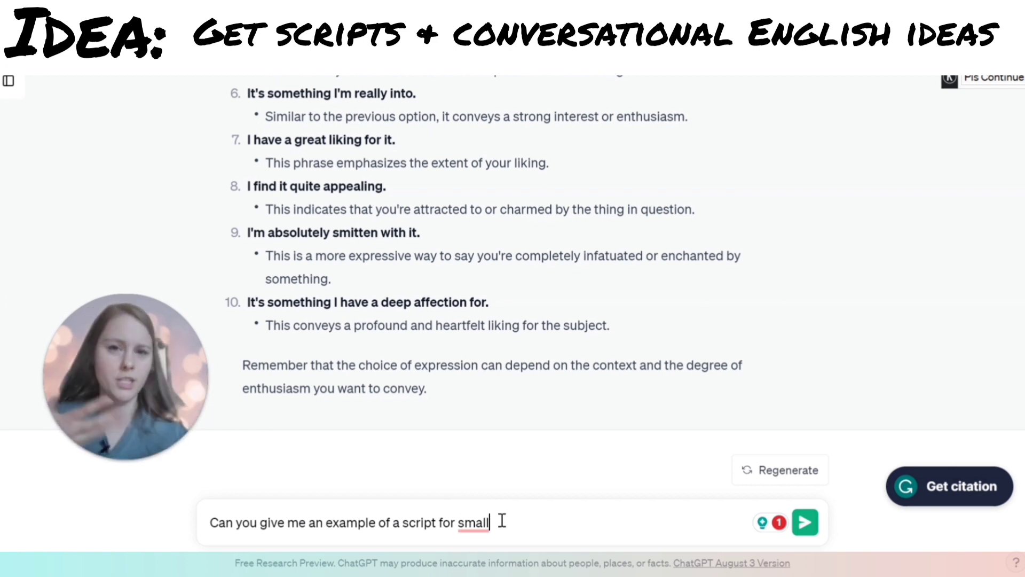
Complete the request with "talk in an elevator?", send it, and read through the script in the reply.
text(talk)
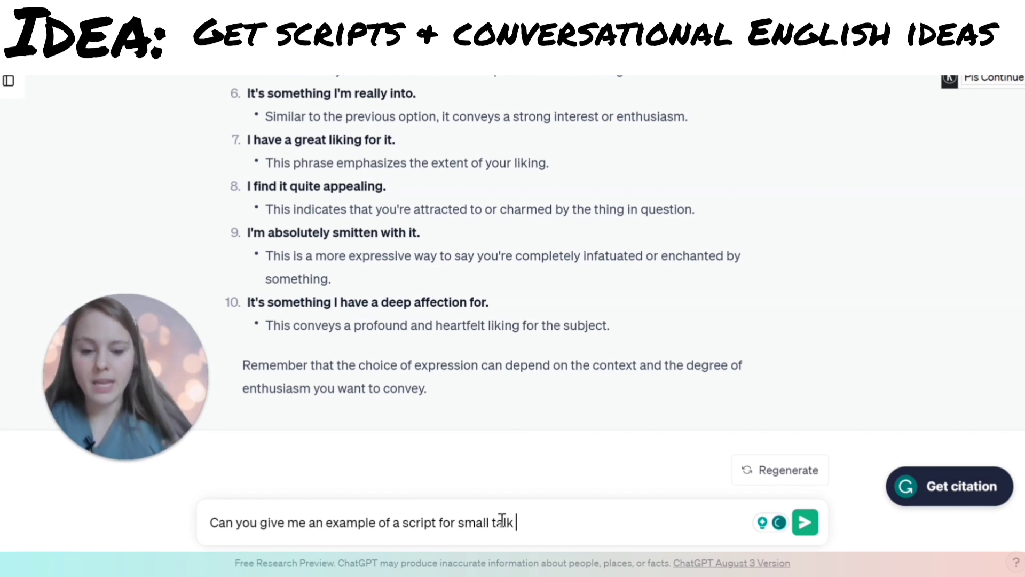
text( in an)
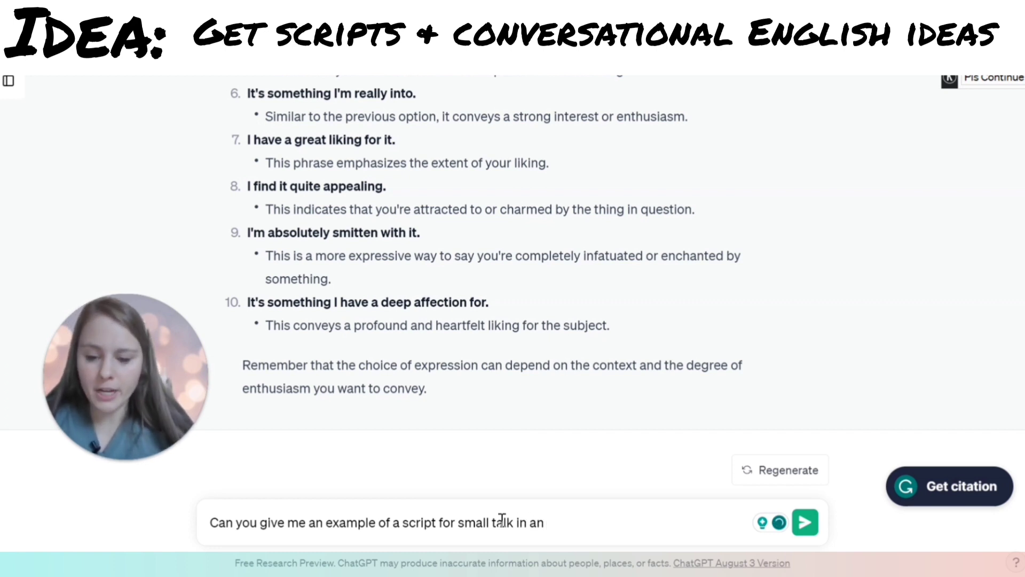
text( elevator)
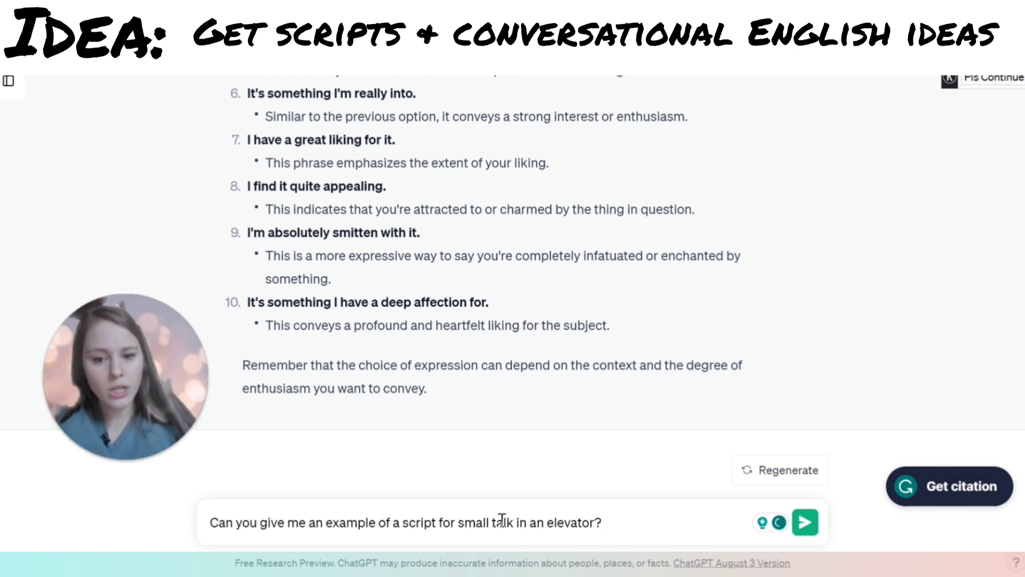
text(?)
key(Return)
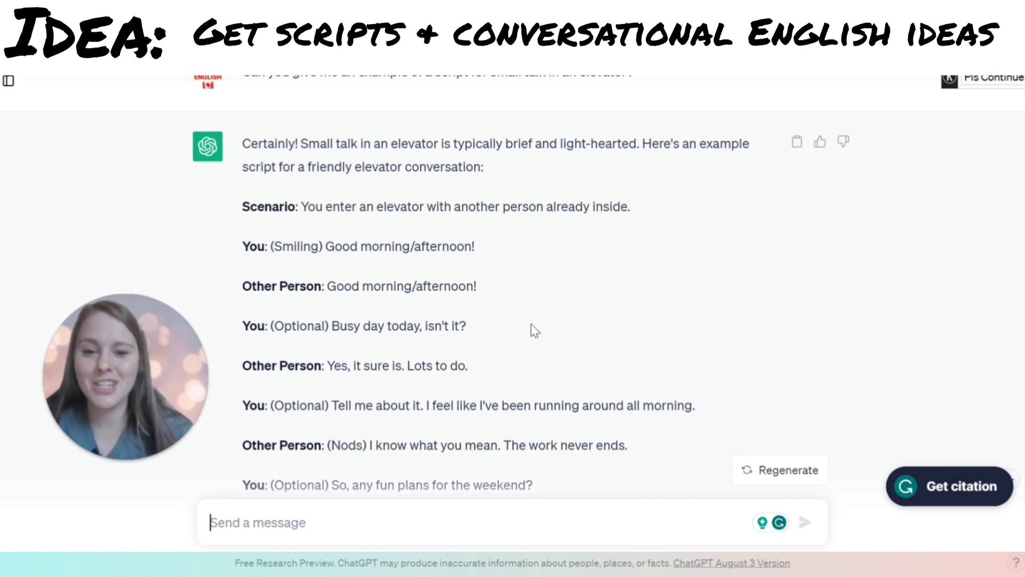
scroll(530, 323, down, 3)
scroll(531, 326, down, 5)
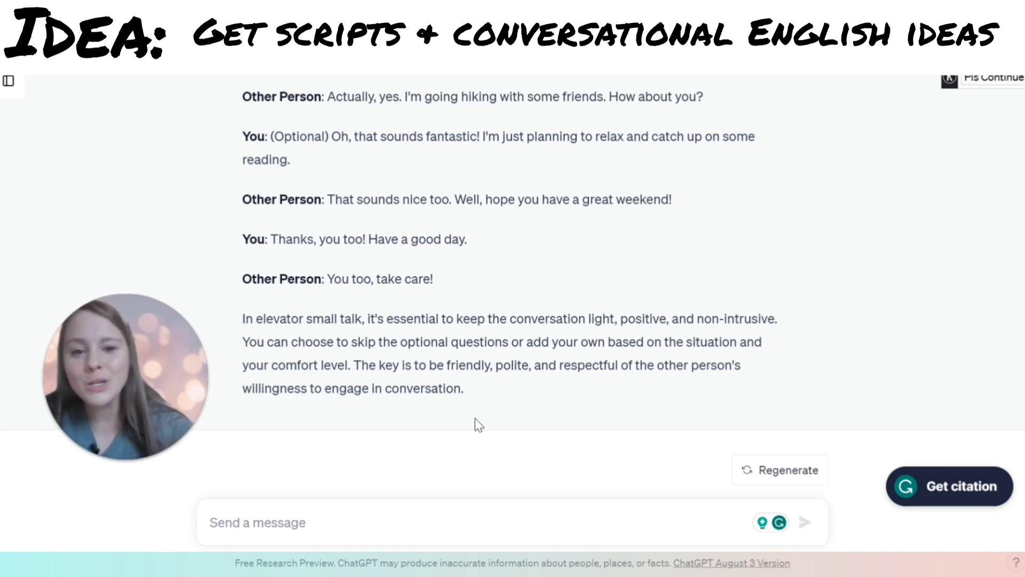
Send the follow-up message "Can you give me another examples" to request a further elevator small-talk script.
click(302, 517)
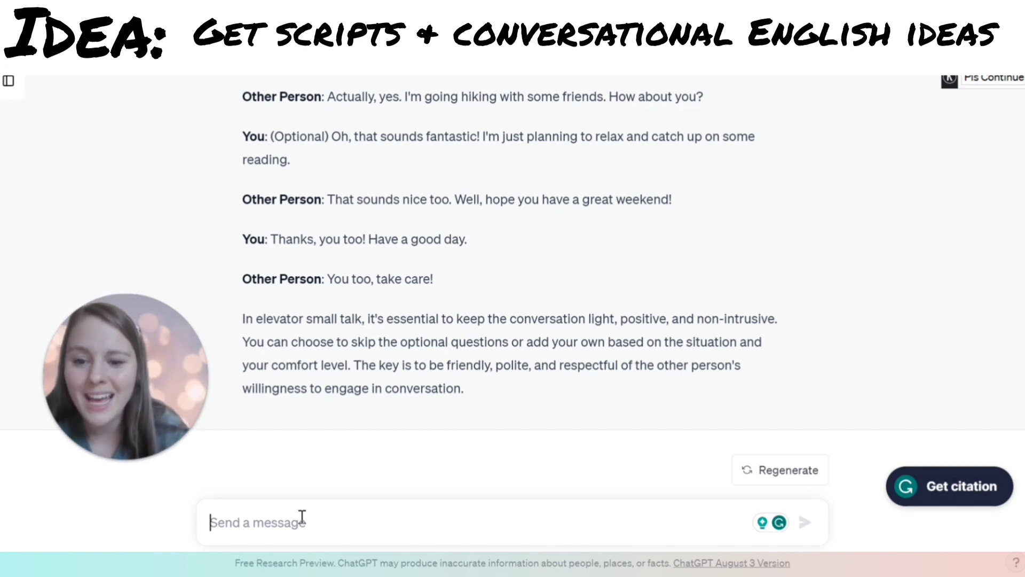
text(Can you)
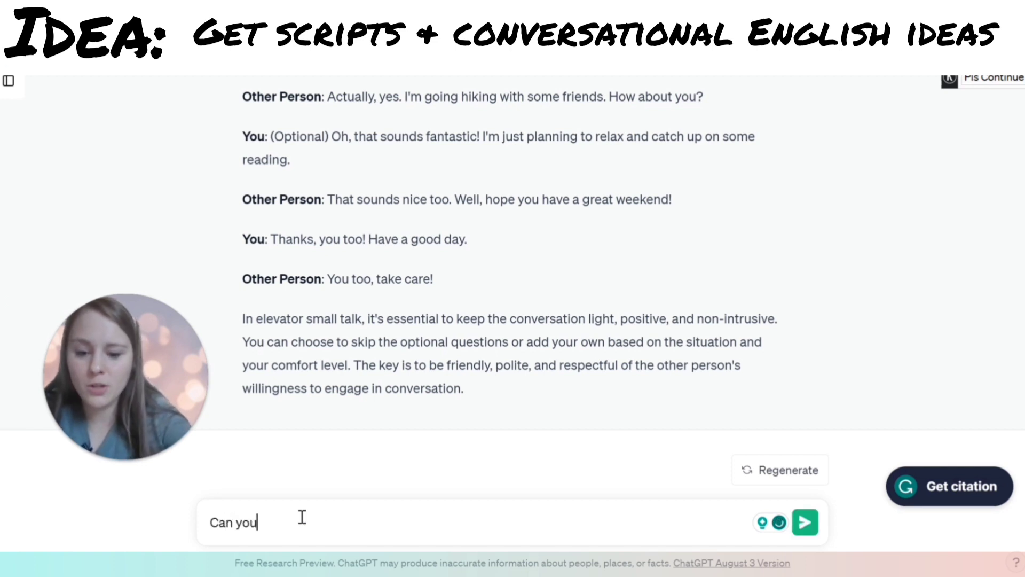
text( give me another )
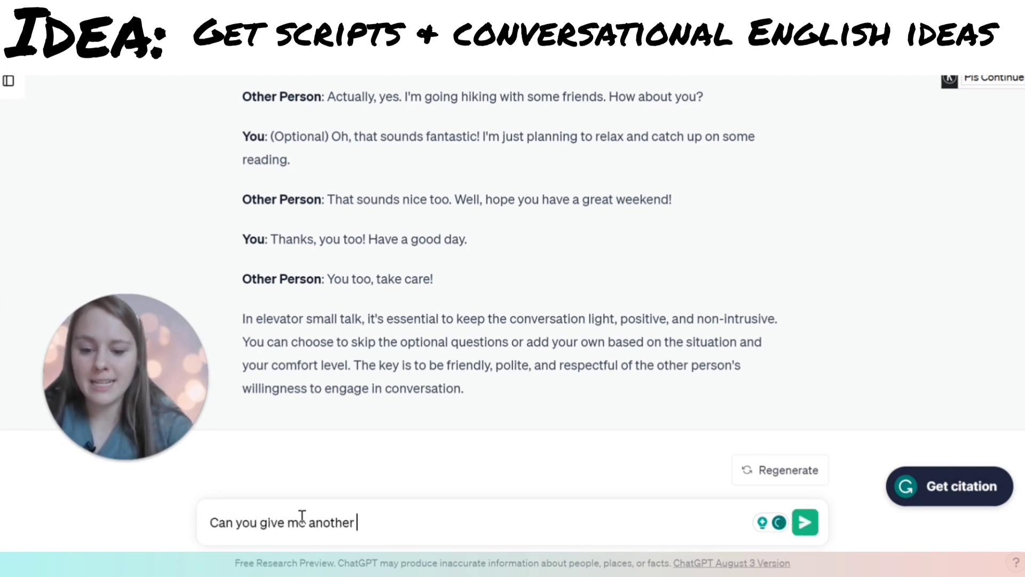
text(examples)
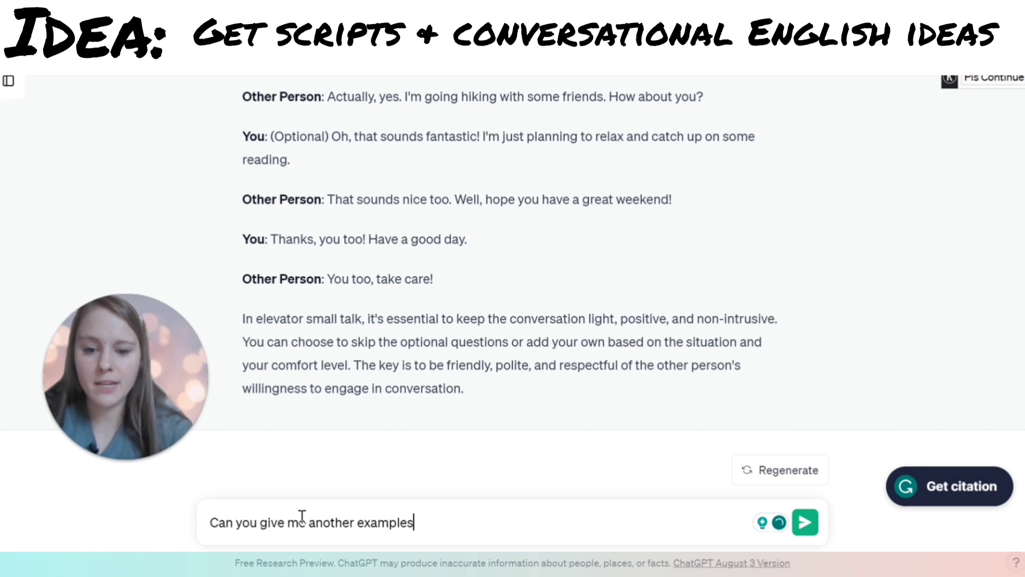
key(Return)
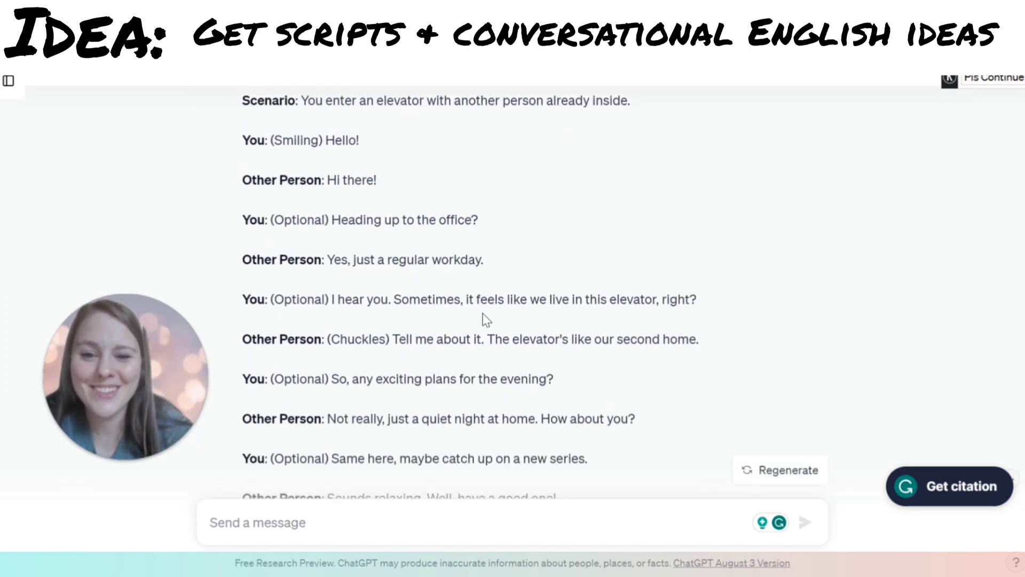
Draft the message "Can you give me some more cultural tips in table format of what is acceptable".
scroll(486, 319, down, 5)
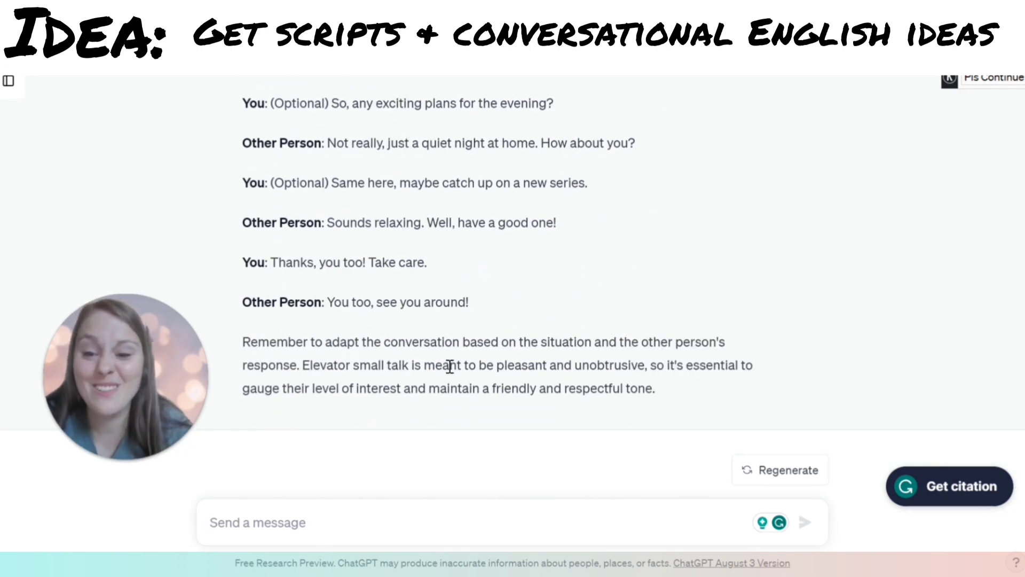
click(319, 528)
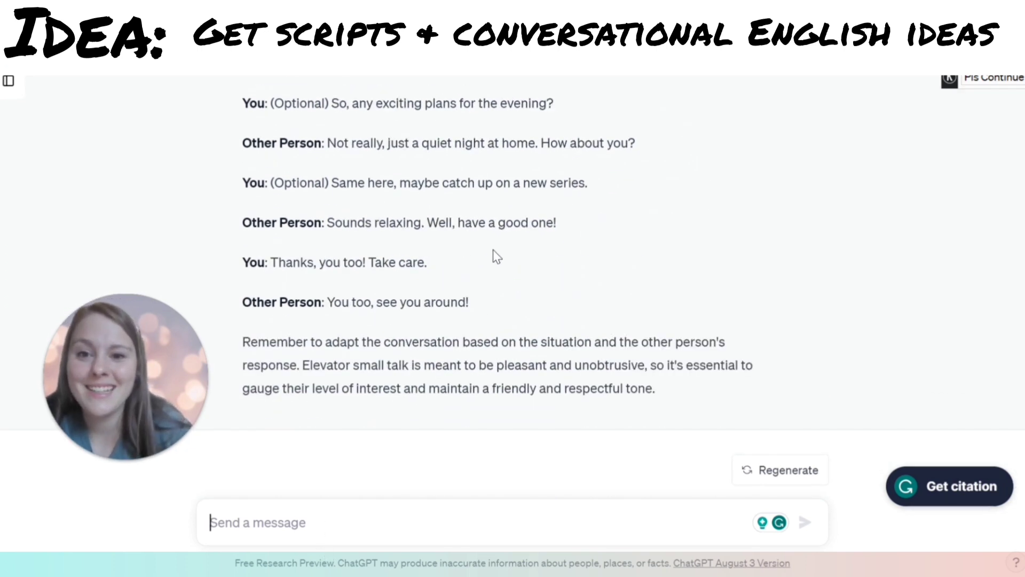
text(Can)
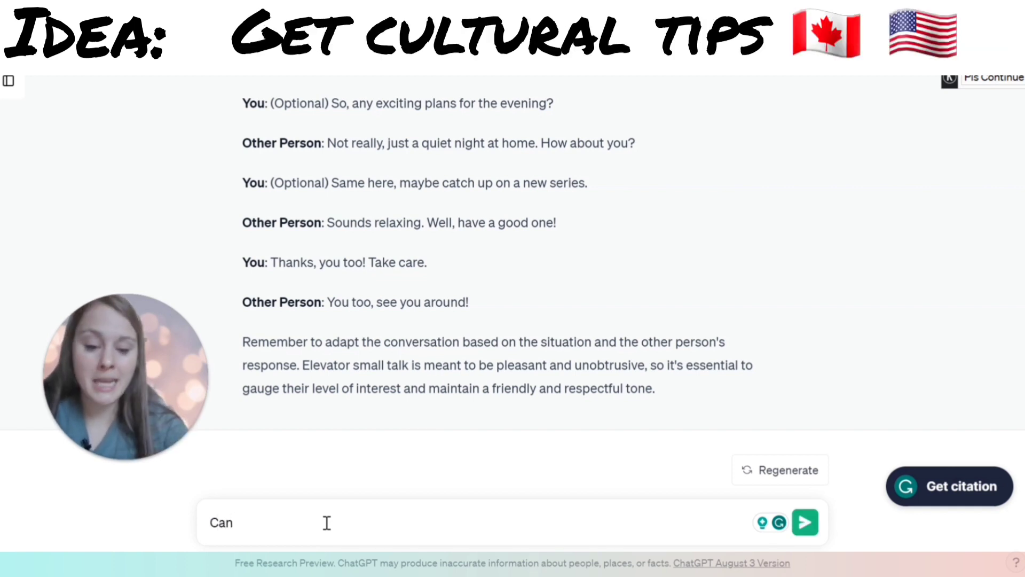
text( you give me )
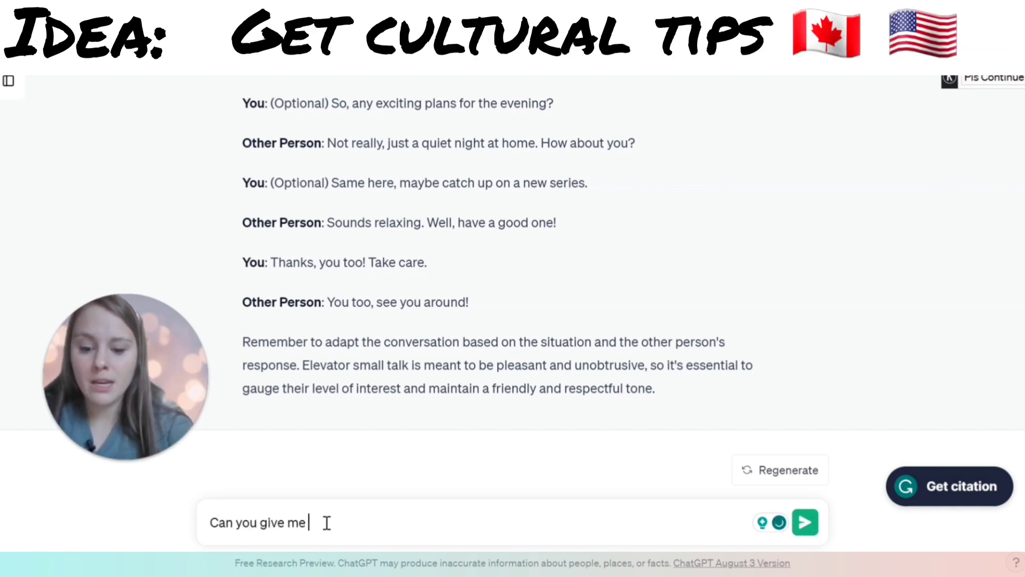
text(some more cultu)
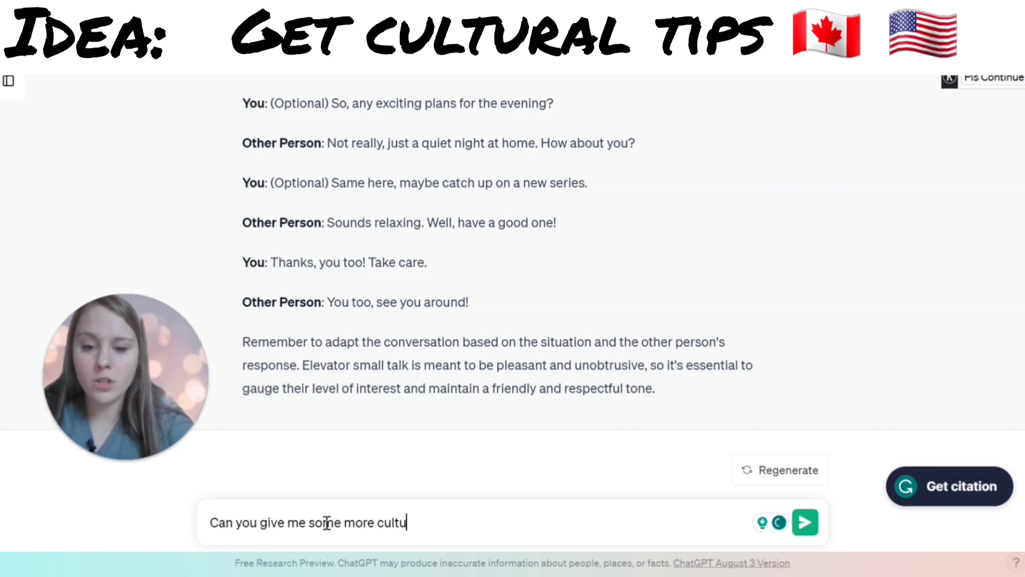
text(ral tips)
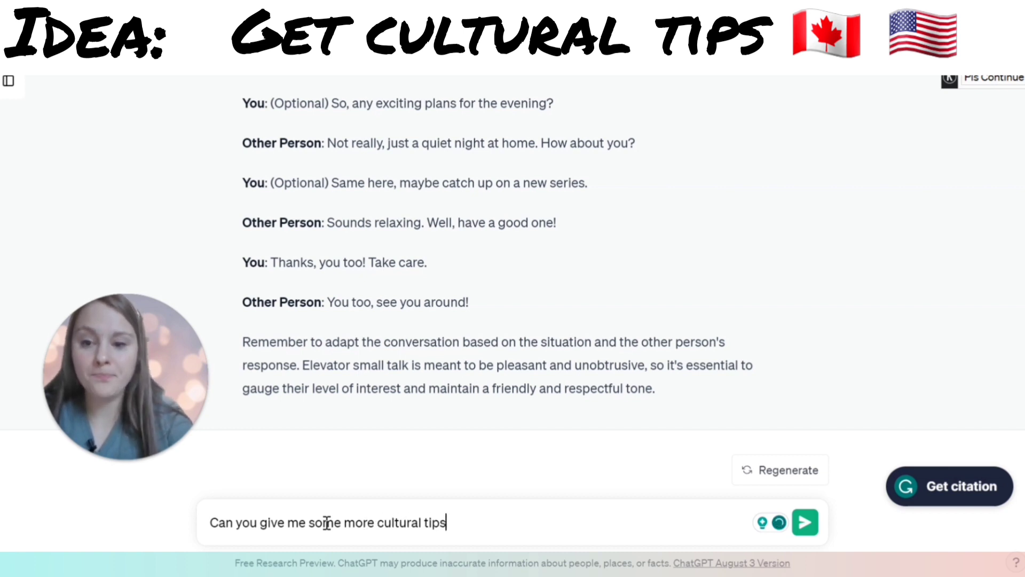
text( in table format)
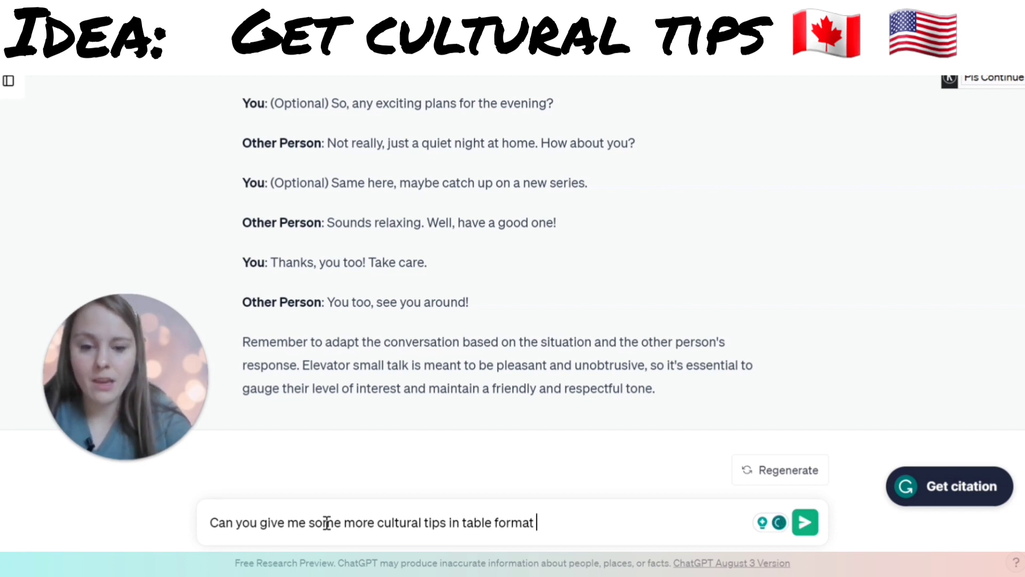
text( of what is a)
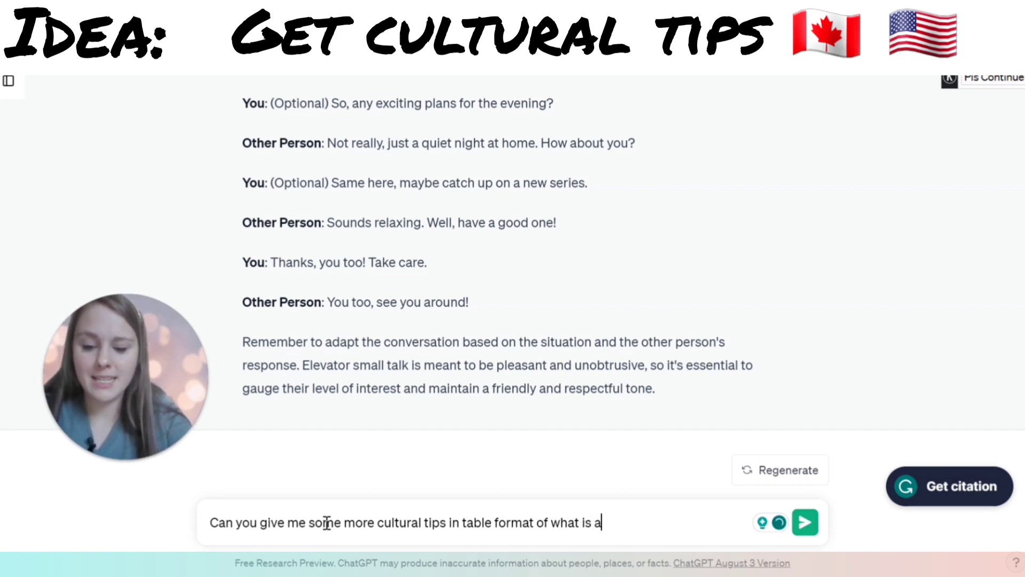
text(cceptable )
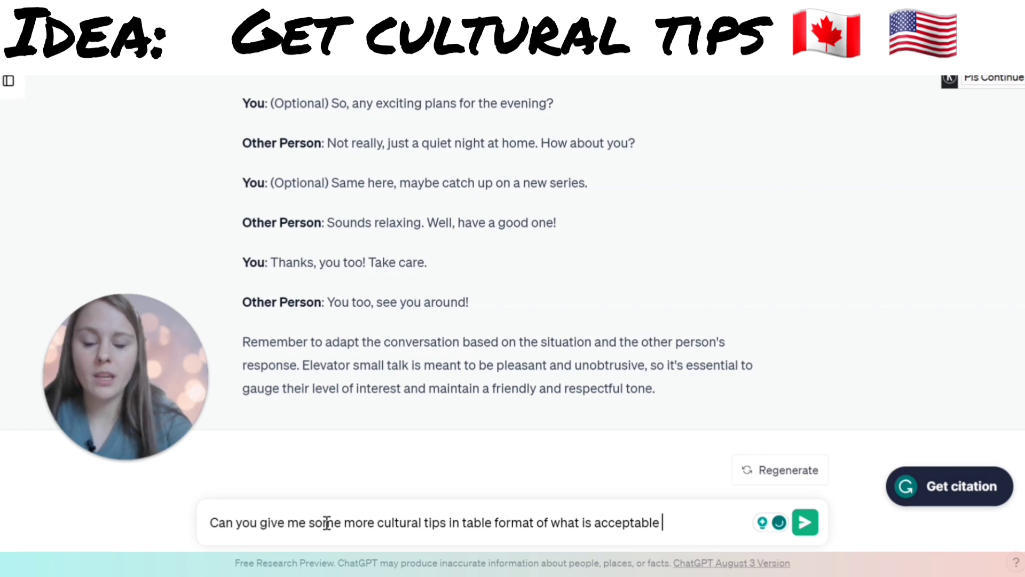
Complete the request with "in American conversation with strangers and what is not?" and send it.
text(in )
text(Am)
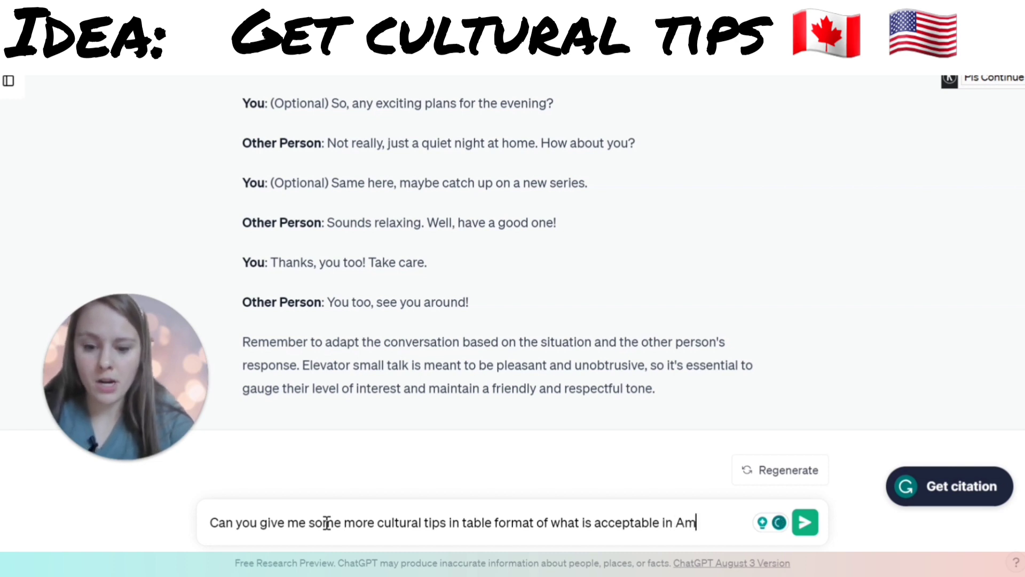
text(erican c)
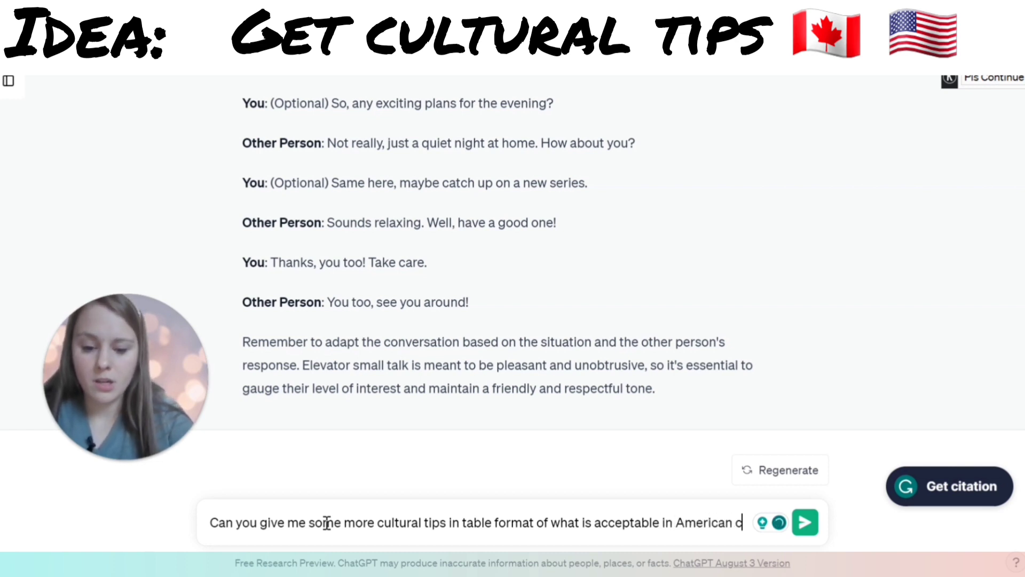
text(onversation wi)
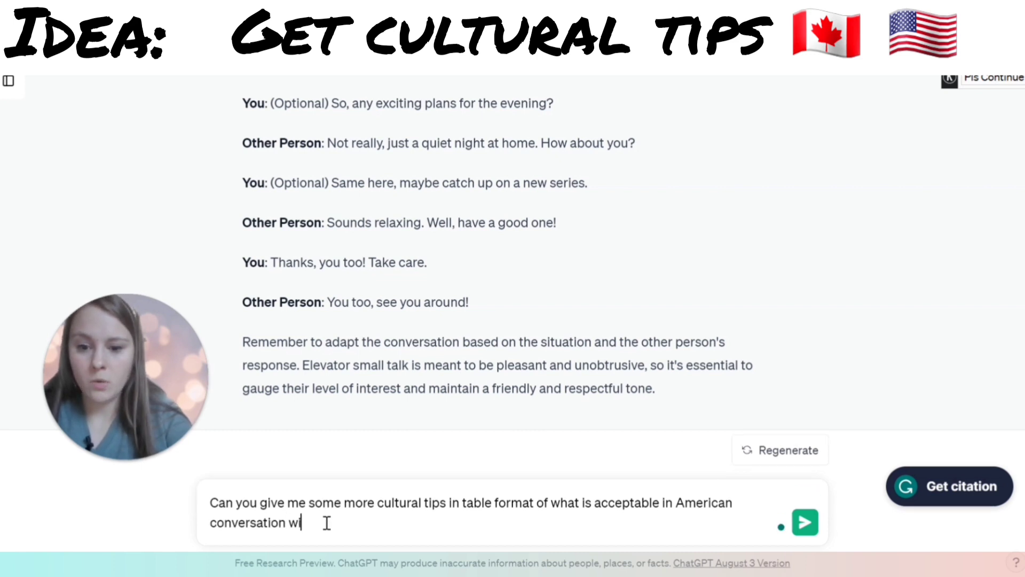
text(th stragner)
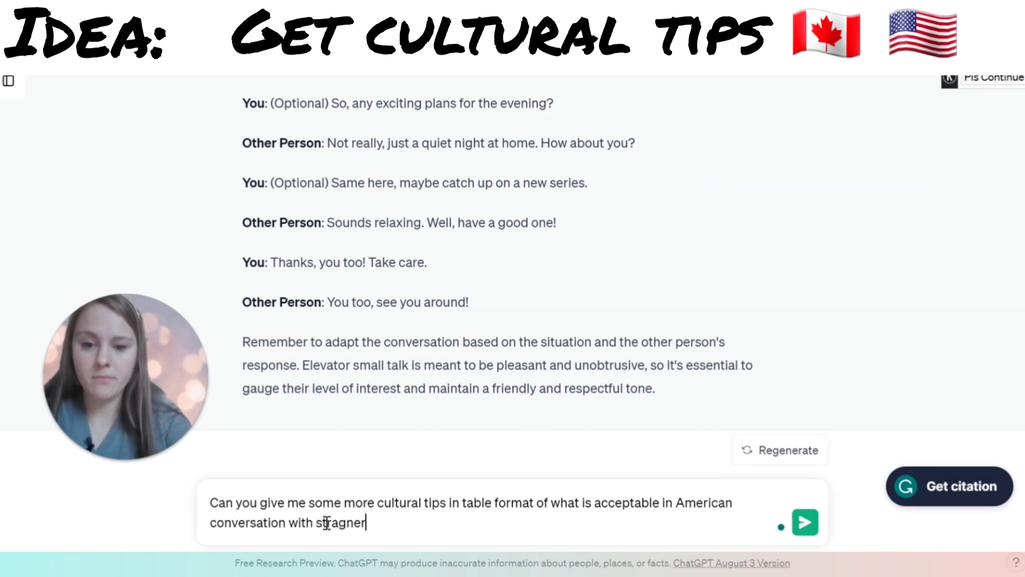
key(BackSpace)
key(BackSpace)
key(BackSpace)
key(BackSpace)
text(ngers an)
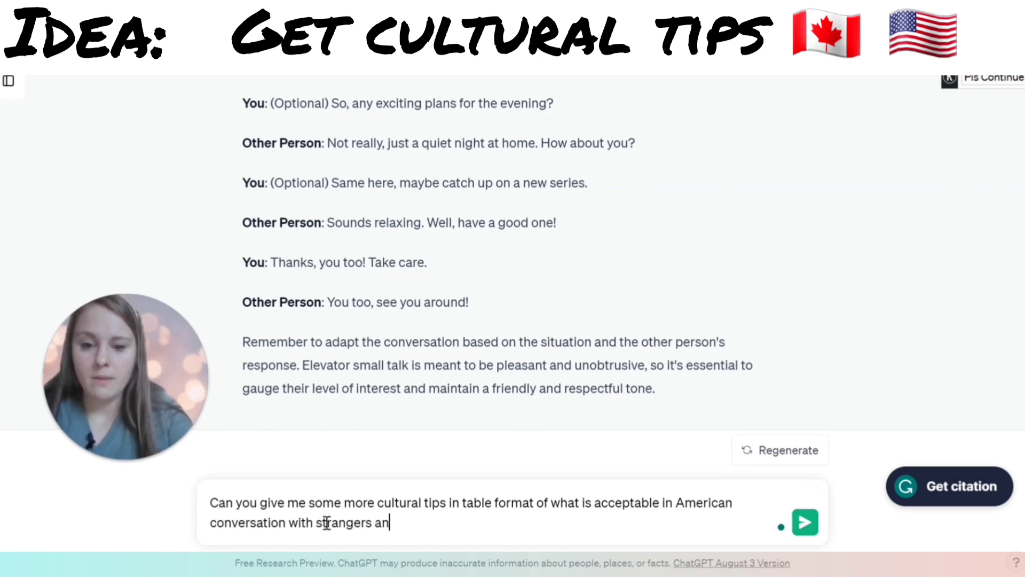
text(d what is not?)
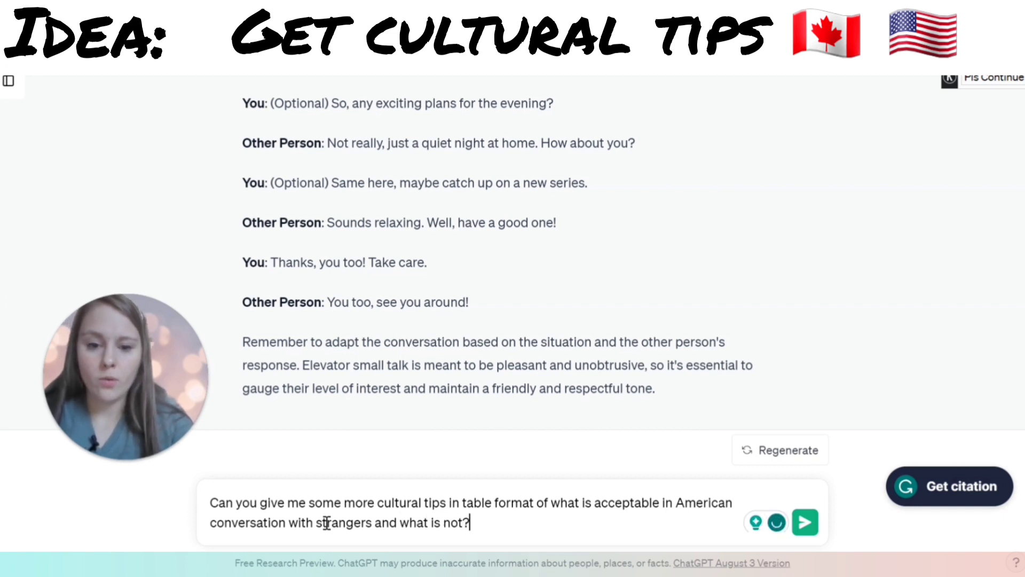
key(Return)
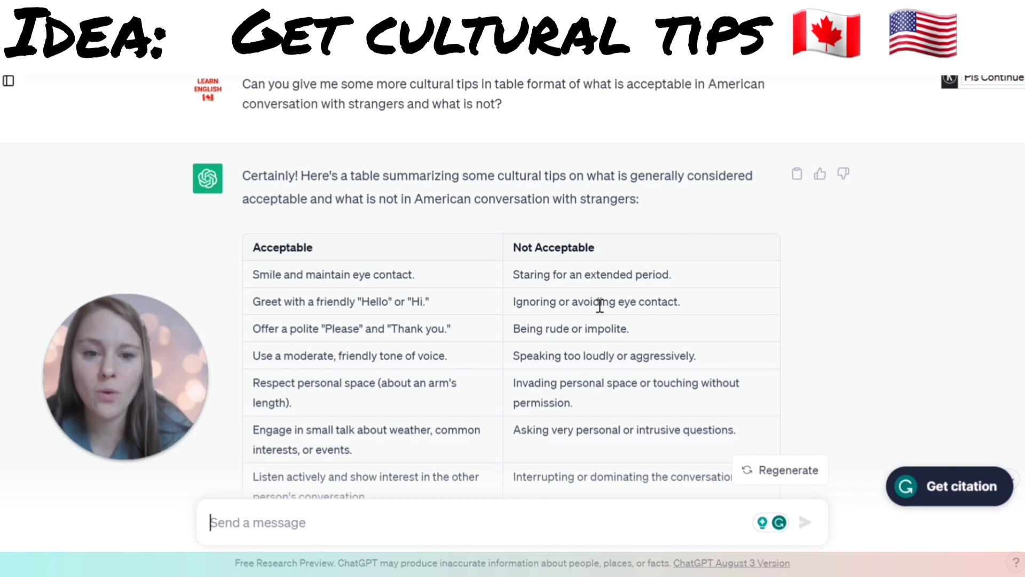
Read through the table of acceptable and unacceptable behaviours, highlighting part of the entry about asking very personal or intrusive questions.
scroll(489, 345, down, 1)
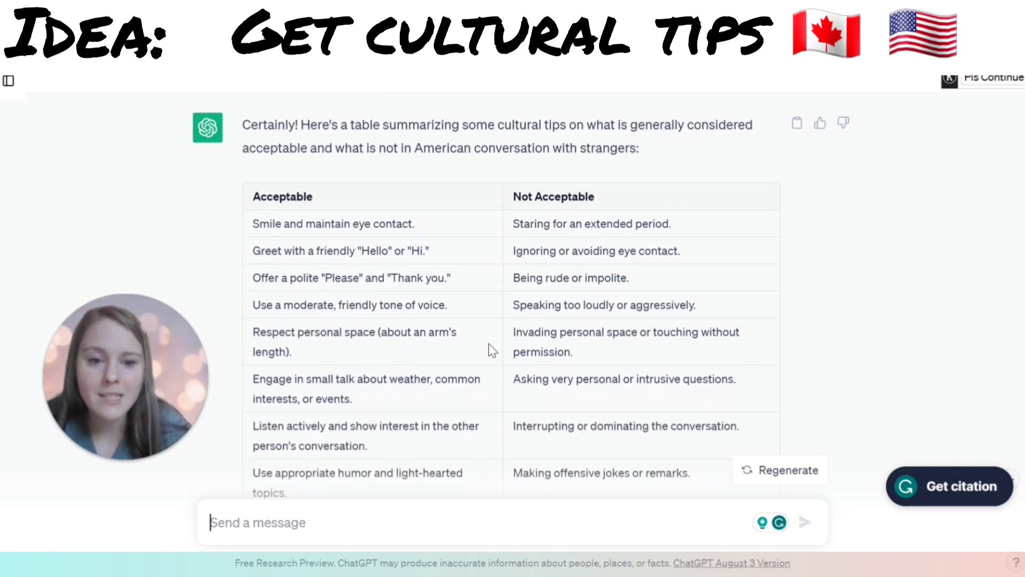
drag(533, 377, 654, 374)
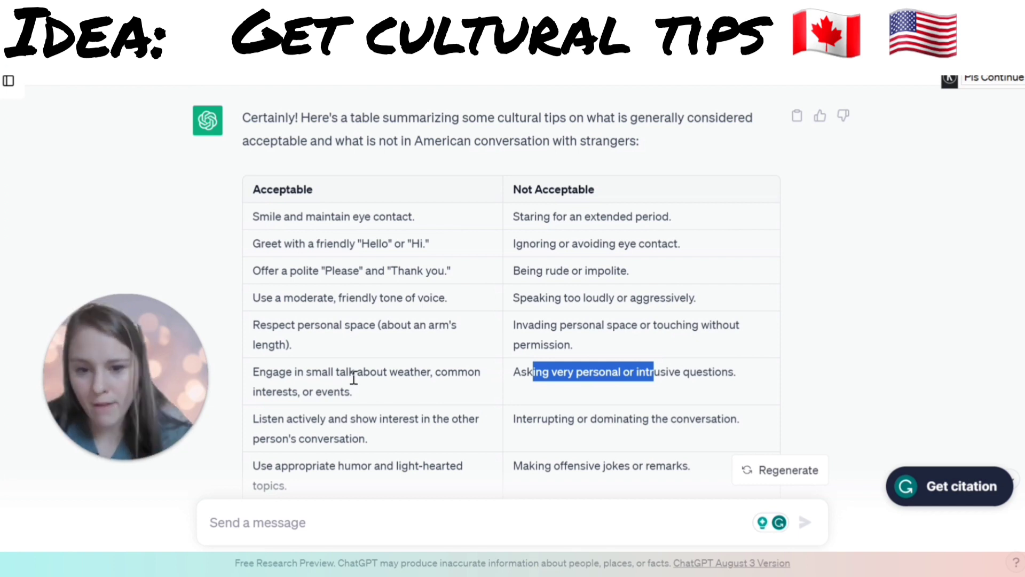
scroll(354, 377, down, 4)
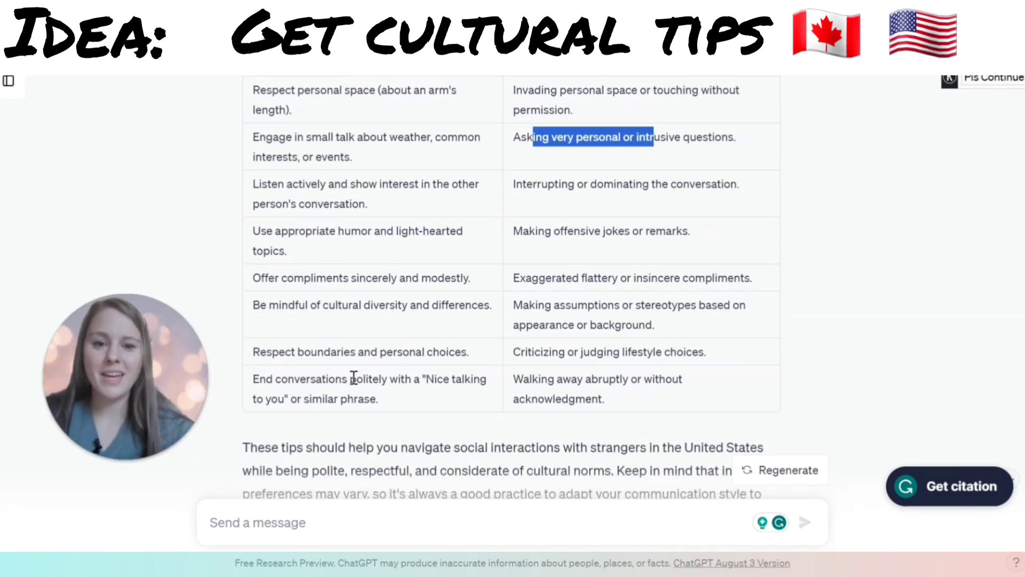
scroll(450, 377, down, 2)
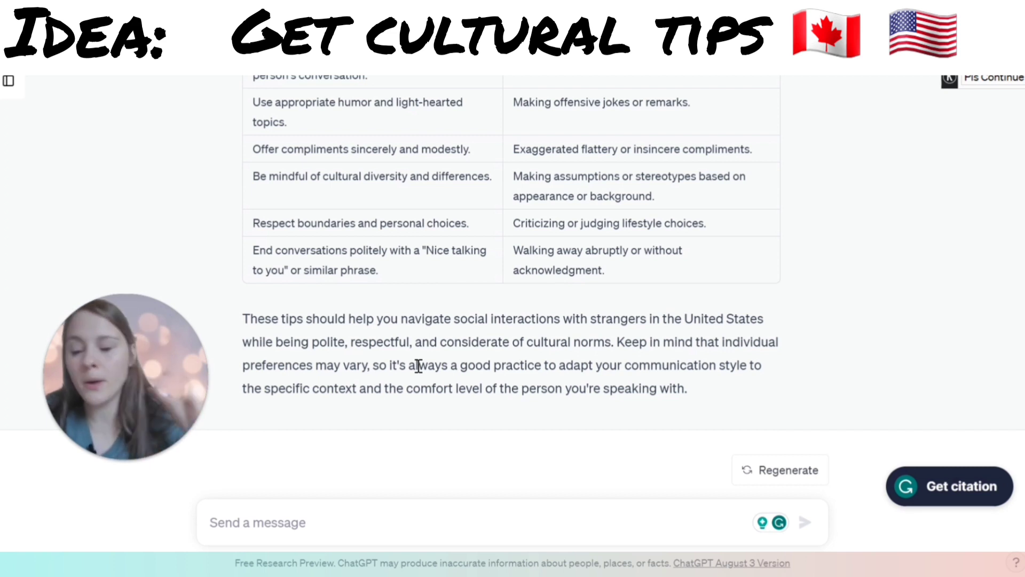
Ask "Can you give me a script of how to ask a Canadian girl out?".
click(339, 530)
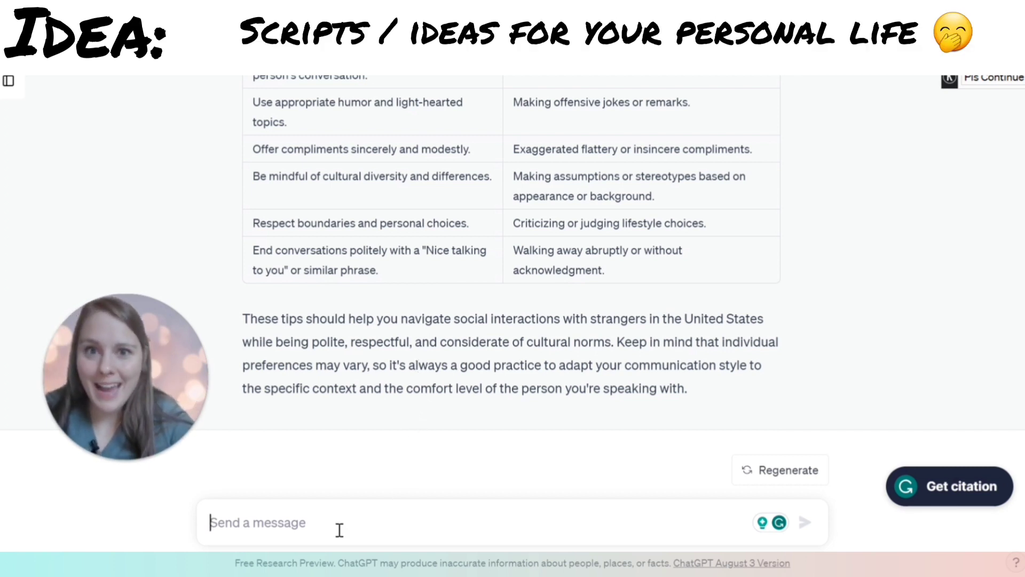
text(Ho)
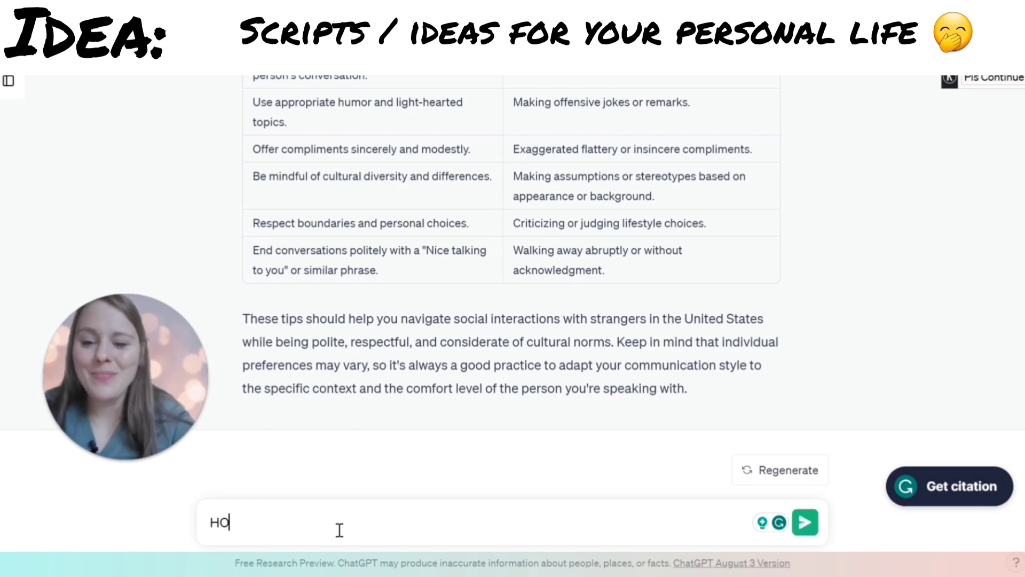
key(BackSpace)
key(BackSpace)
text(C)
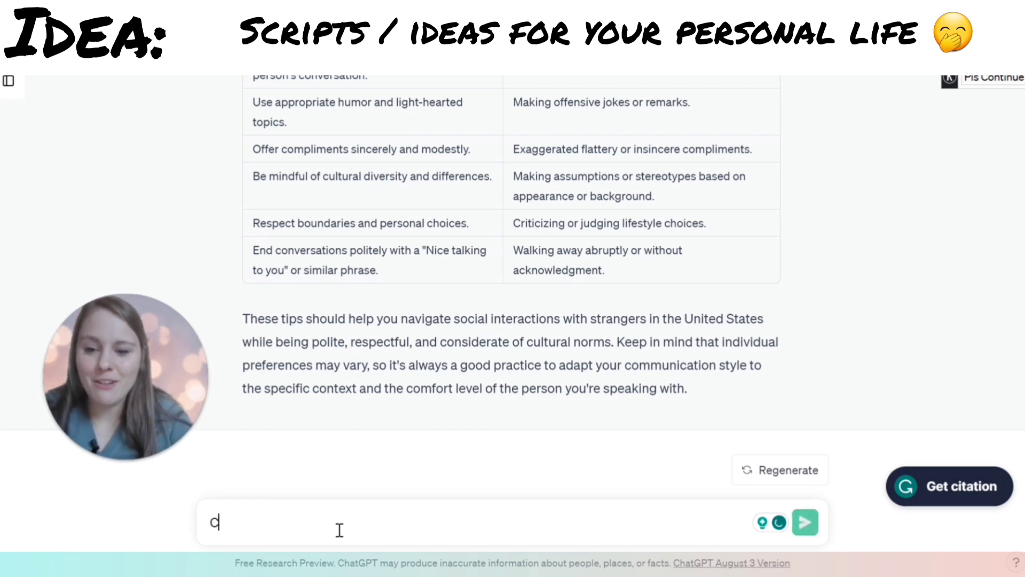
text(an you give me a )
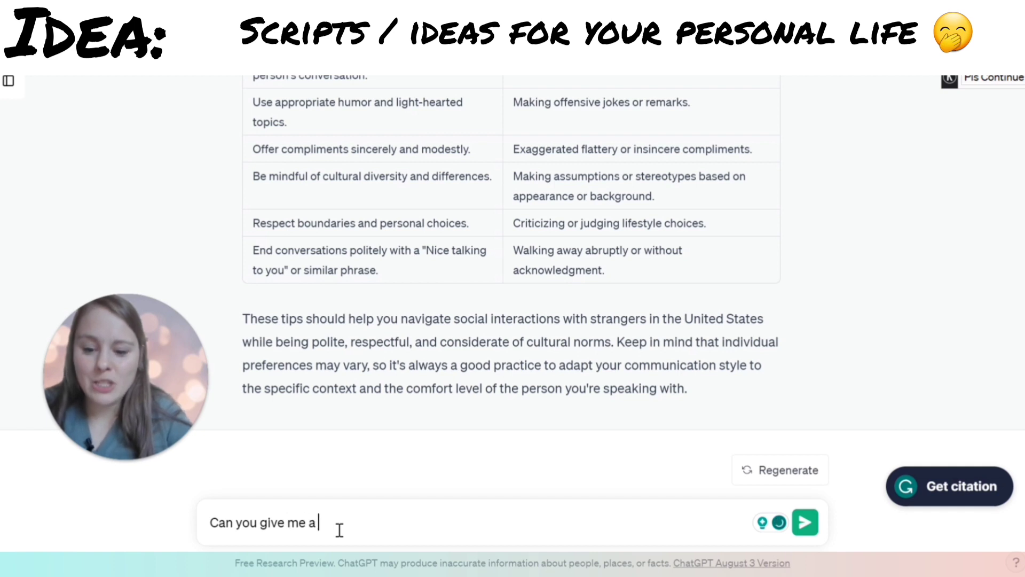
text(script of ho)
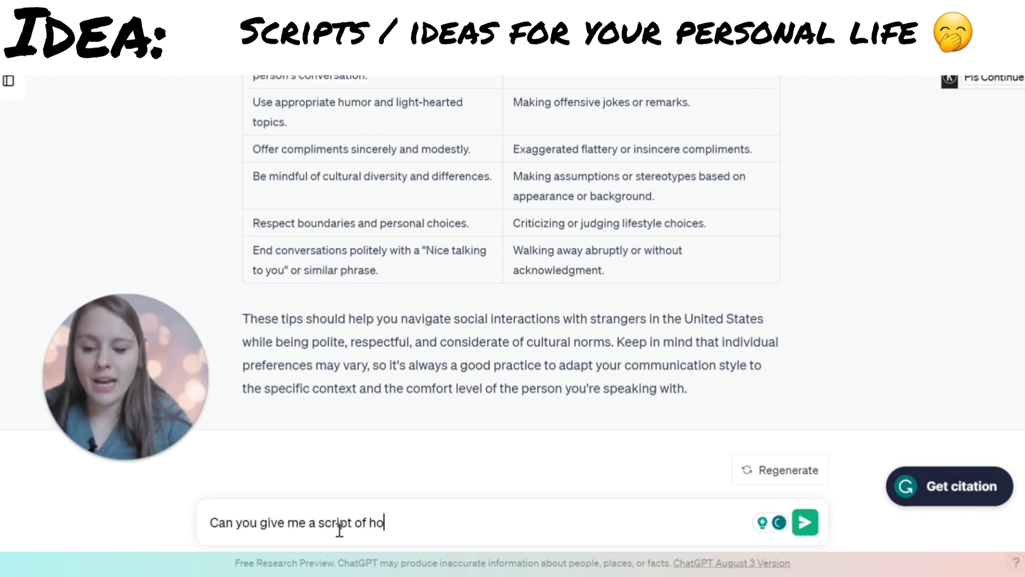
text(w to ask a Ca)
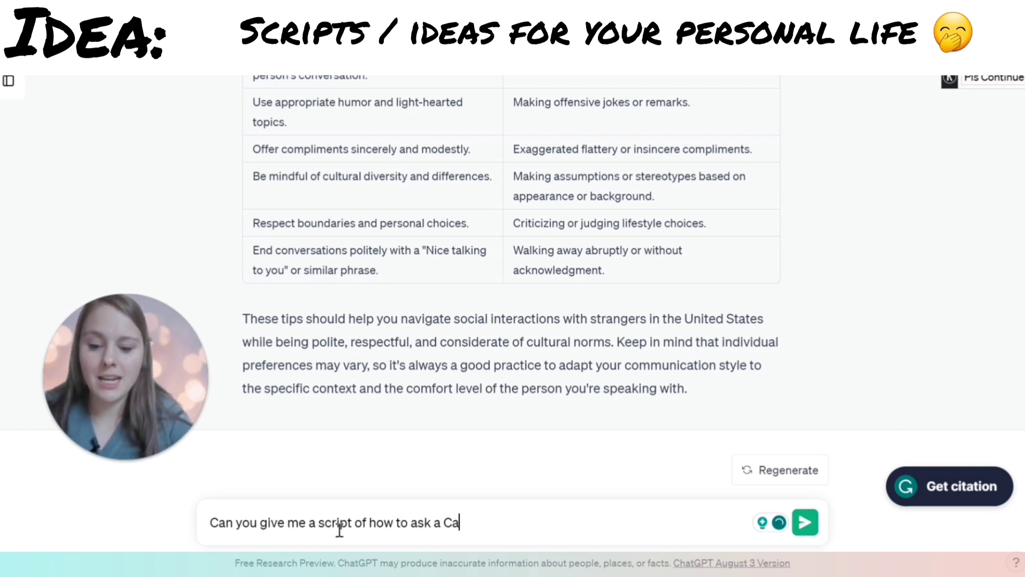
text(ndadian )
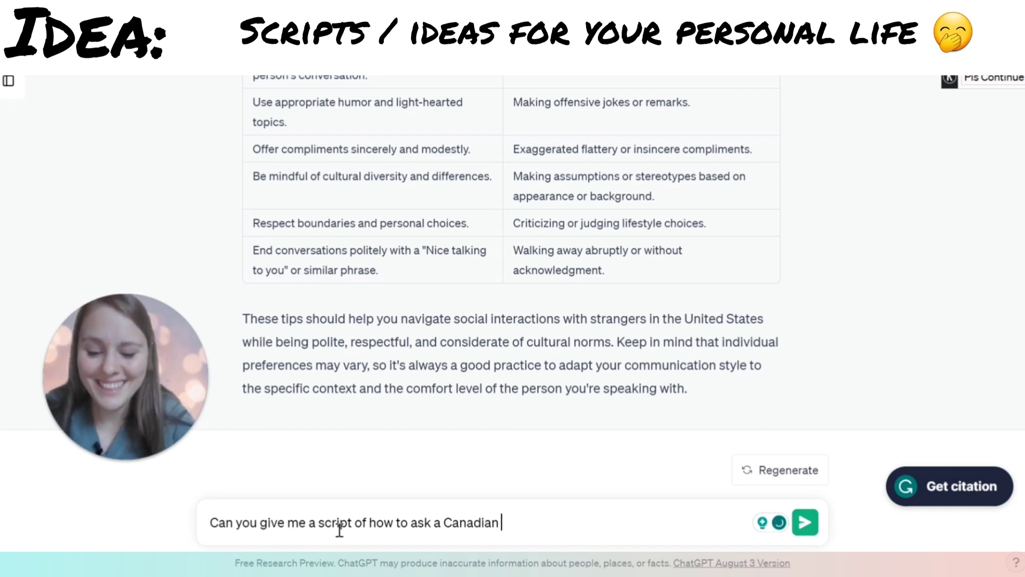
text(girl out)
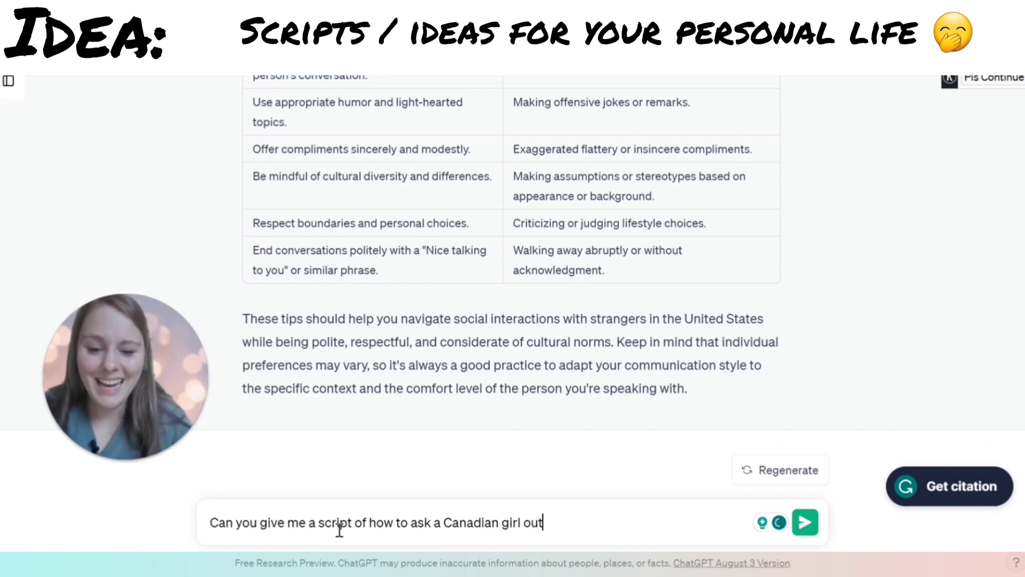
text(?)
key(Return)
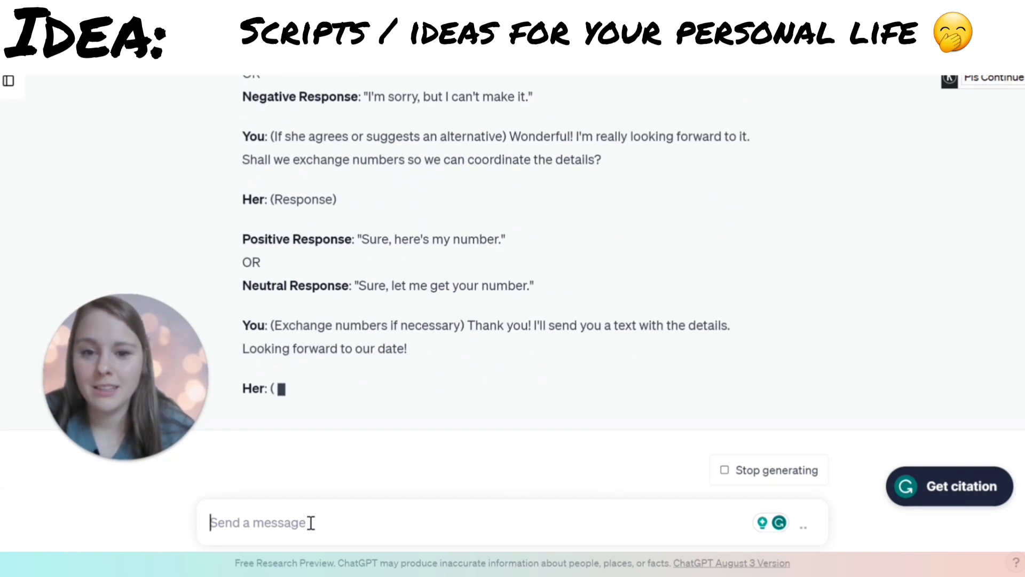
Send the follow-up request "Can you also give me a list of 15 pickup lines?".
text(Can you)
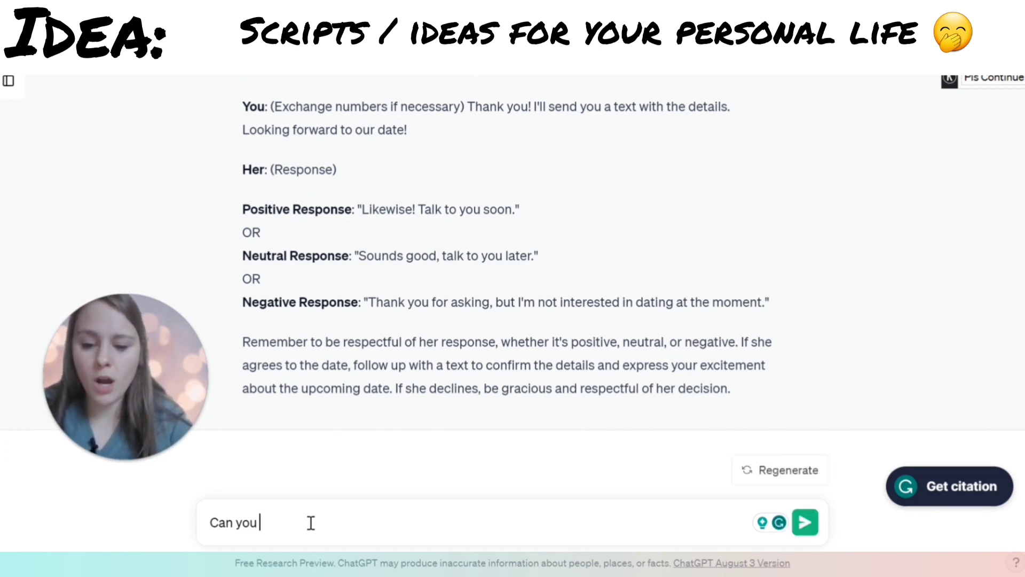
text(also give me a lis)
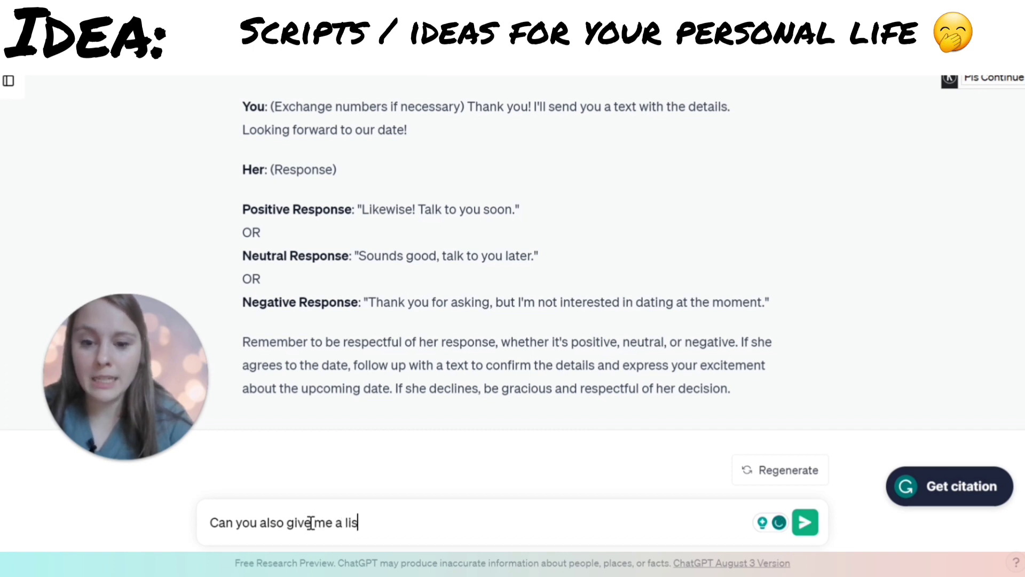
text(t of 15 )
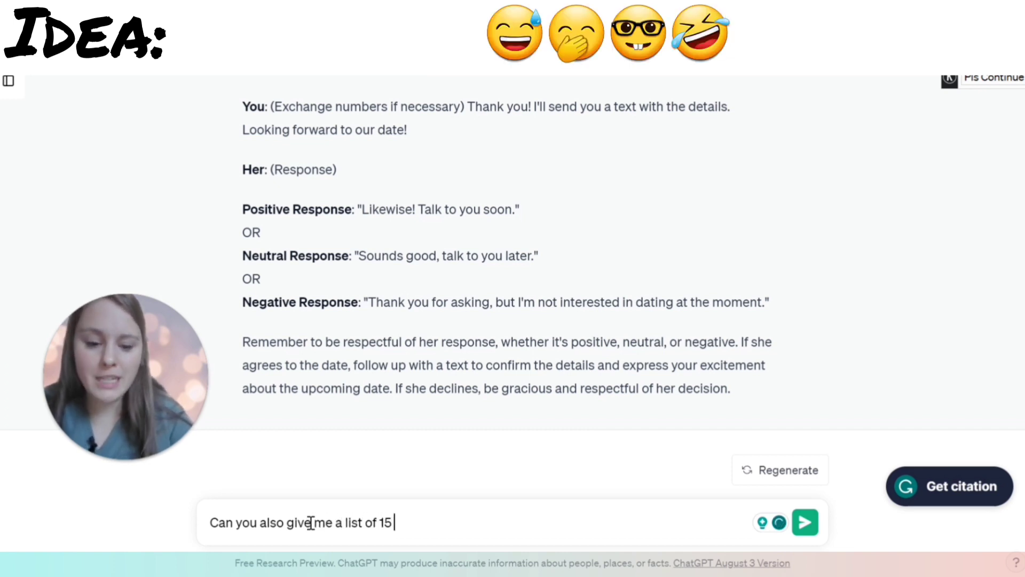
text(pickup)
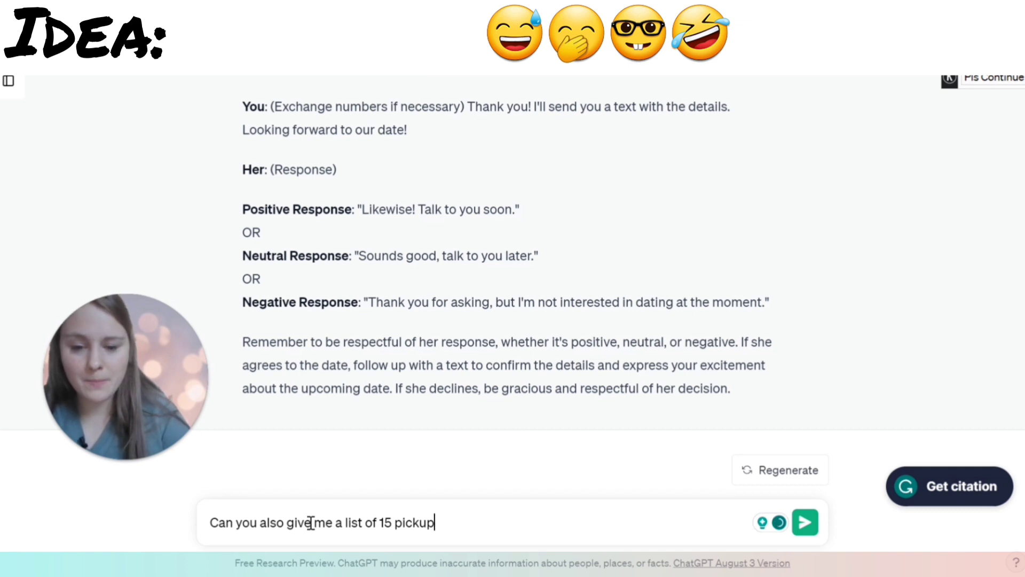
text( kllines?)
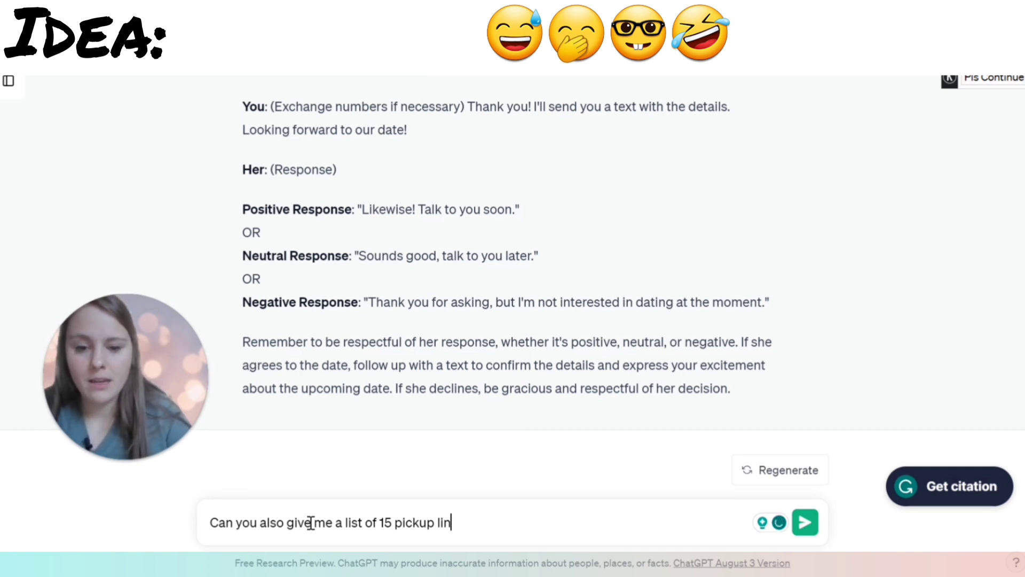
key(Return)
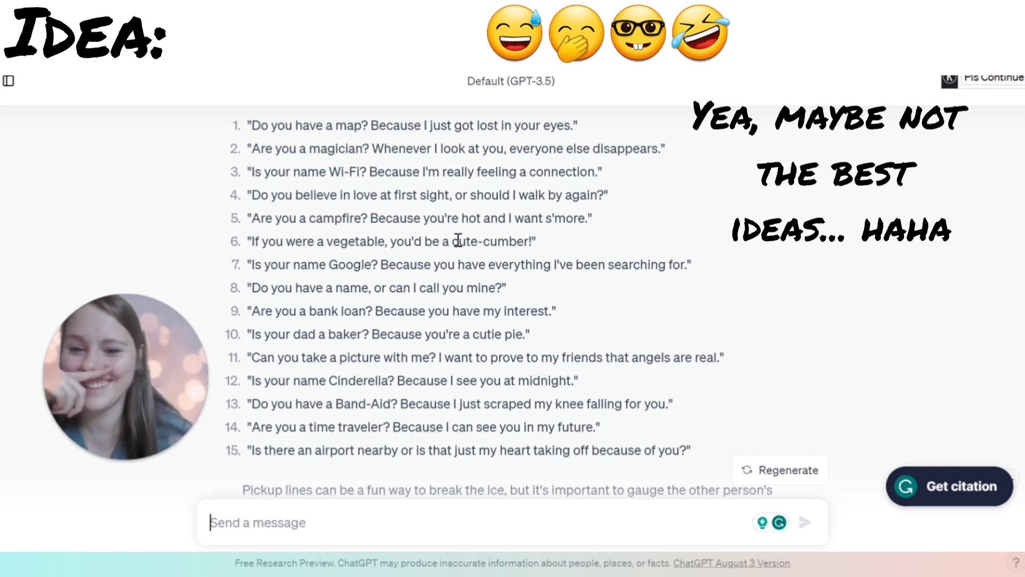
Read through the list of 15 pickup lines and the closing advice below it.
scroll(459, 240, down, 2)
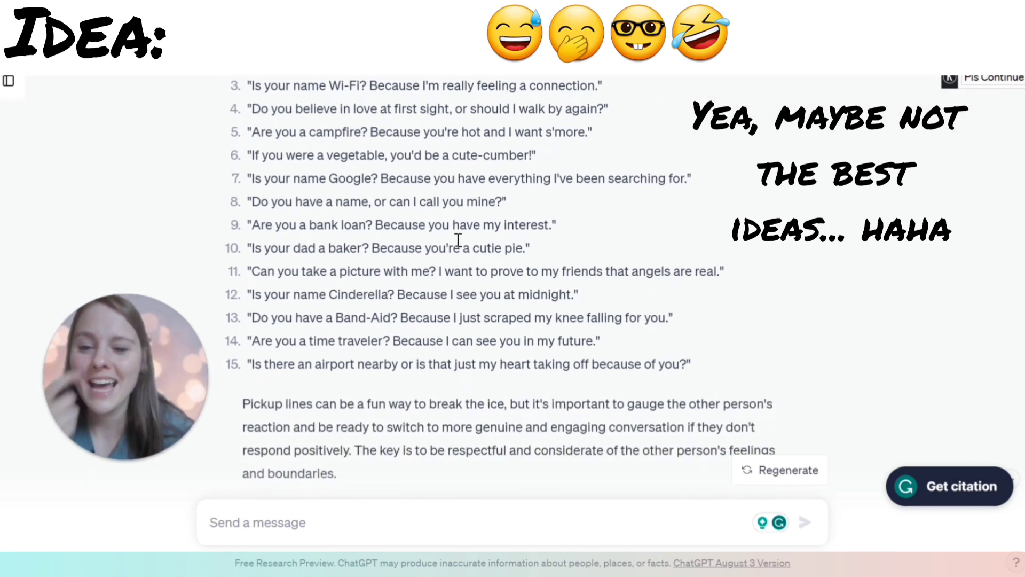
scroll(433, 288, down, 2)
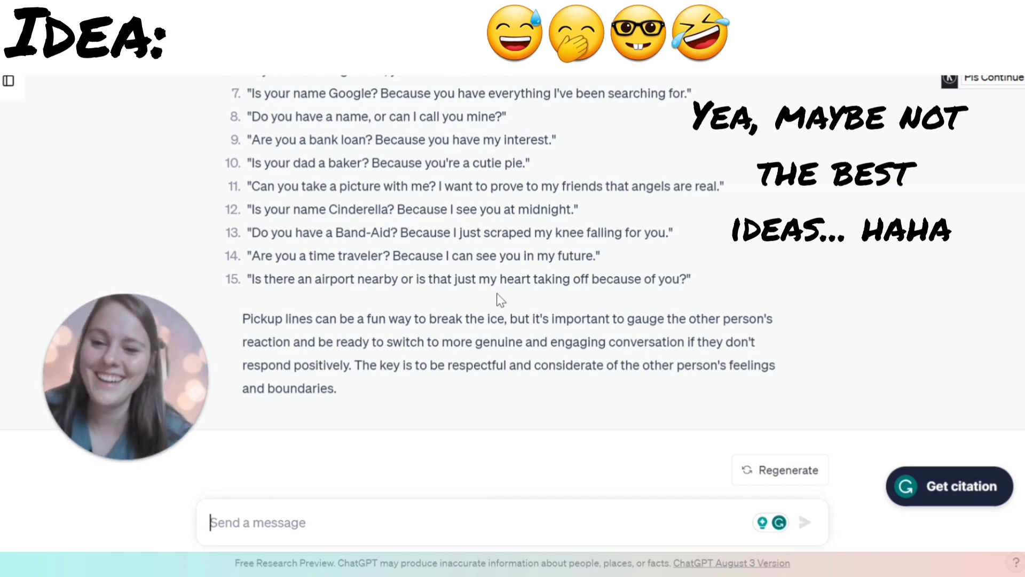
scroll(497, 294, up, 3)
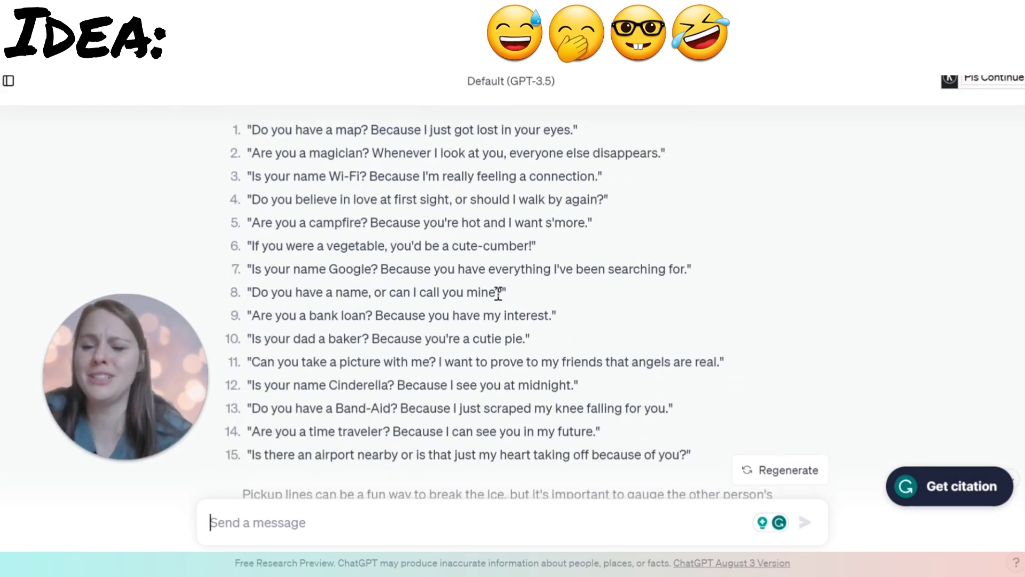
scroll(498, 293, down, 3)
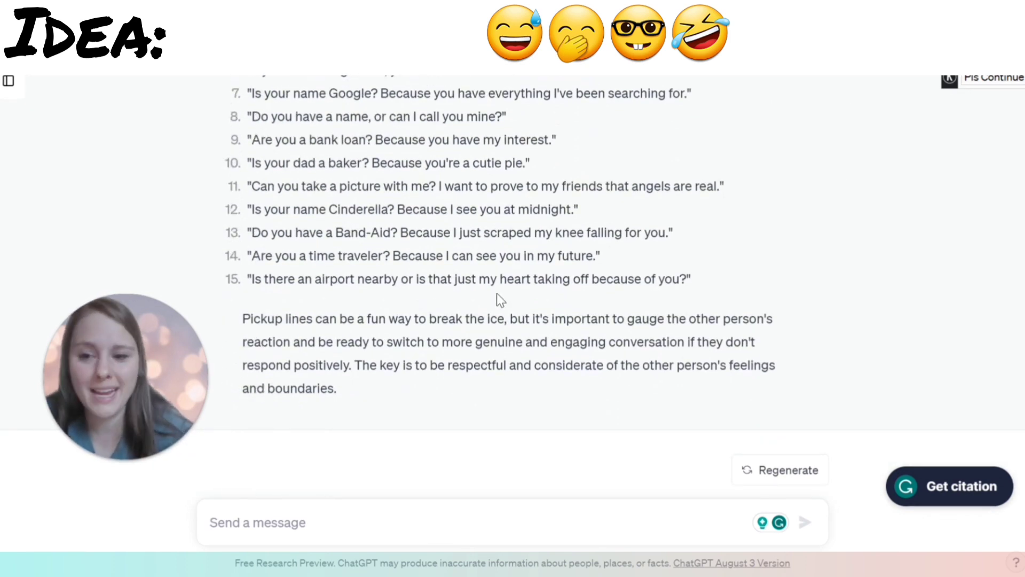
Start a new message with "Can you give me a script for a doctor's visit".
click(307, 526)
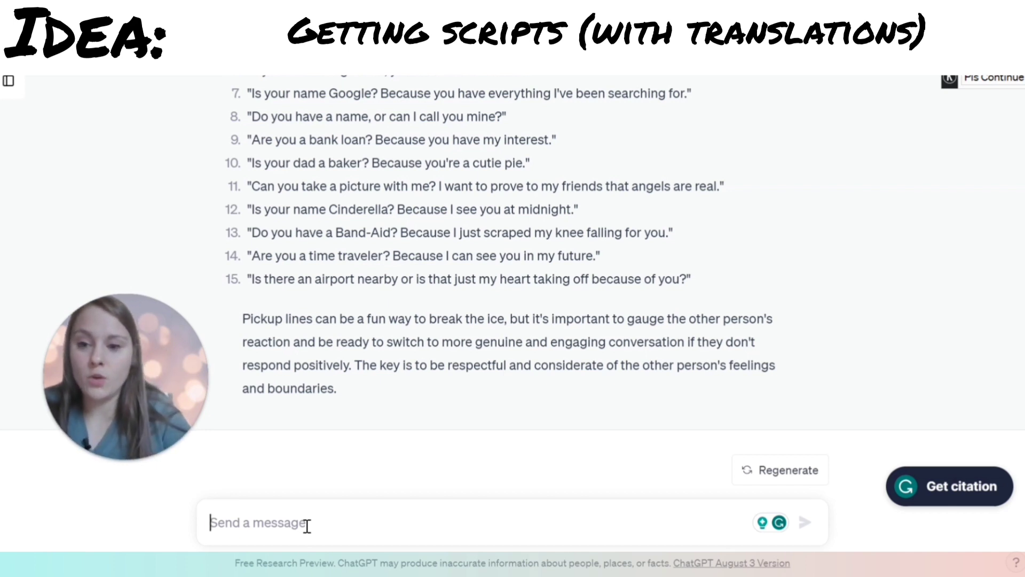
text(Can you)
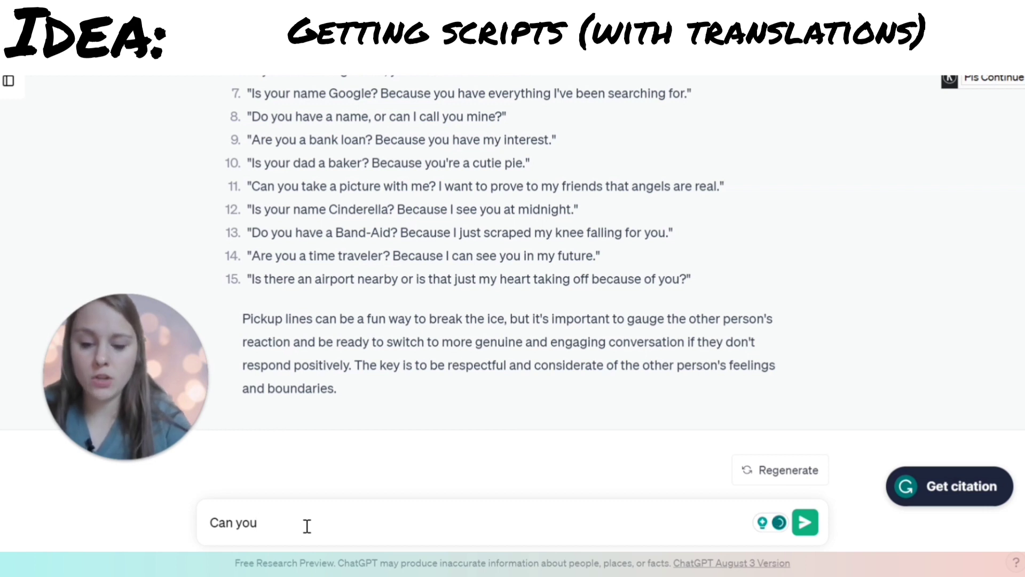
text( give me a s)
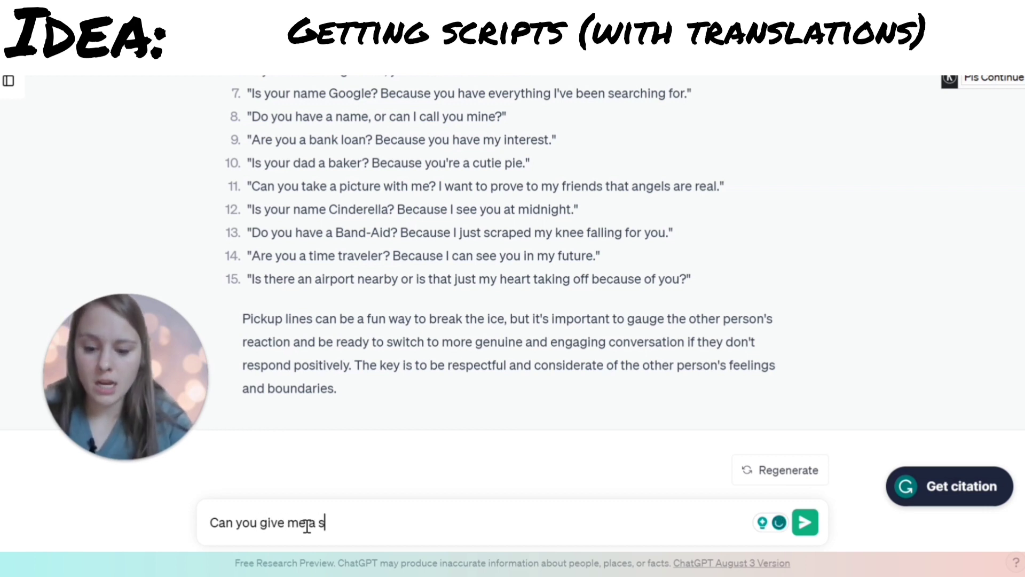
text(cript )
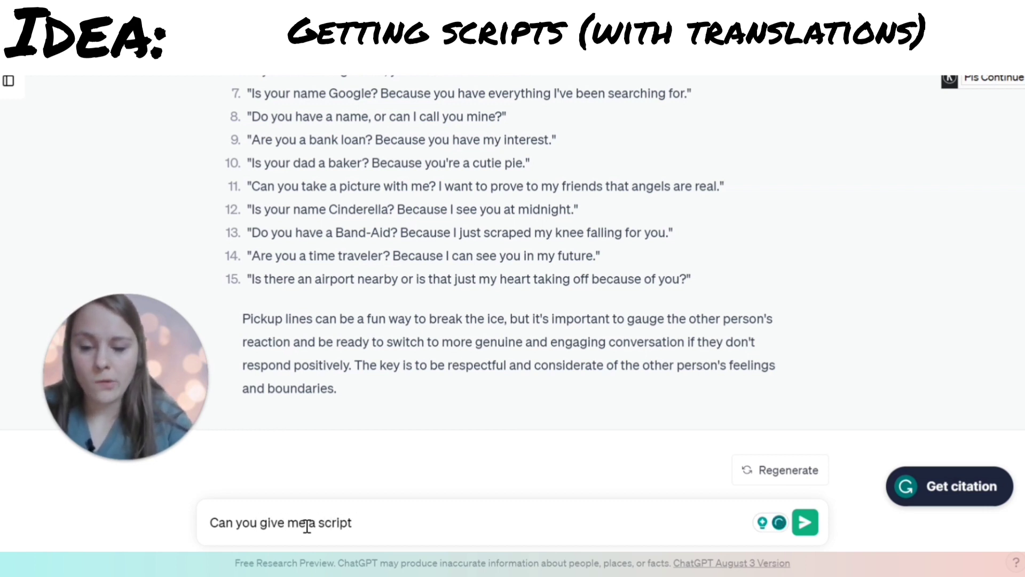
text(for a firs)
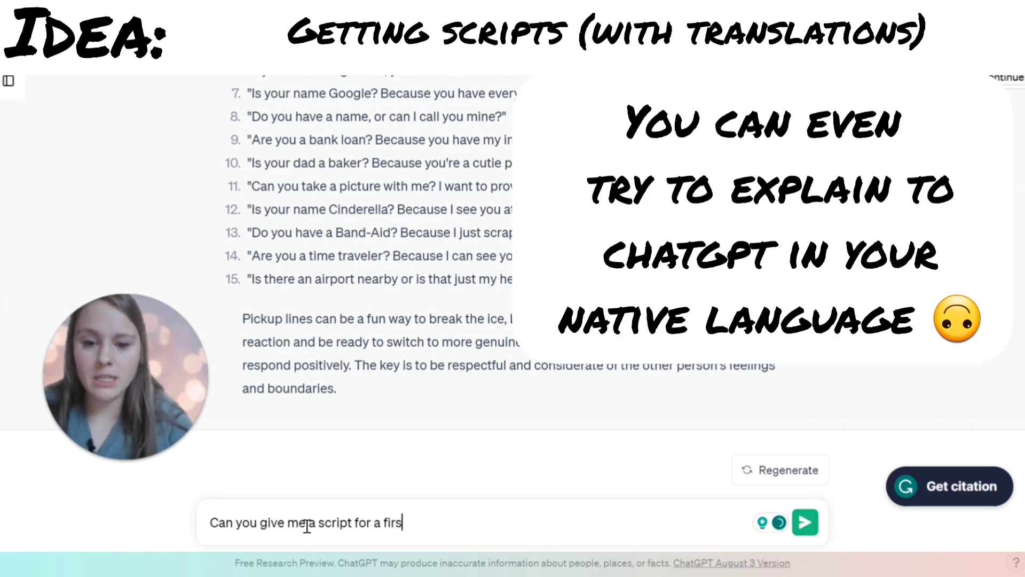
key(BackSpace)
key(BackSpace)
key(BackSpace)
key(BackSpace)
text(doc)
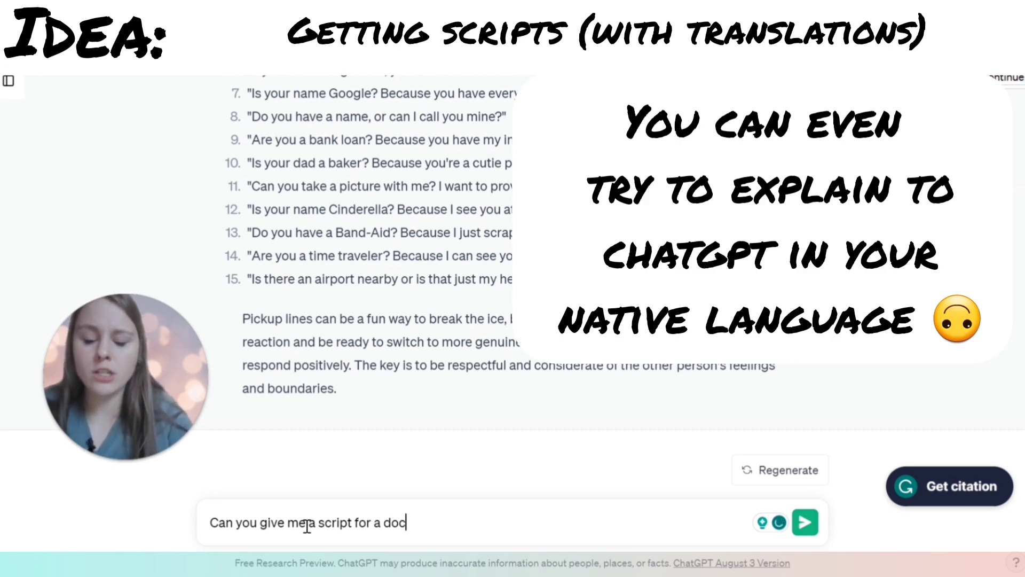
text(tor<)
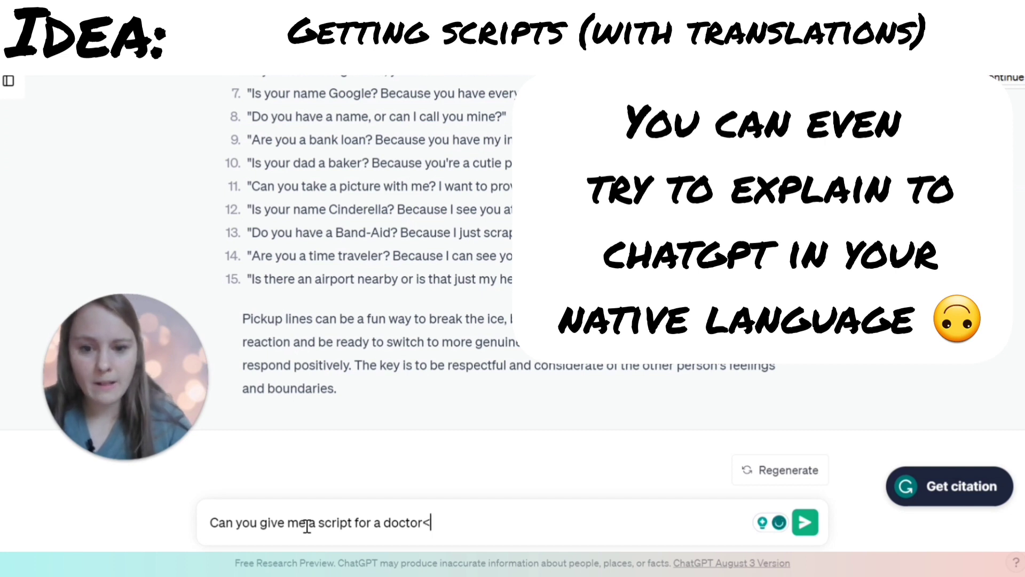
key(BackSpace)
text('s visit)
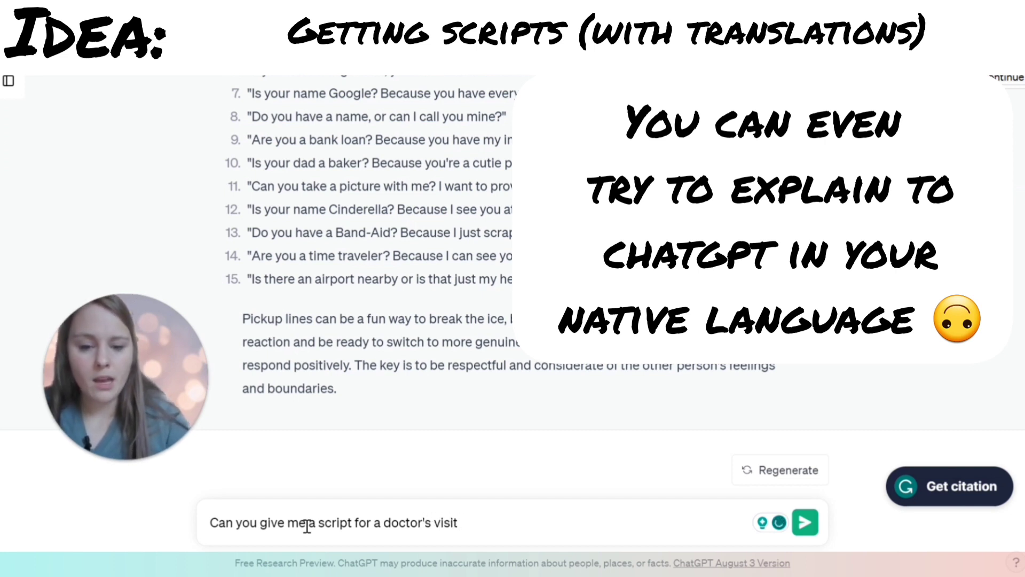
Finish the doctor's visit question with "? I have a sore throat and a fever." and send it.
text(.? I hav)
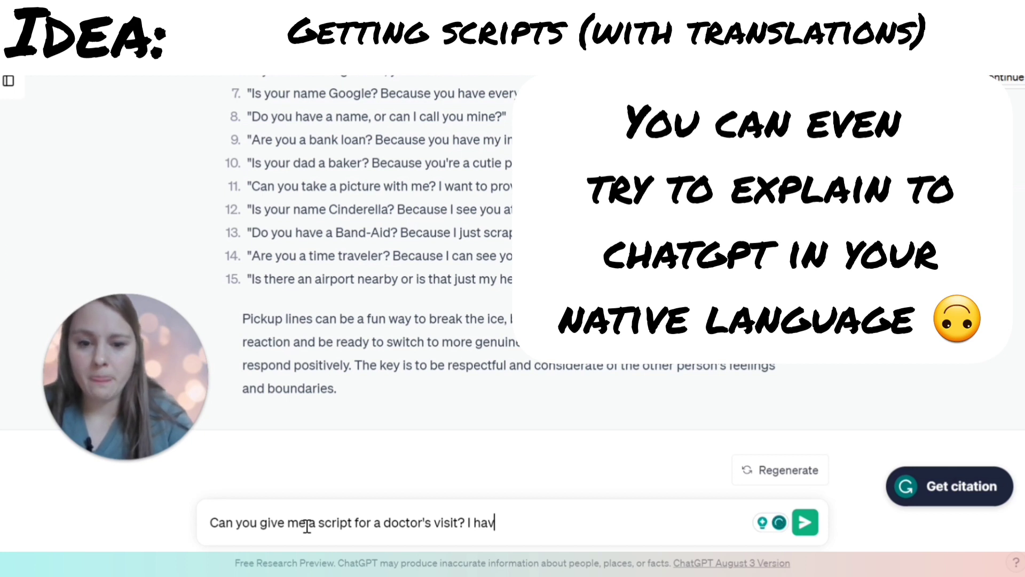
text(e a )
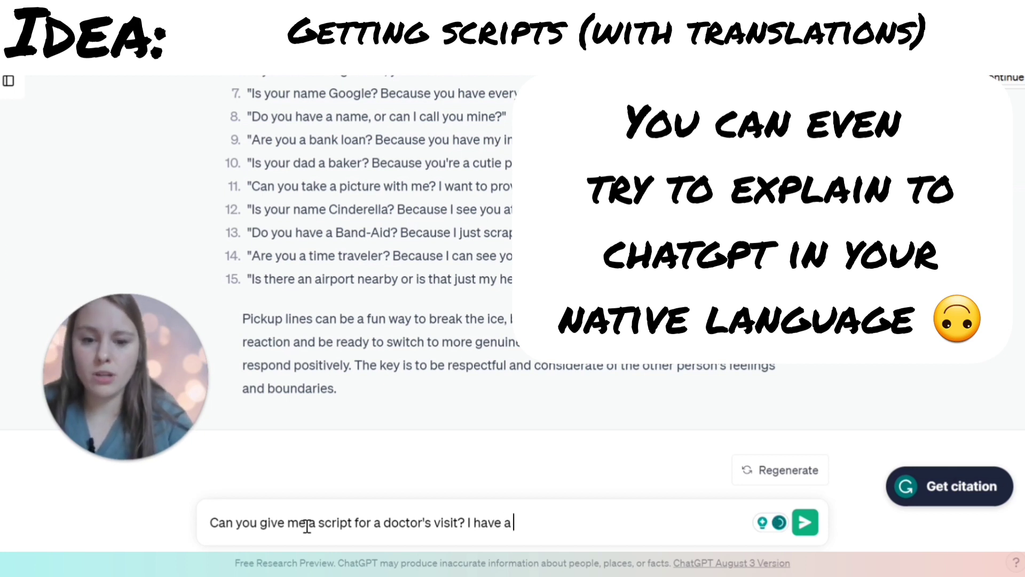
text(sore throat and)
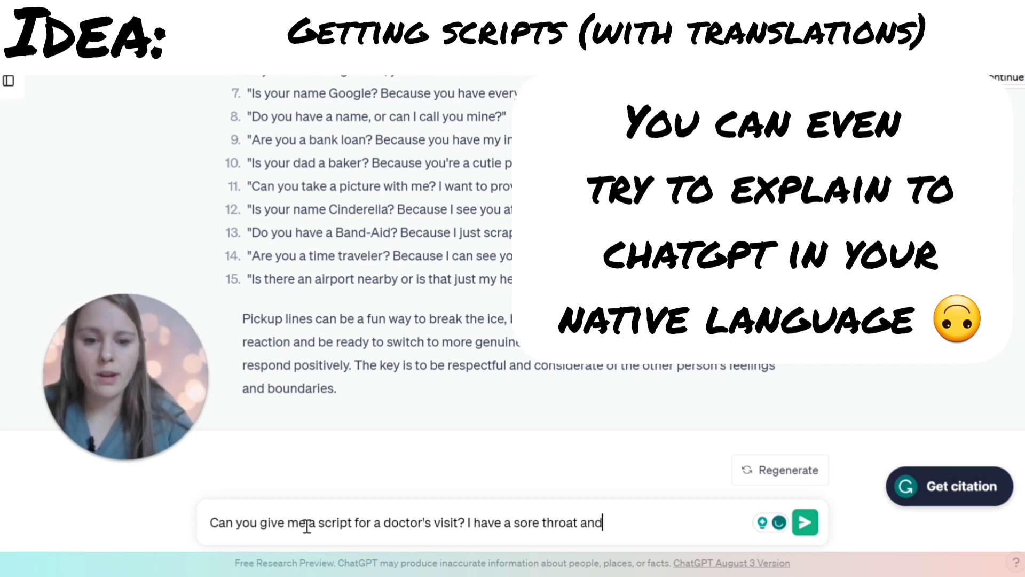
text( a fever.)
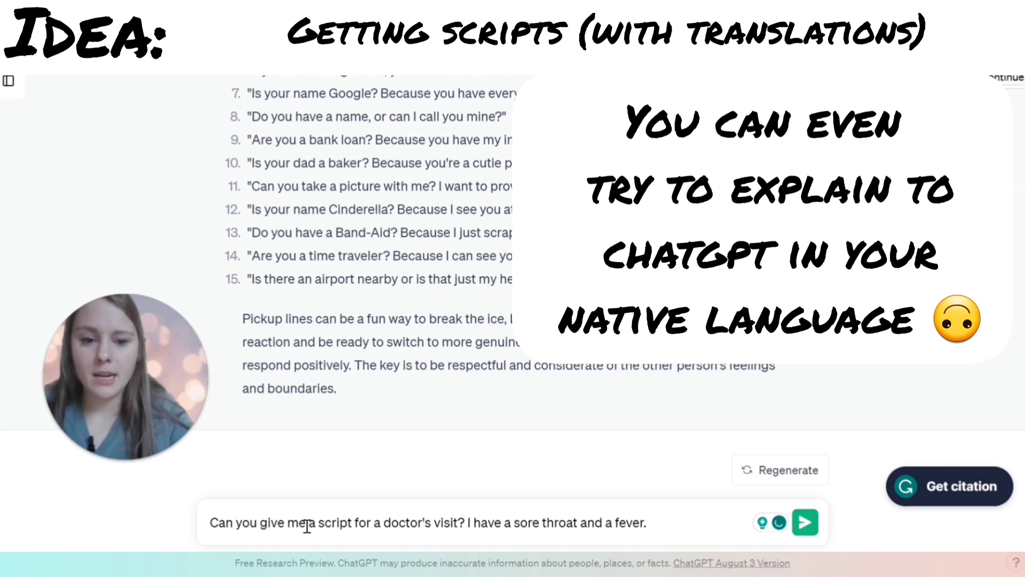
key(Return)
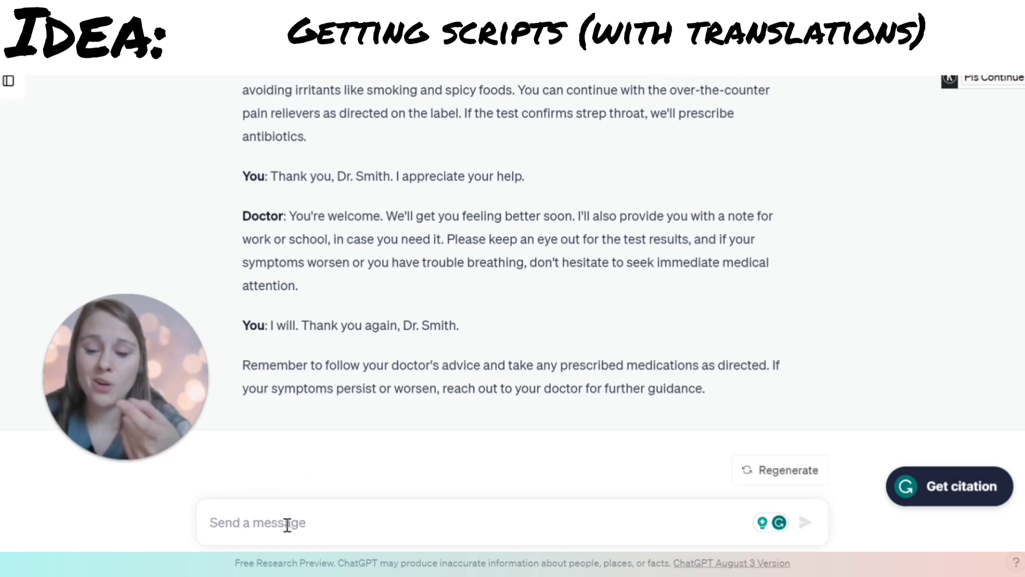
Ask "Can you rewrite the script but also write the translation in French under each line?".
text(Ca)
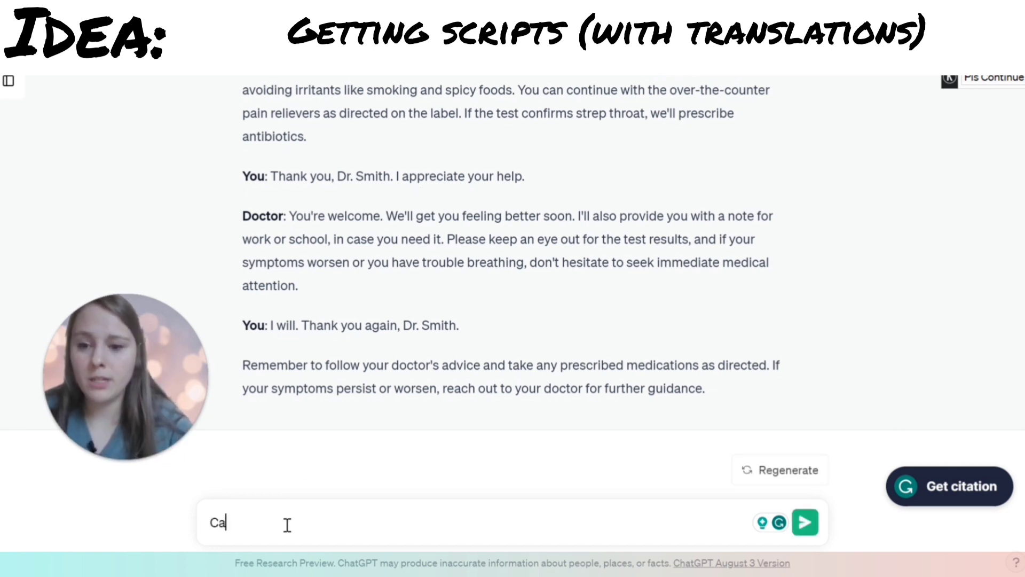
text(n you re)
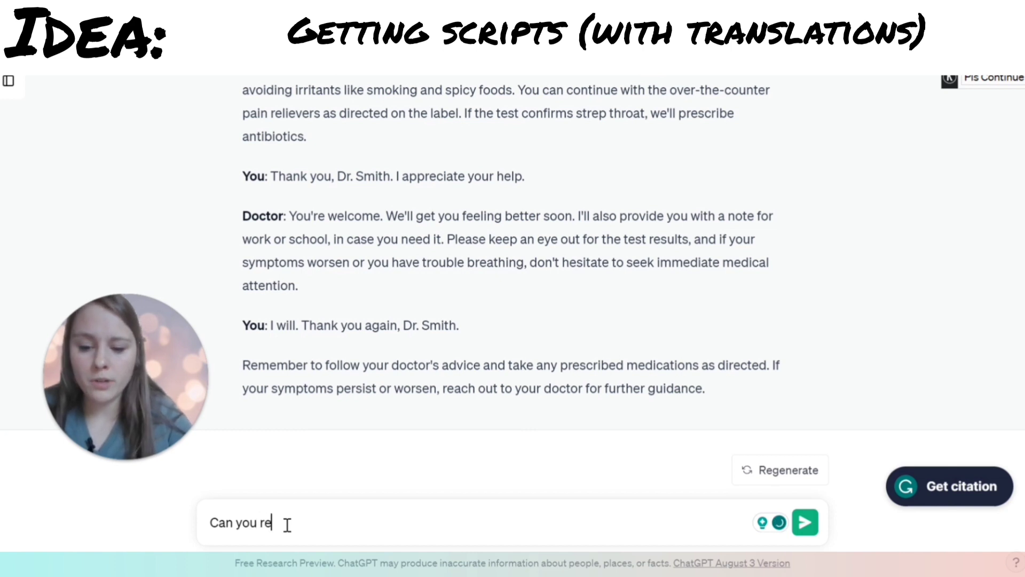
text(write the script)
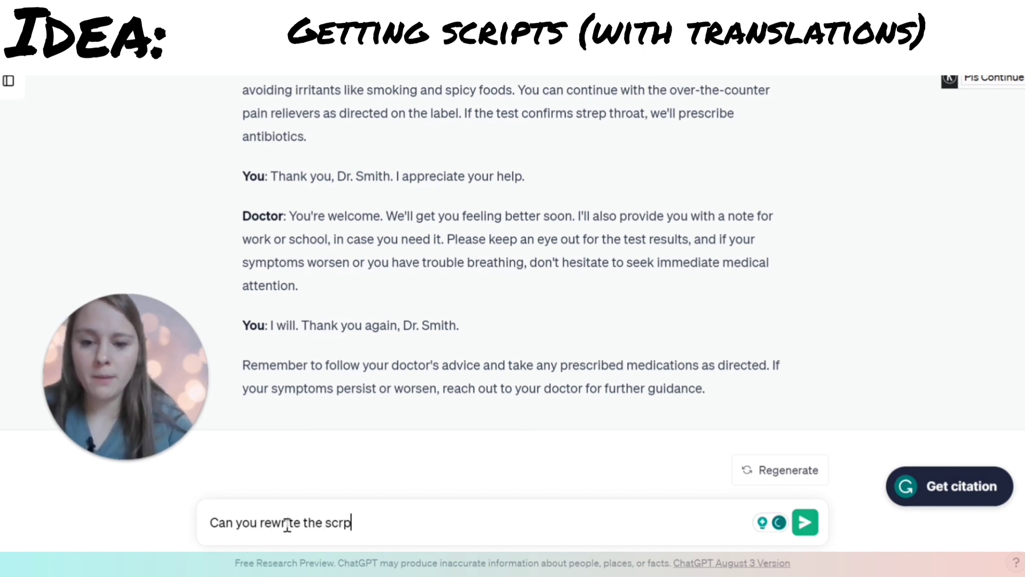
key(BackSpace)
key(BackSpace)
text(ipt but )
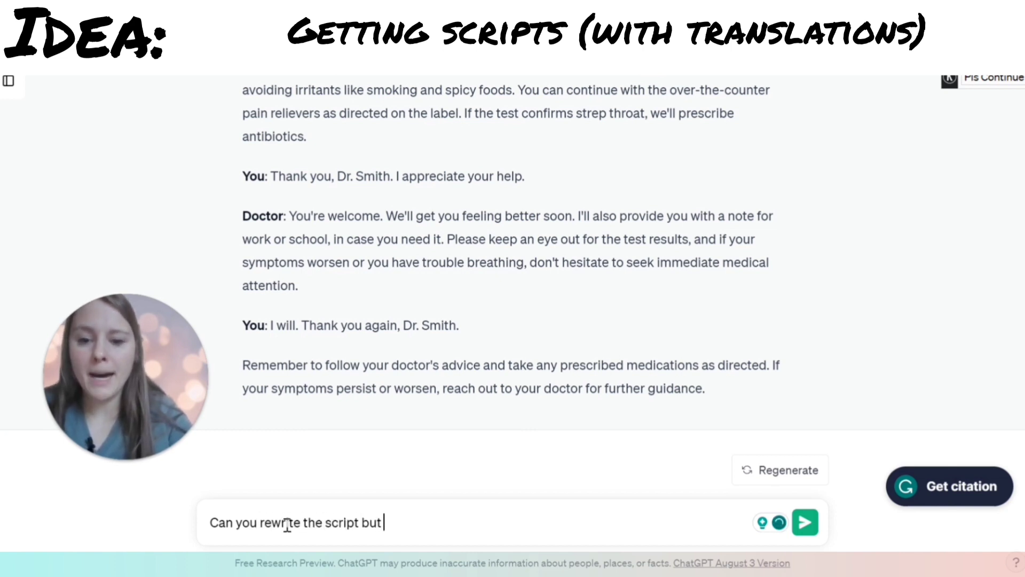
text(also )
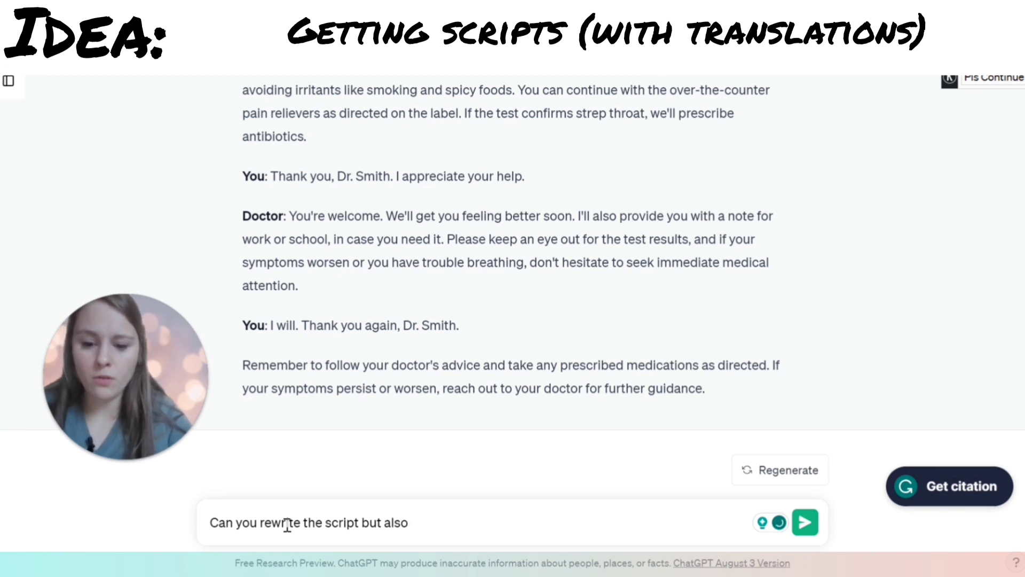
text(write the tra)
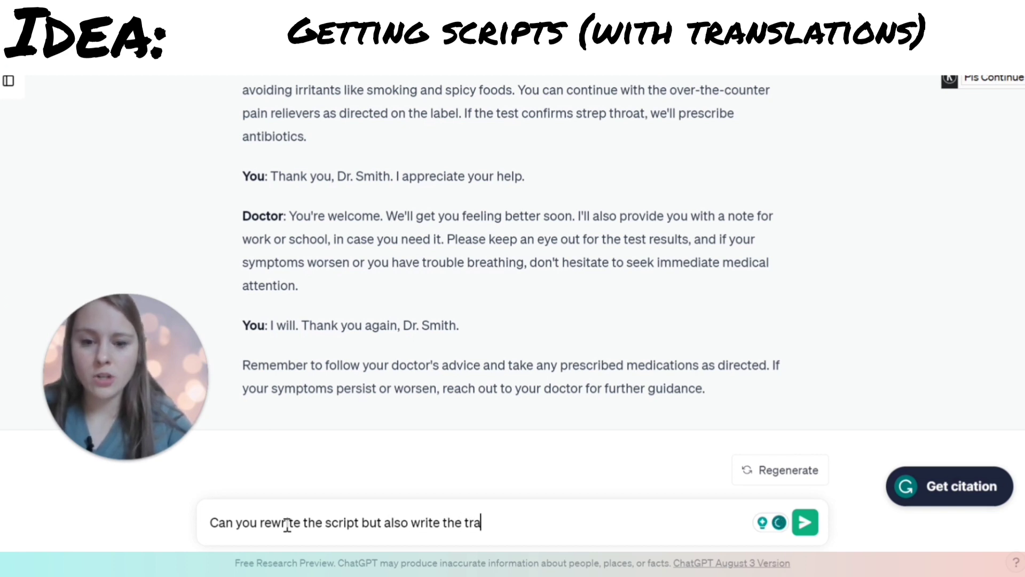
text(nslate)
key(BackSpace)
text(ion )
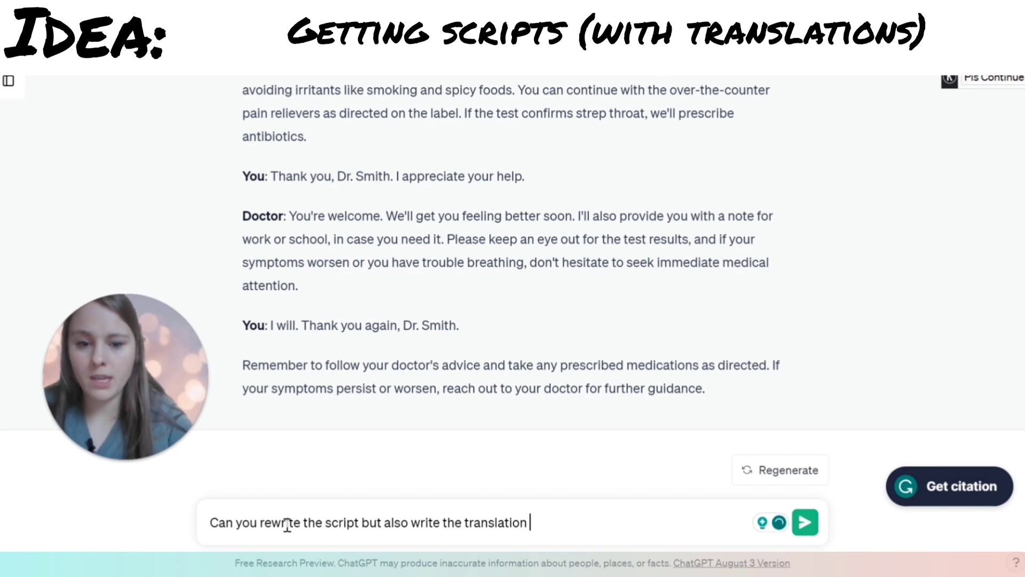
text(in )
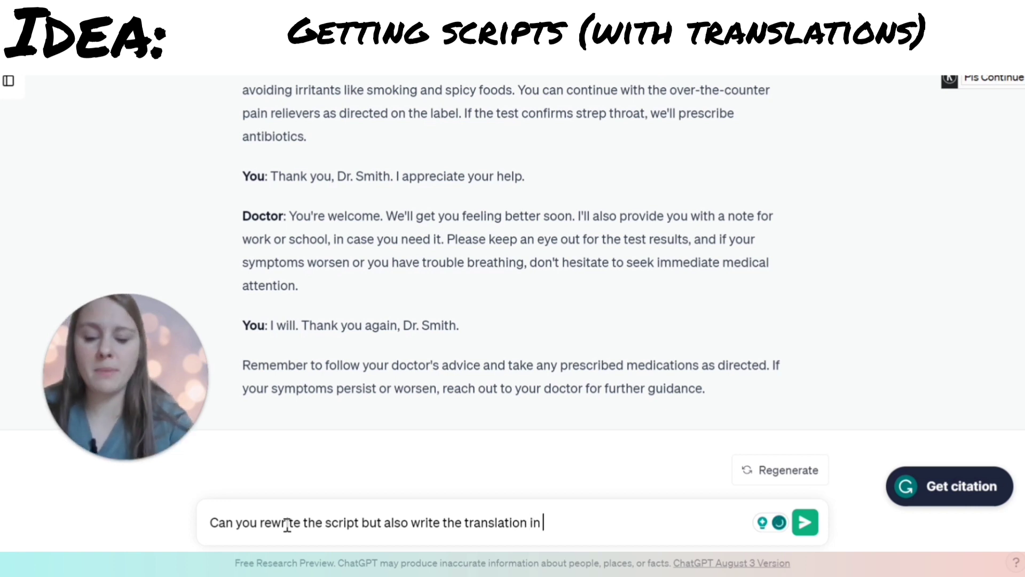
text(French u)
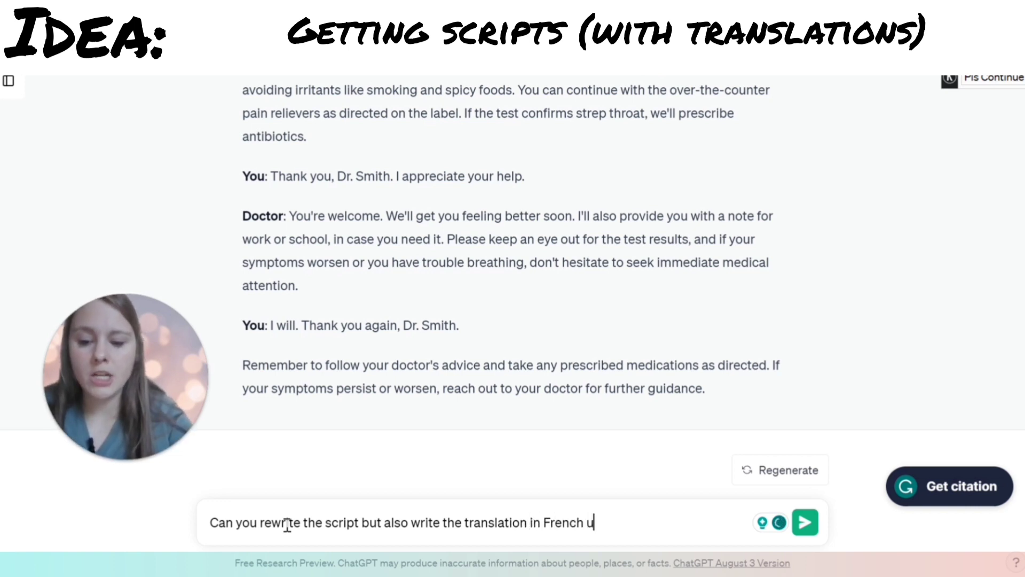
text(nder each line?)
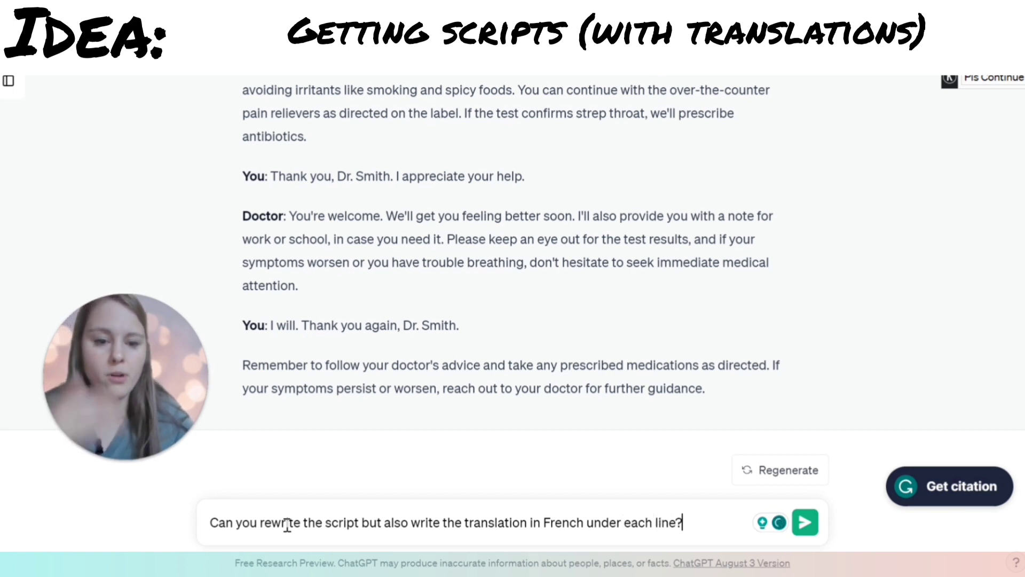
key(Return)
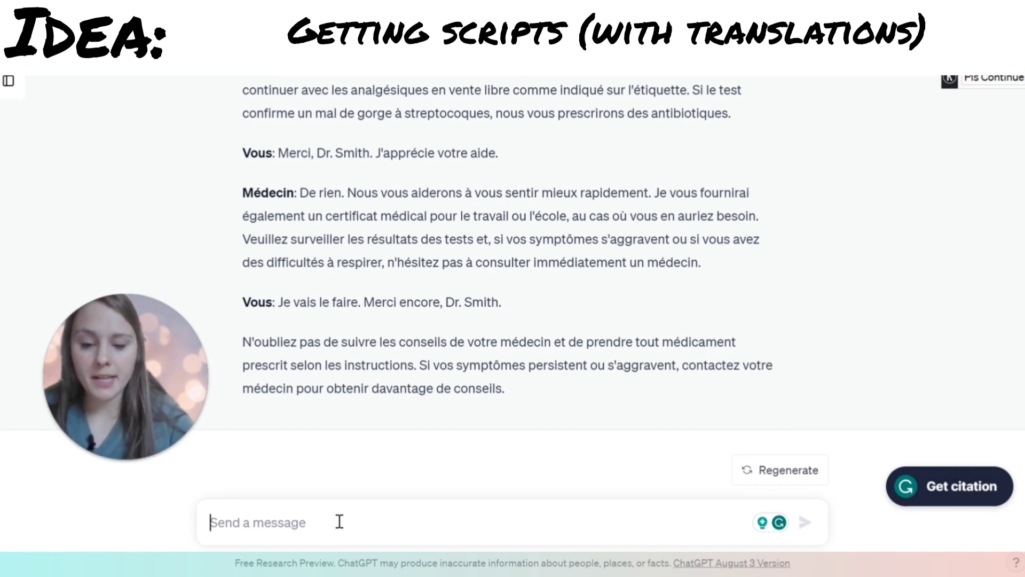
Start a new message with "Now can give me the English and the French scripts".
text(Now)
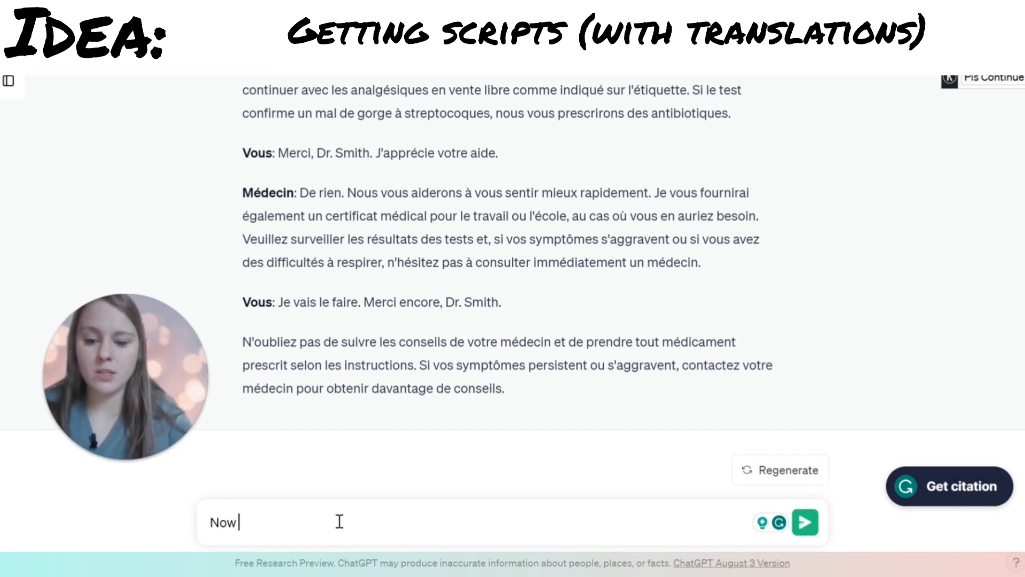
text( can give em)
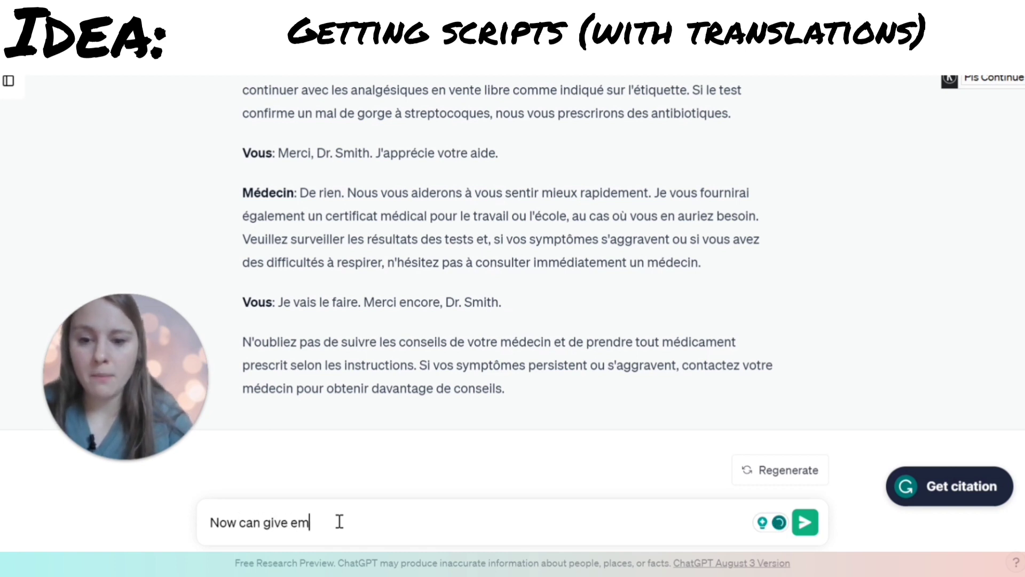
key(BackSpace)
key(BackSpace)
text(me the en)
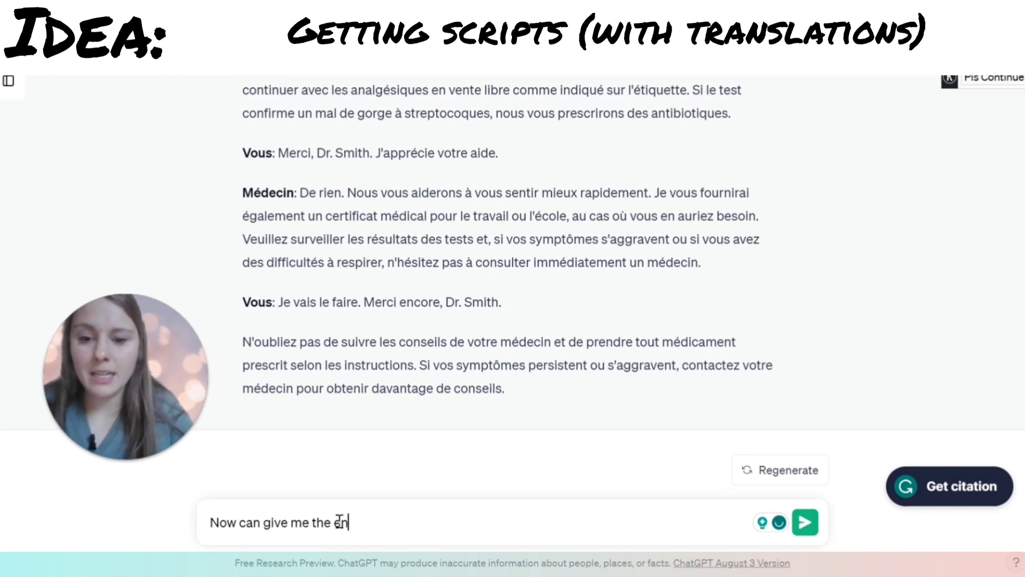
text(nglish and the )
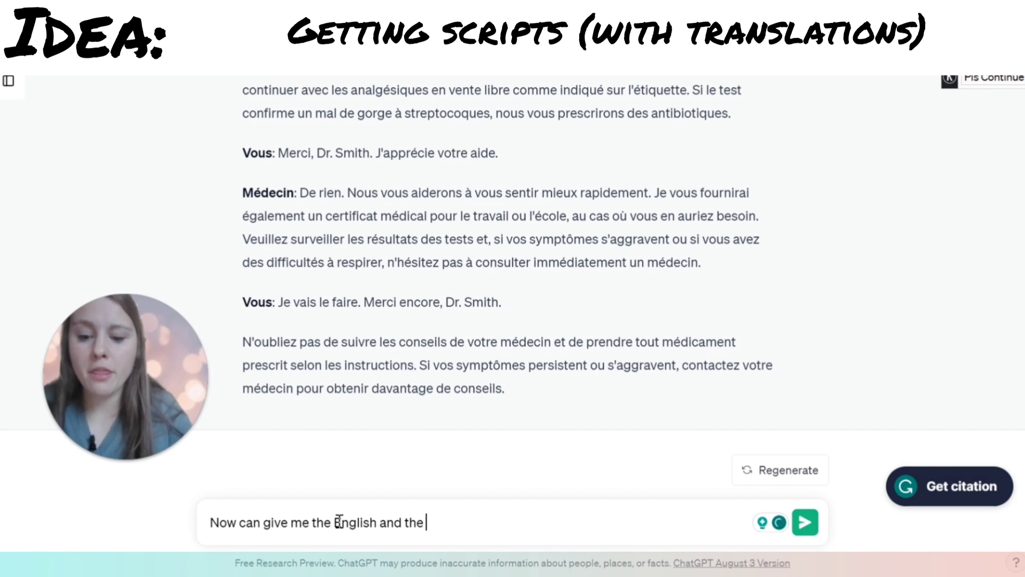
text(French sc)
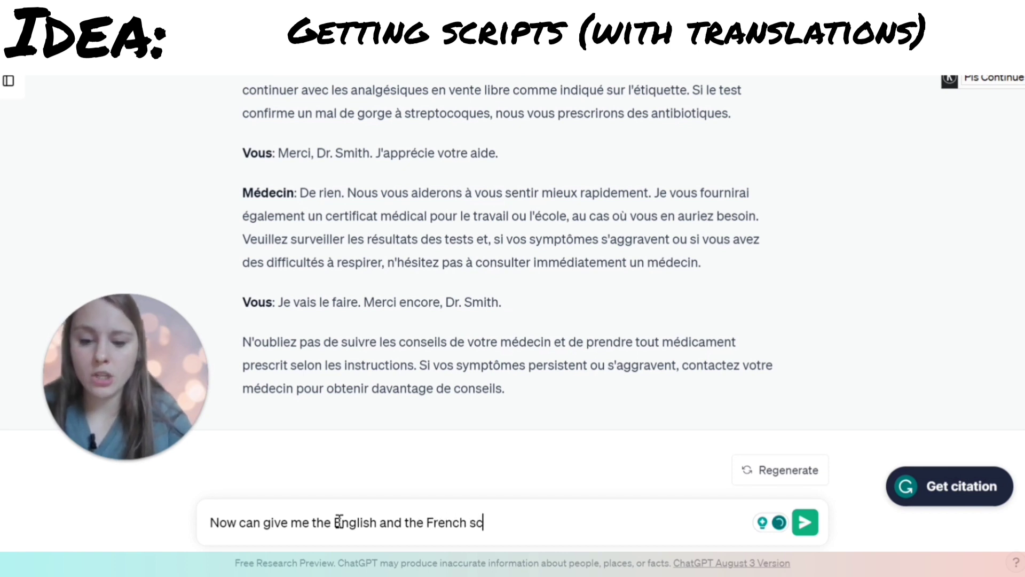
text(ription)
key(BackSpace)
key(BackSpace)
key(BackSpace)
text(s )
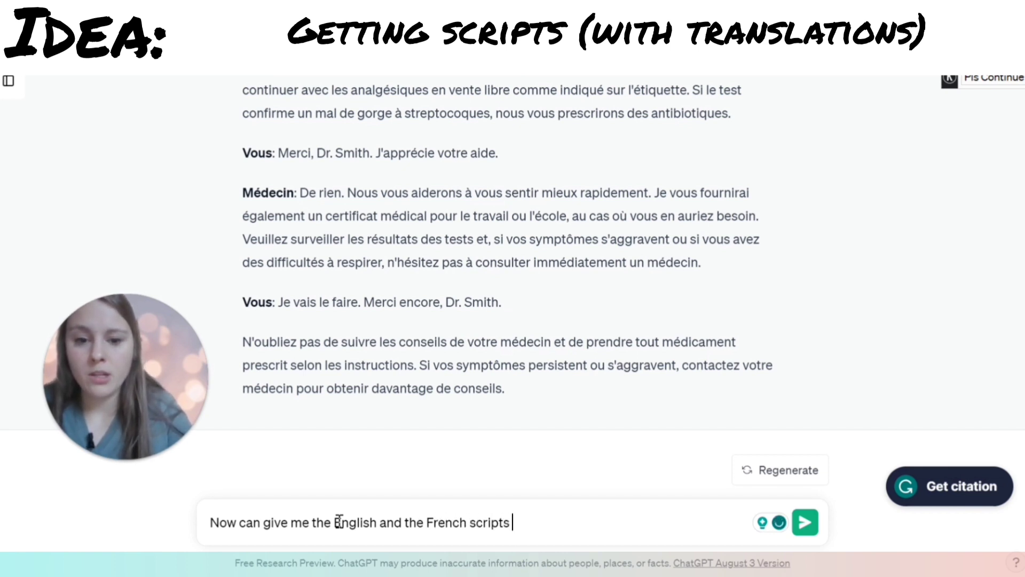
Continue the bilingual script request with "together please so I can see the translation of each line".
text(together ple)
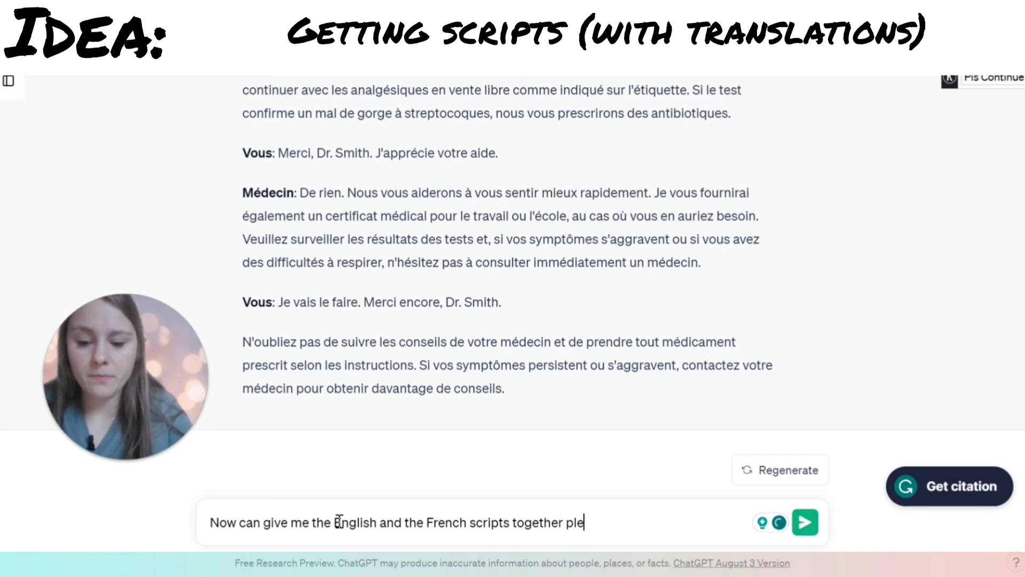
text(ase)
key(BackSpace)
key(BackSpace)
key(BackSpace)
text(ease)
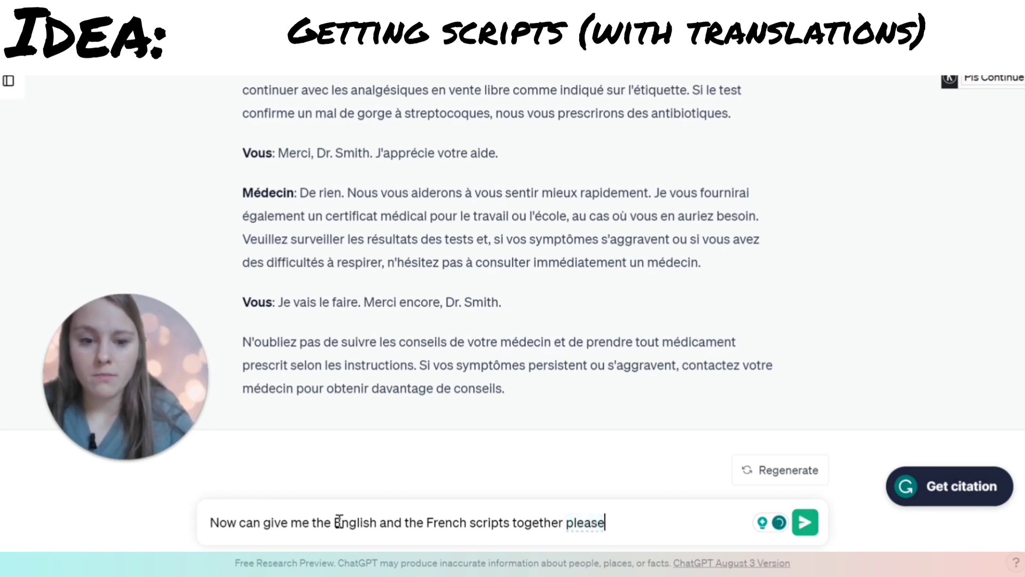
key(BackSpace)
text(e so I)
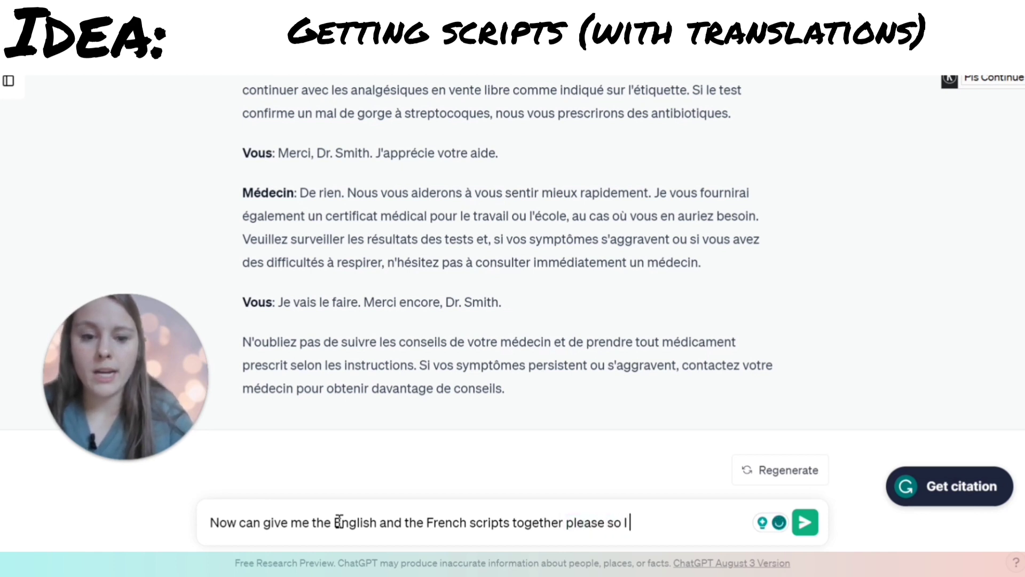
text( can see )
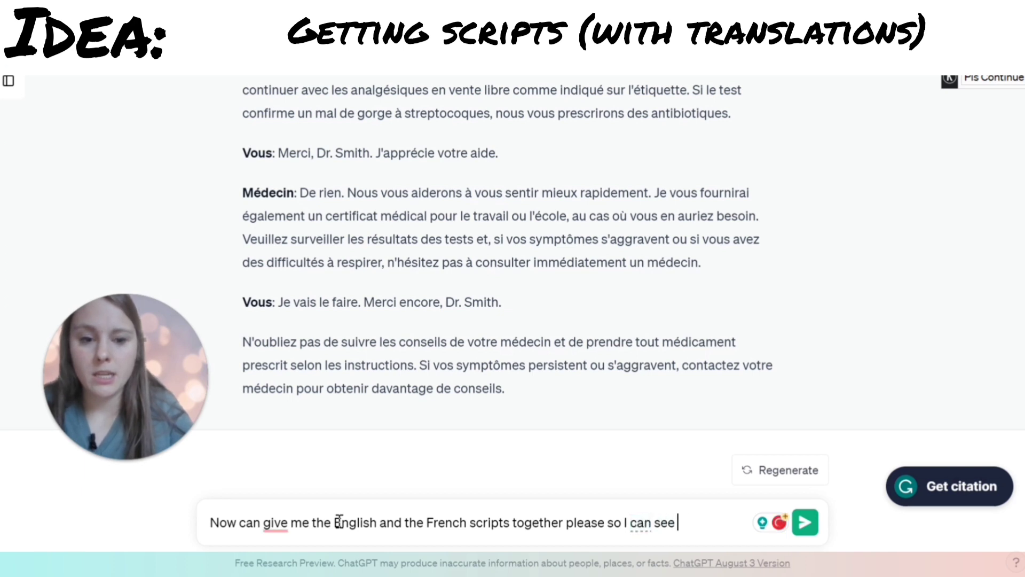
text(the translatio)
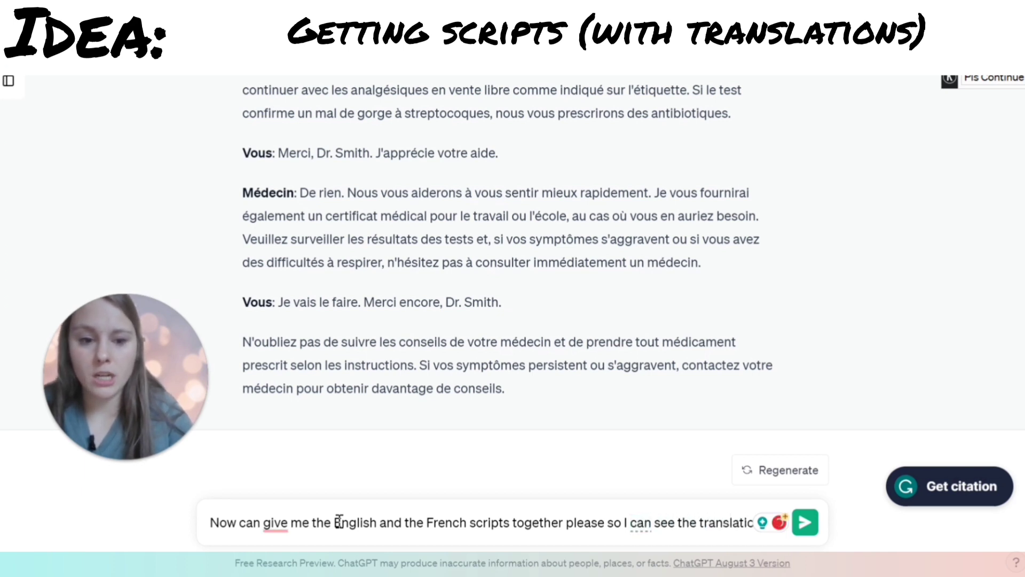
text(n of each line)
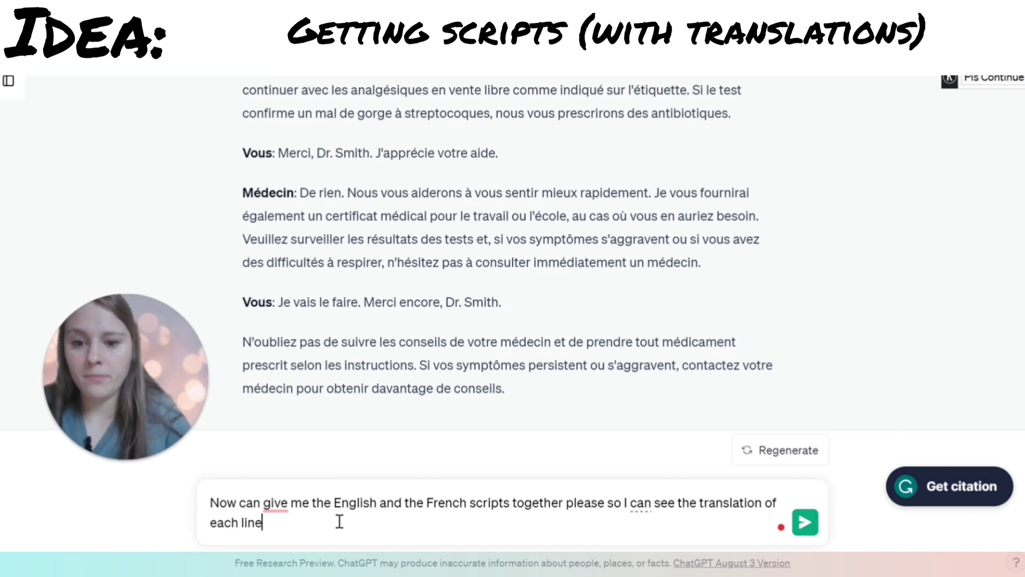
Accept the suggested correction "you give" in the bilingual script request and send it.
mouse_move(276, 497)
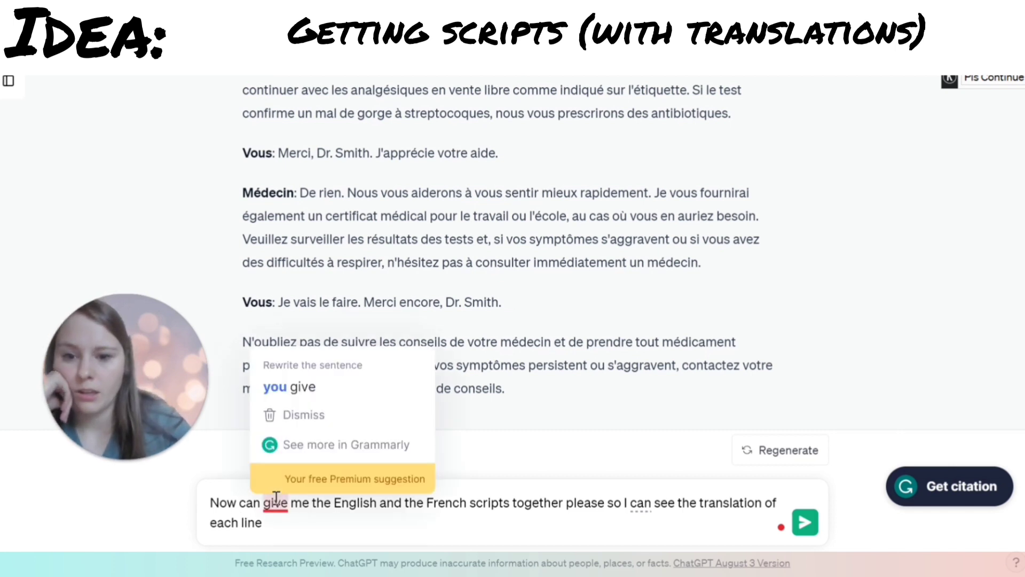
click(295, 388)
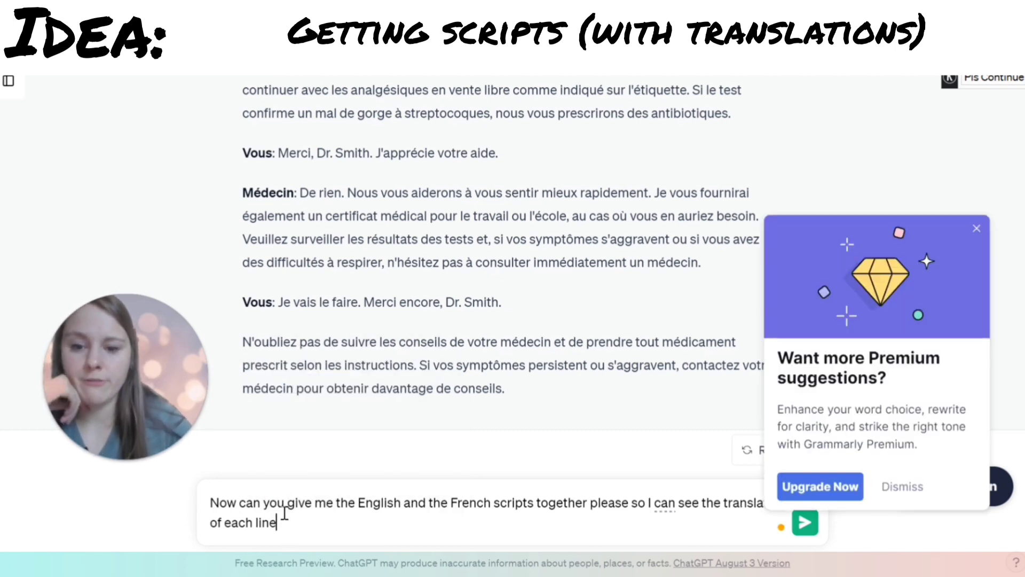
key(Return)
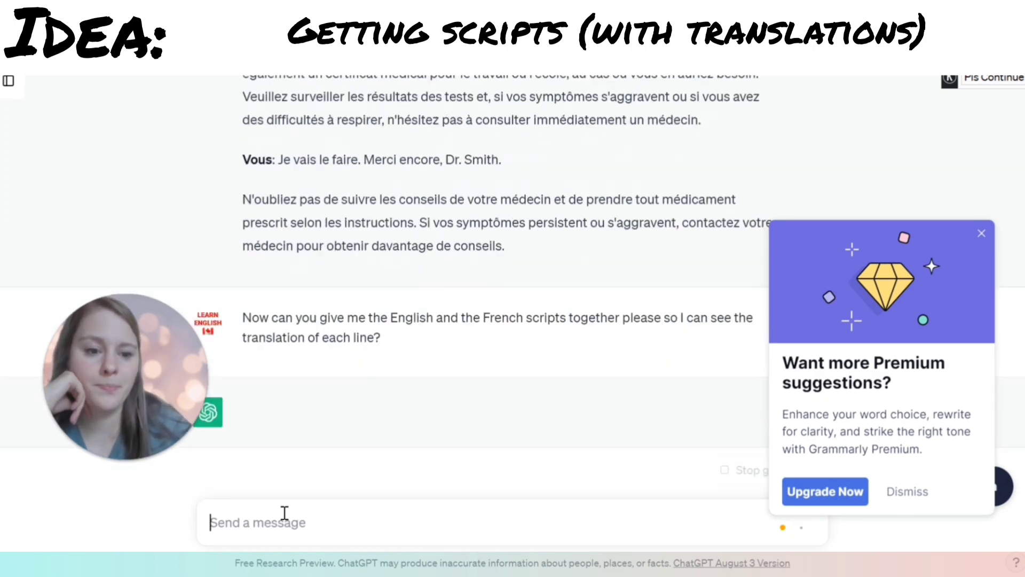
Dismiss the Grammarly Premium offer and read through the doctor's visit script in French and English.
click(905, 488)
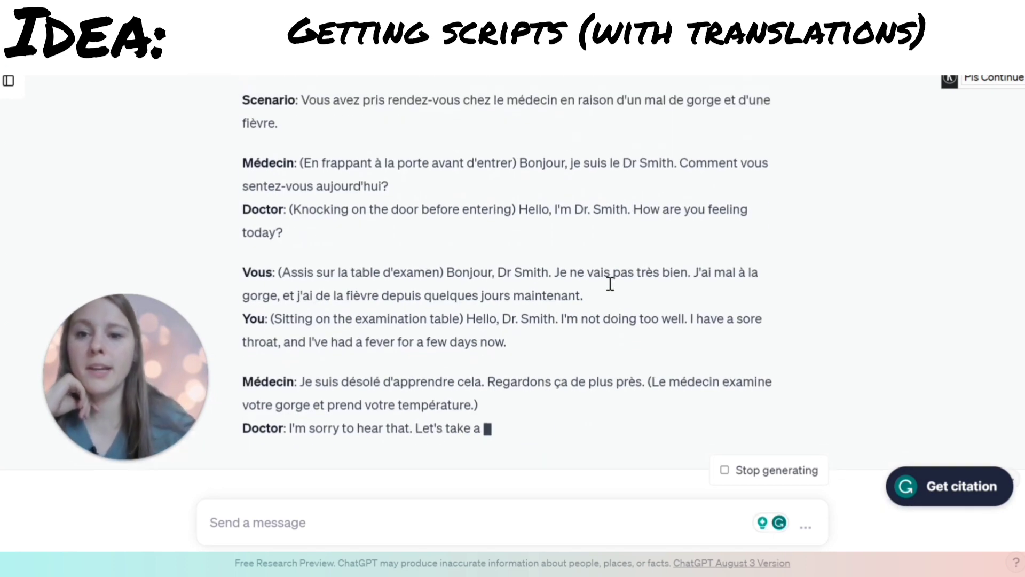
scroll(612, 283, up, 2)
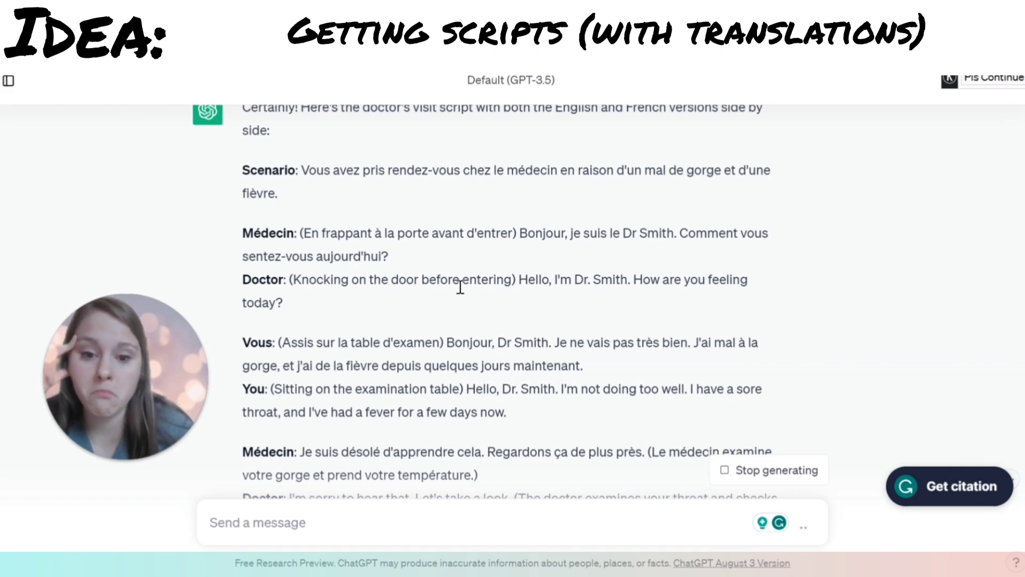
scroll(461, 288, down, 15)
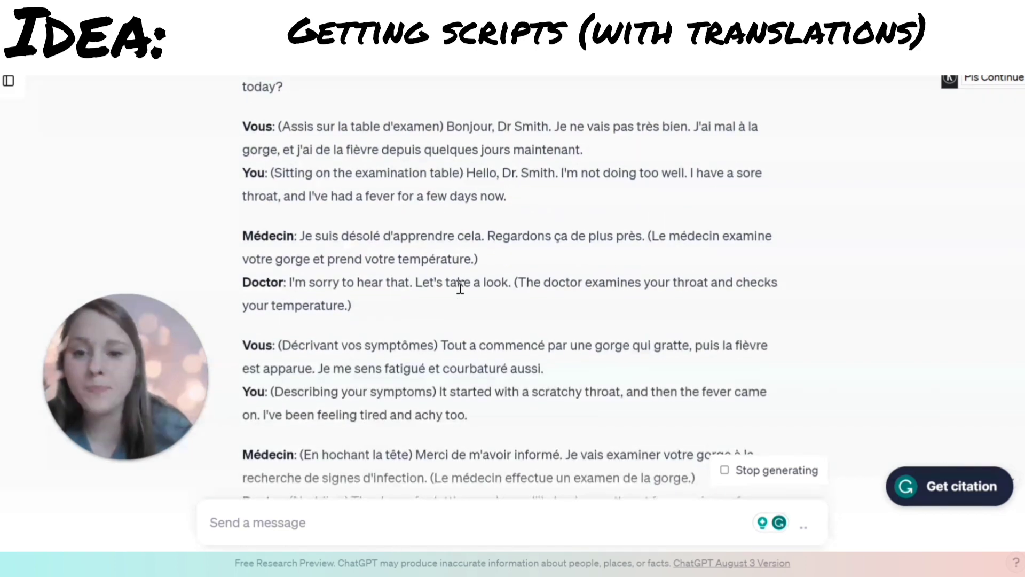
scroll(460, 287, down, 4)
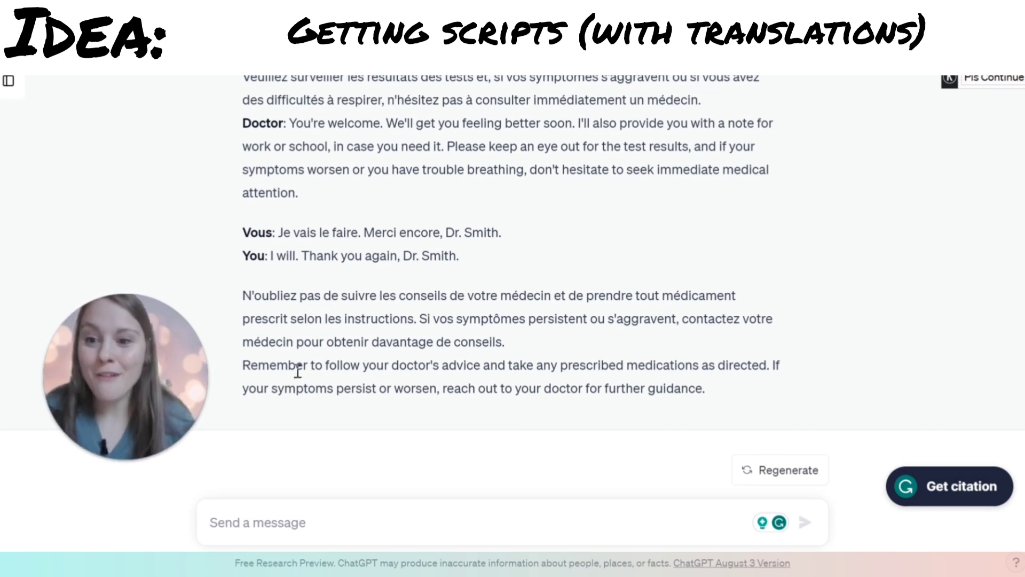
Start a new message with "Can you give me the top 10 slang words that are".
click(280, 517)
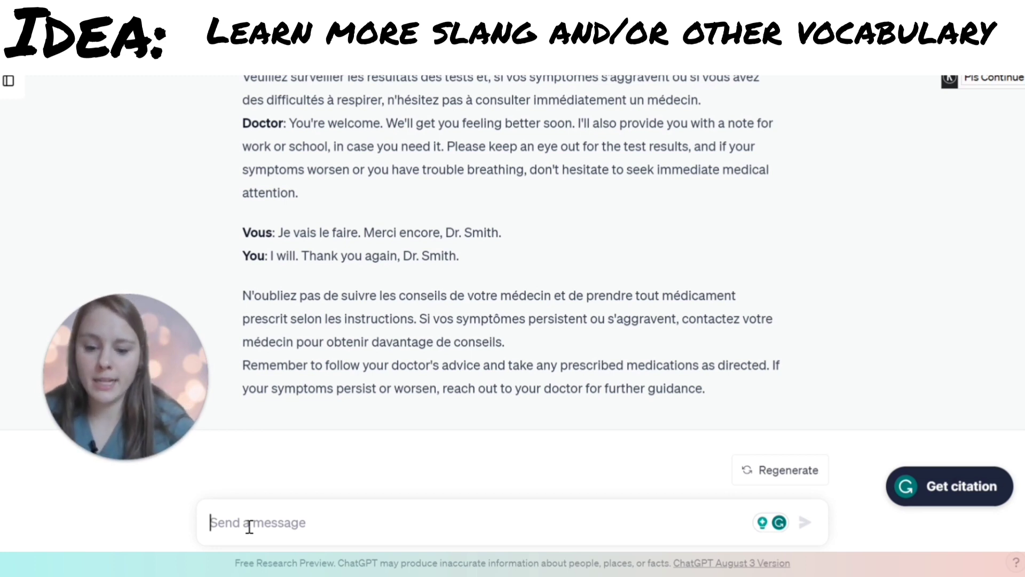
text(Can you give m)
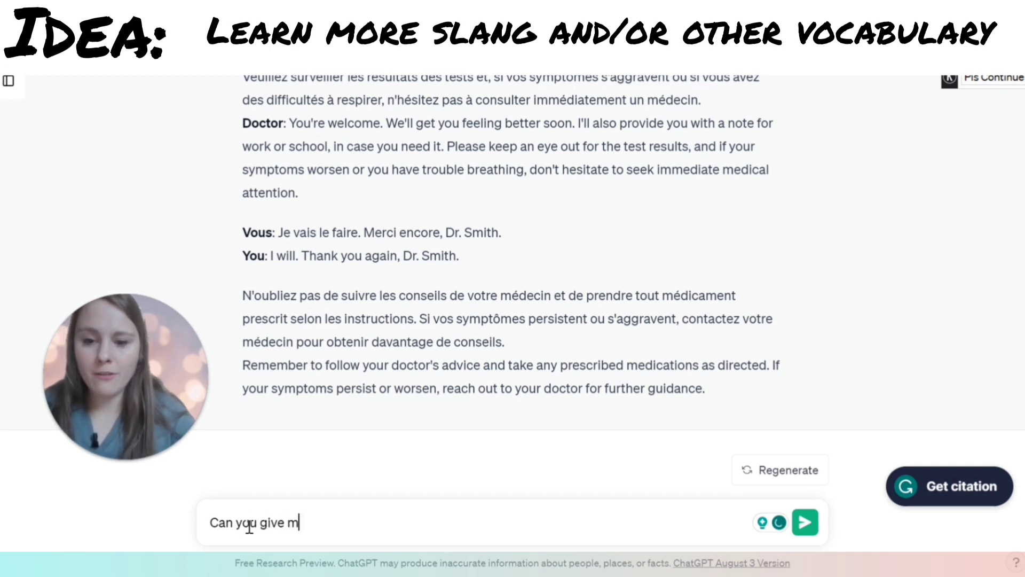
text(e the top 10 )
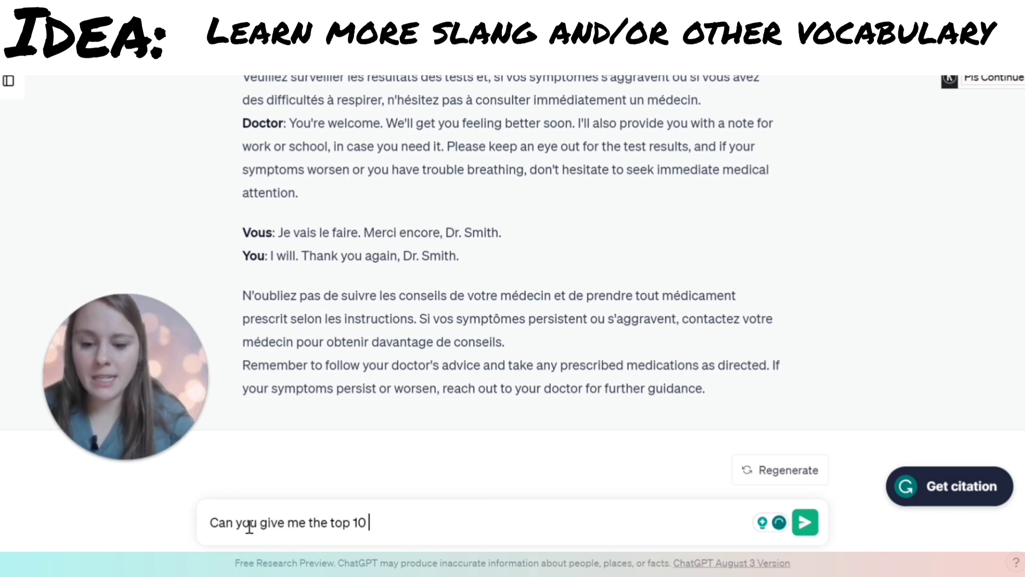
text(slang wor)
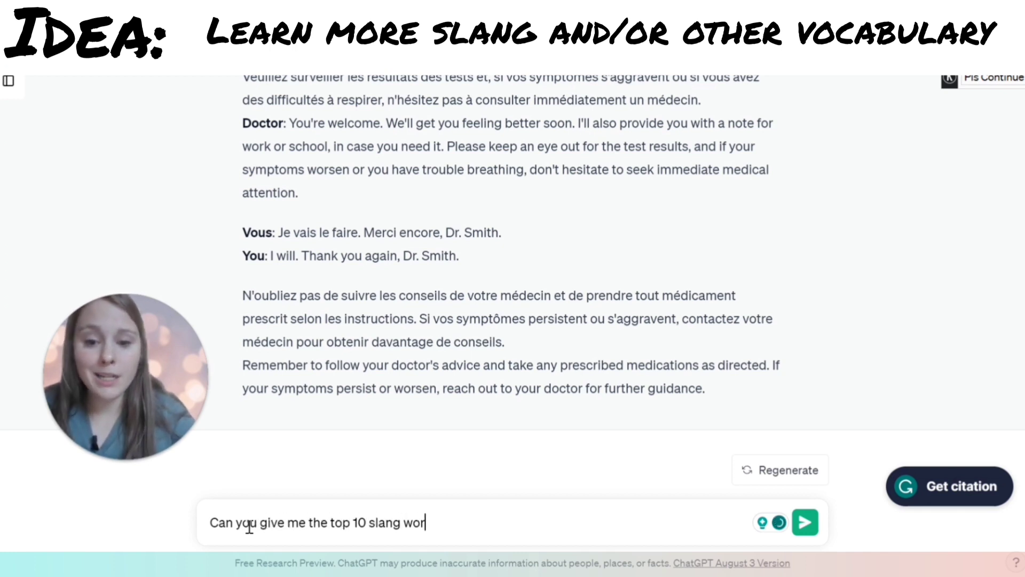
text(ds that are )
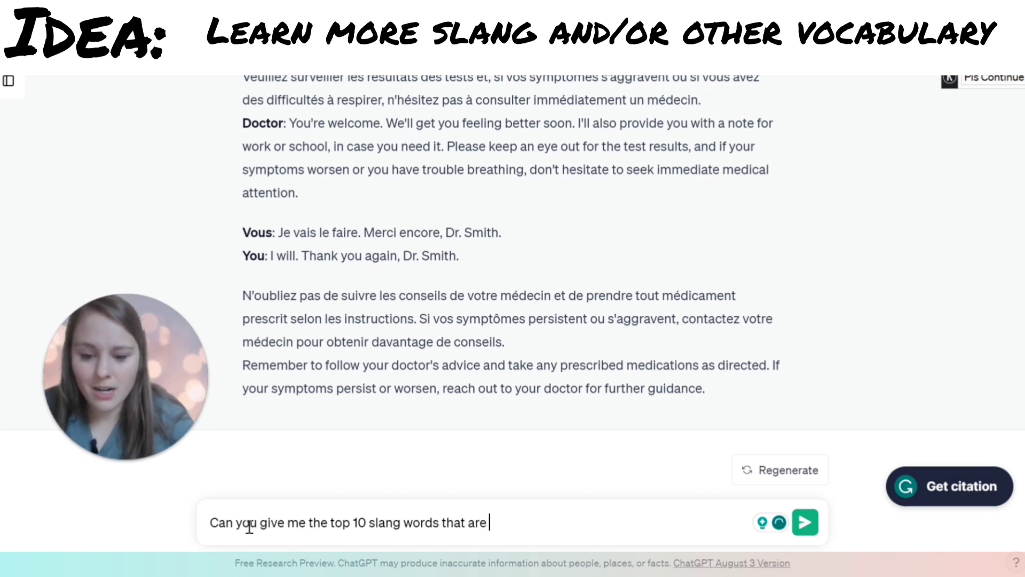
Finish the slang question with "common in the United States in 2023?" and send it.
text(common in C)
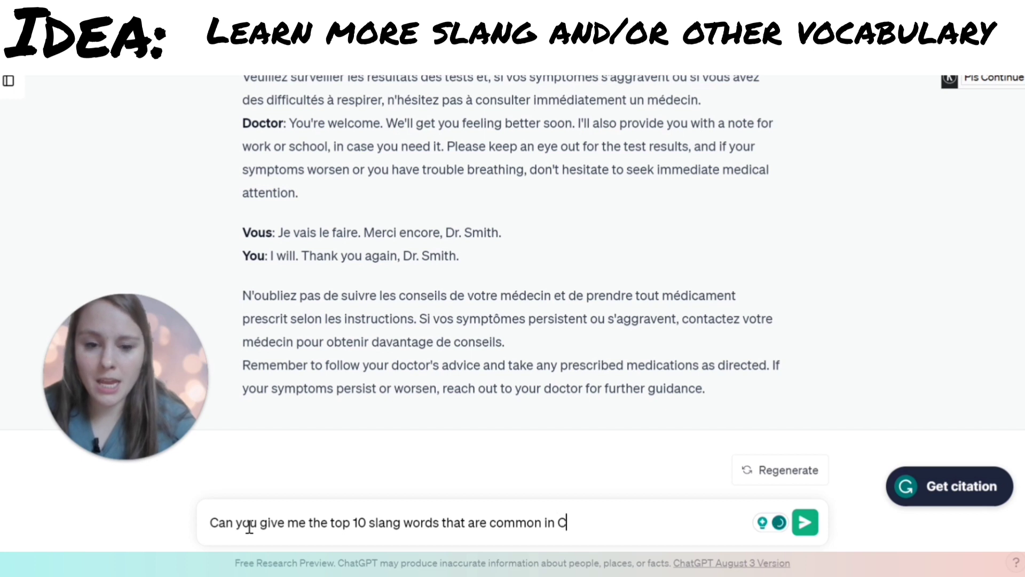
text(nada)
key(BackSpace)
key(BackSpace)
key(BackSpace)
key(BackSpace)
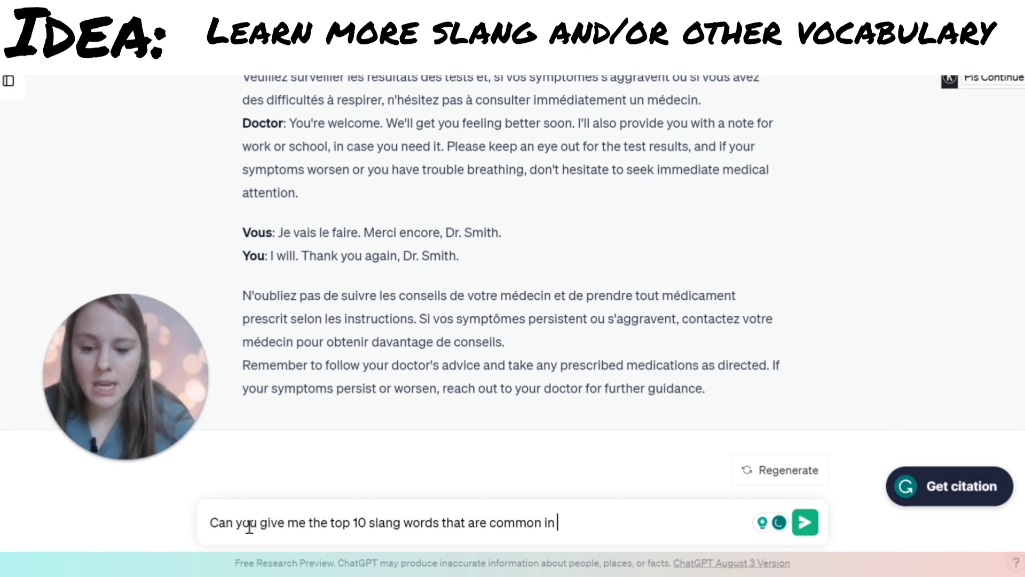
text(the Unit)
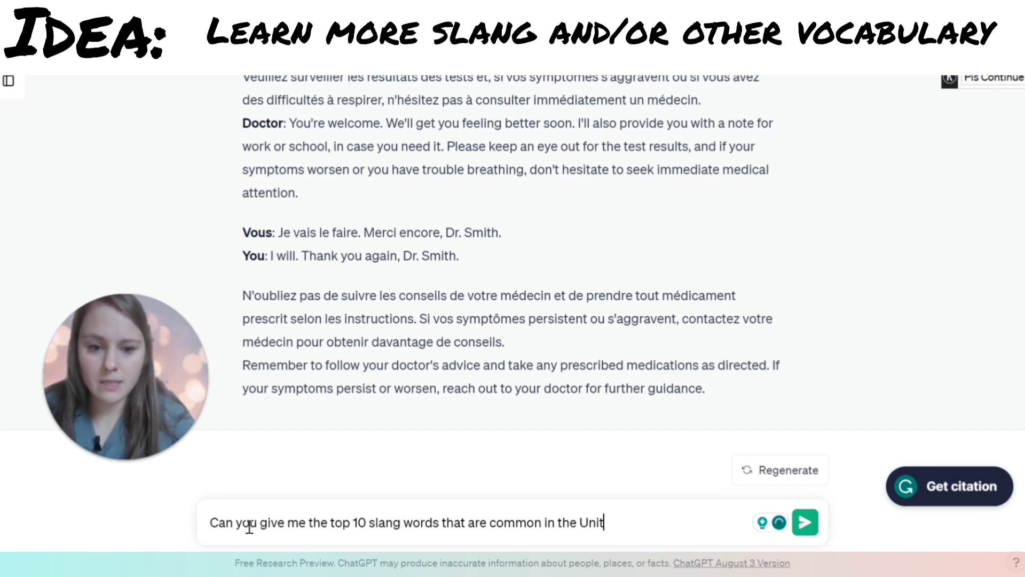
text(ed States in 2023?)
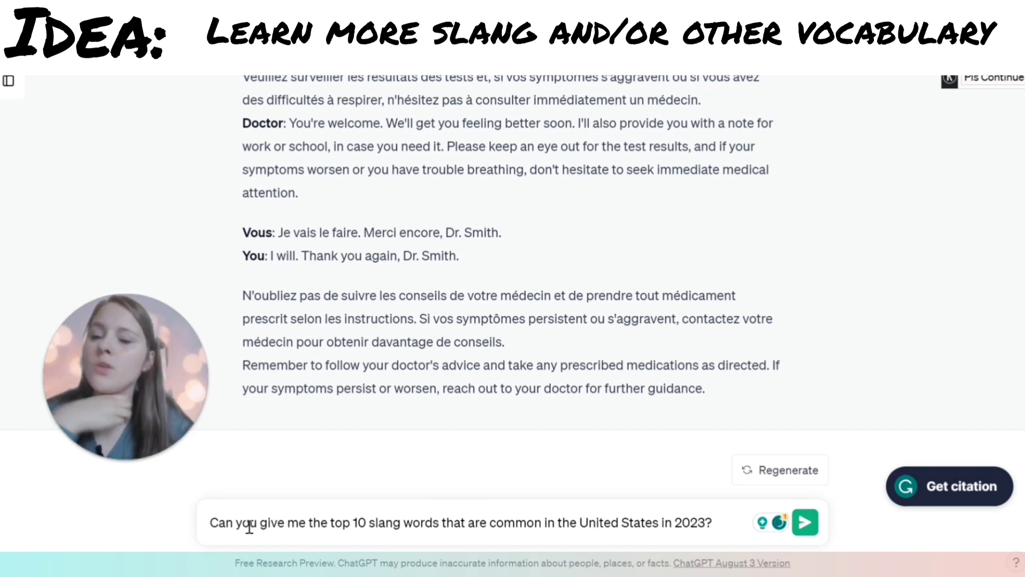
key(Return)
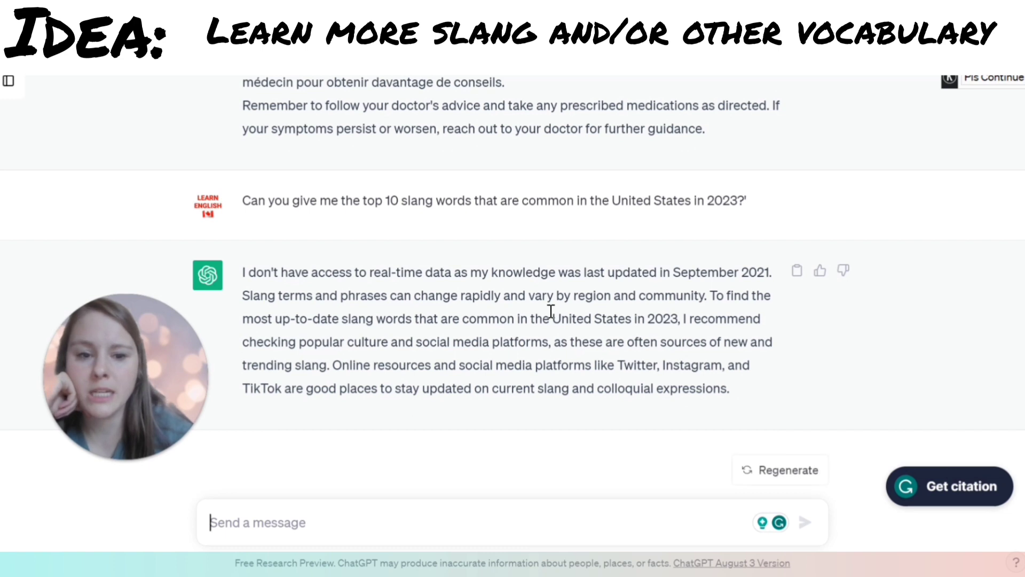
Start a new message with "Can you give me the top 10 slang words".
text(Can you)
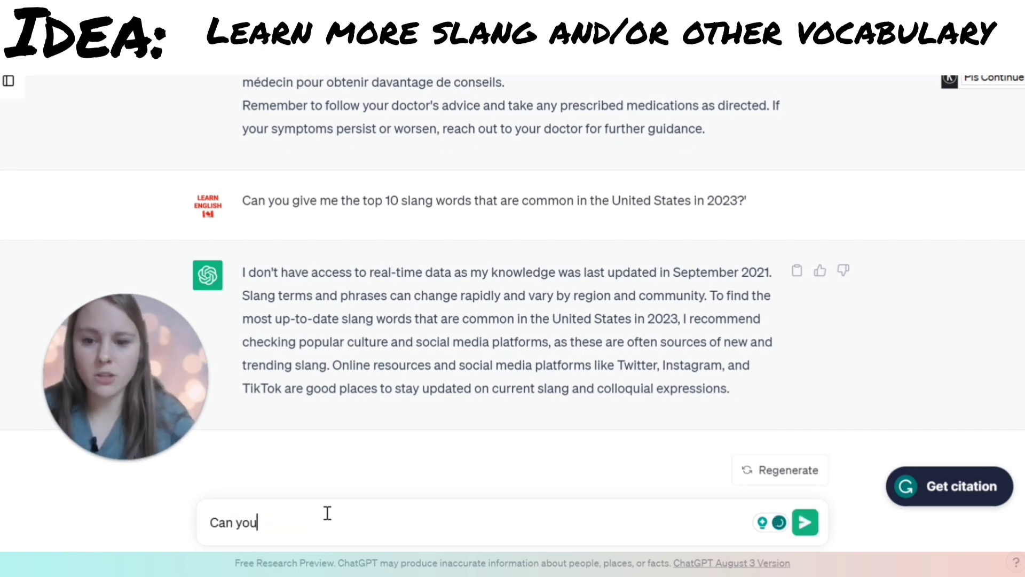
text( give me the)
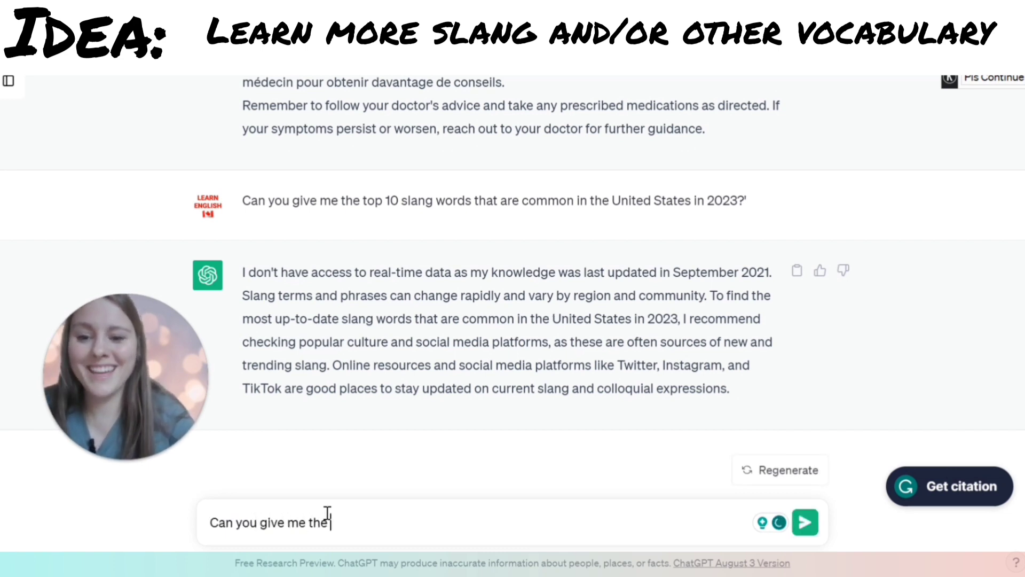
text( top )
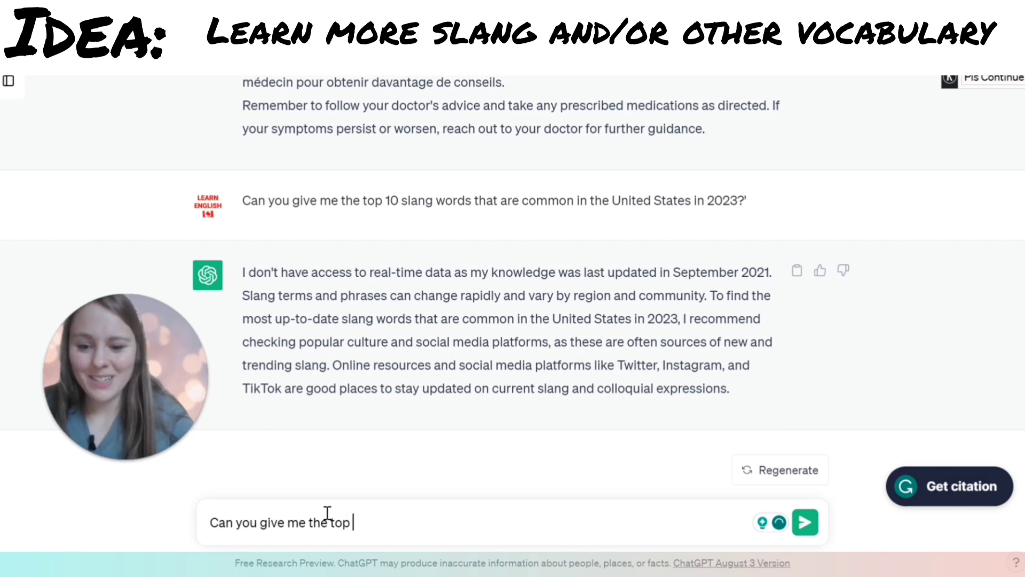
text(10 slang wored)
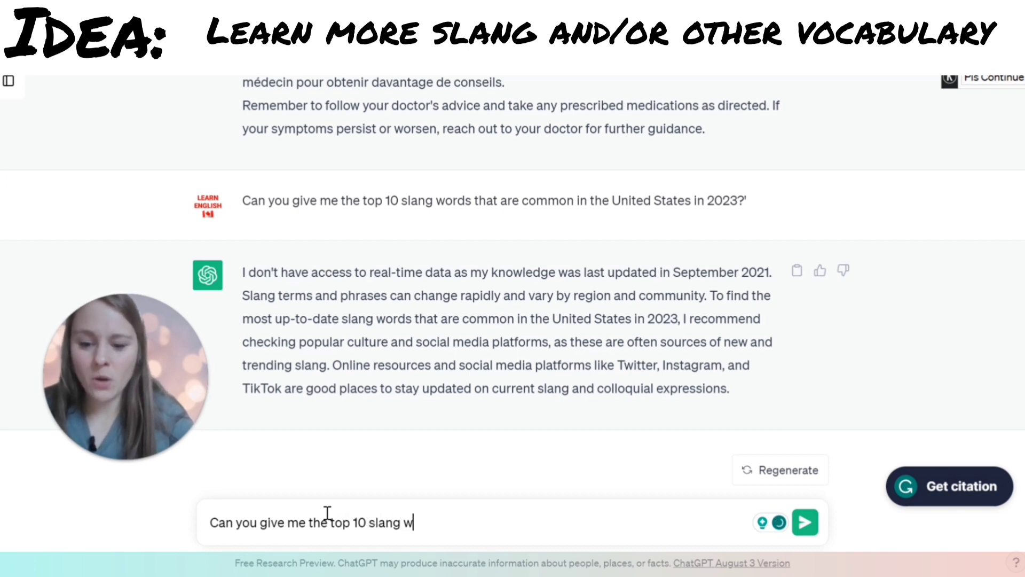
key(BackSpace)
key(BackSpace)
text(ds)
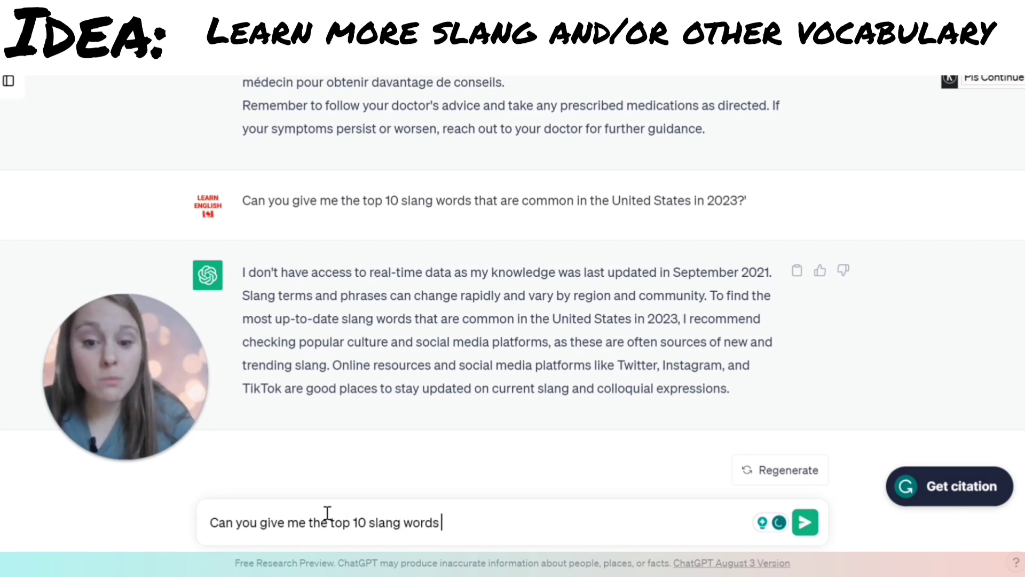
Finish the slang request with "IN POINT FORM with the definition and 2 examples of each?" and send it.
text( IN P)
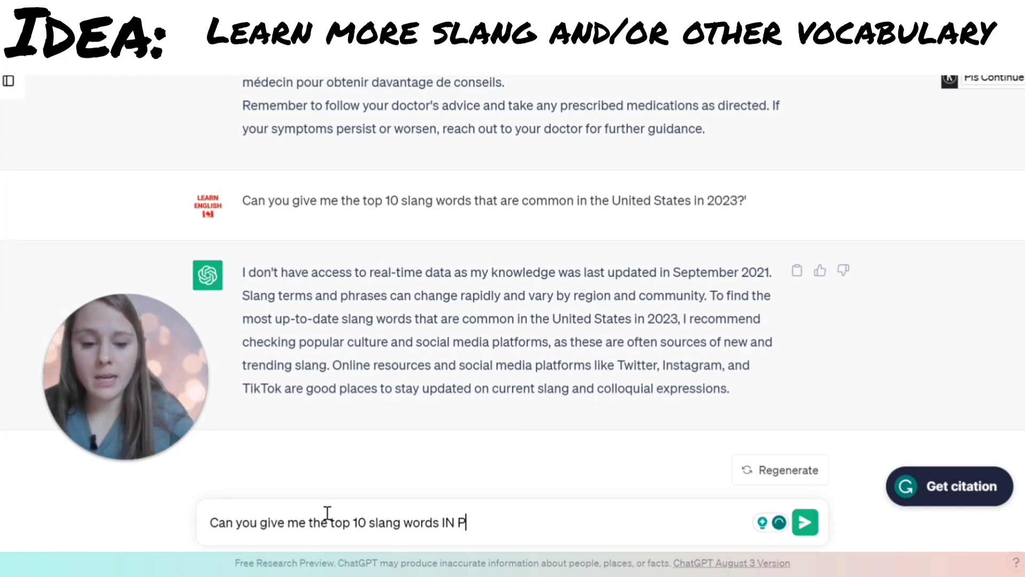
text(OINT )
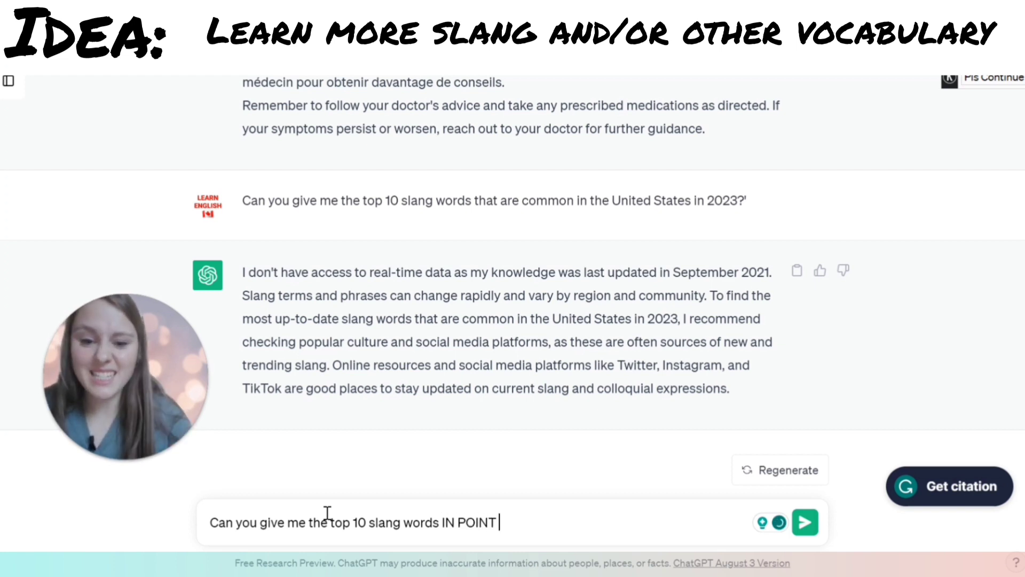
text(FORM with the )
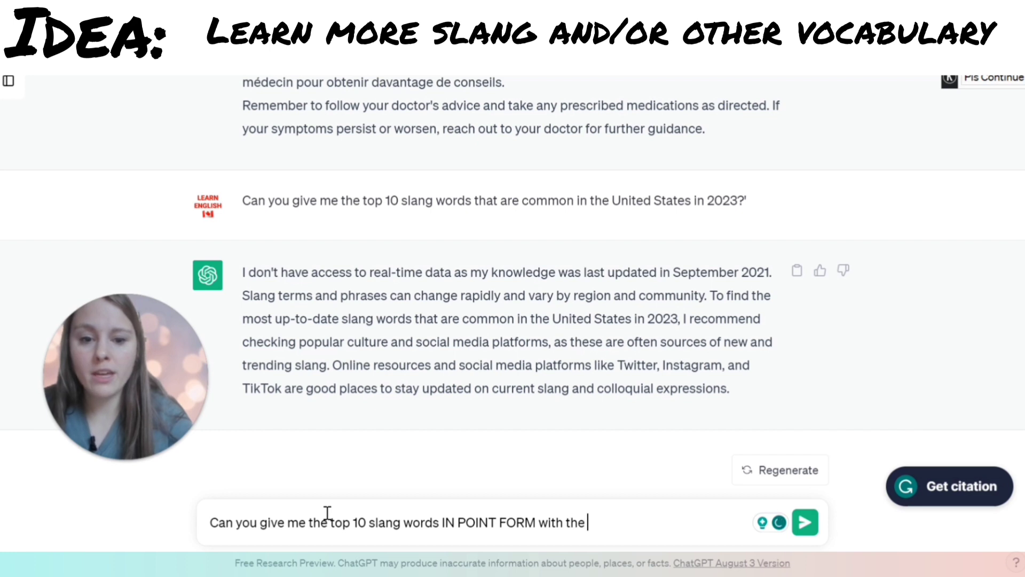
text(definiti)
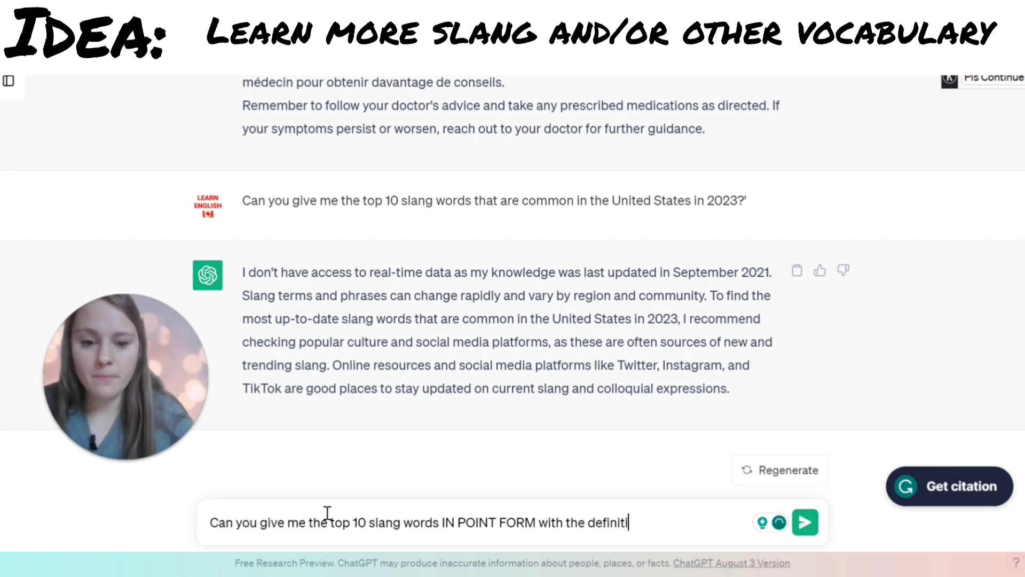
text(on and 2 exam)
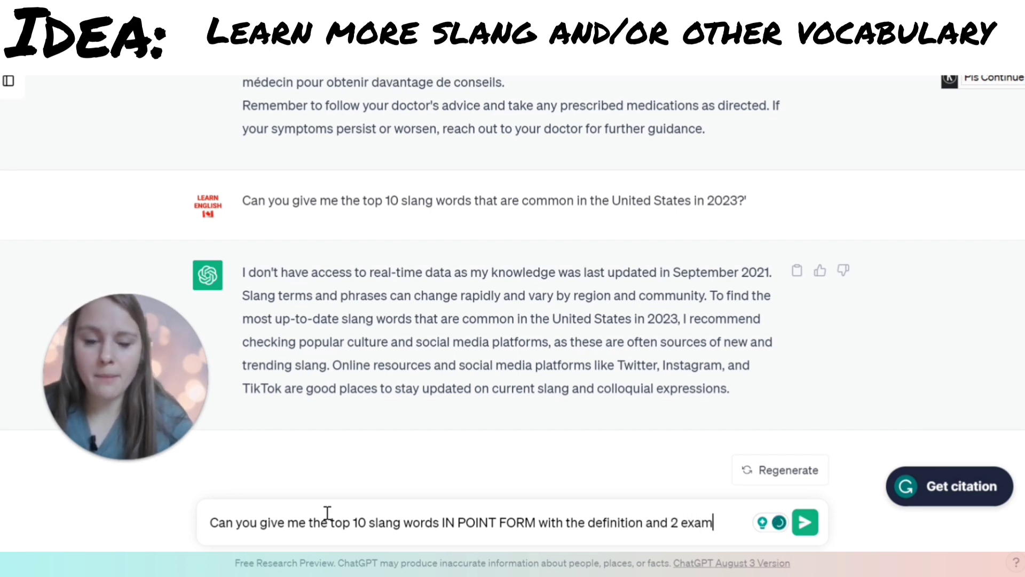
text(ples of each)
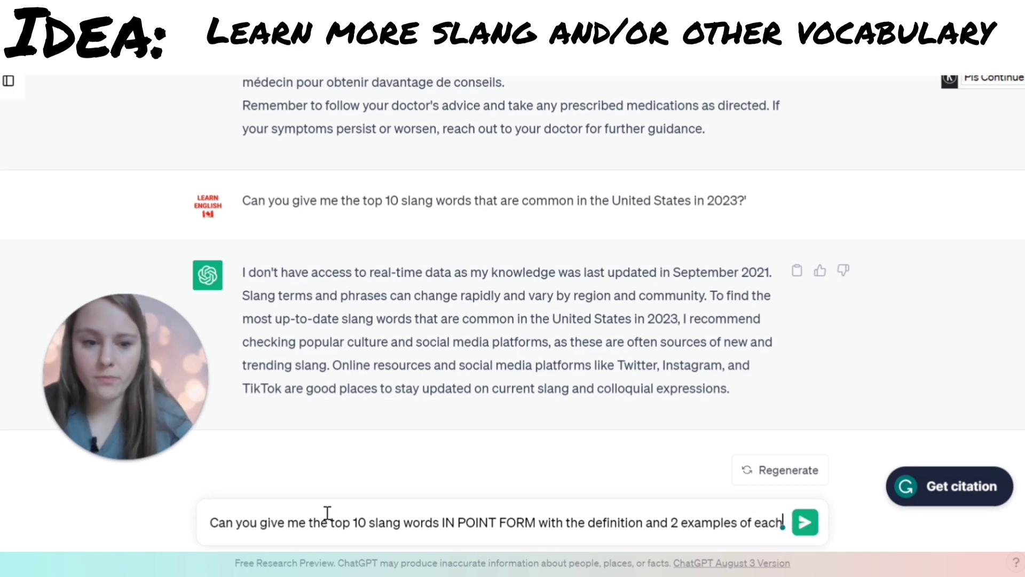
text(?)
key(Return)
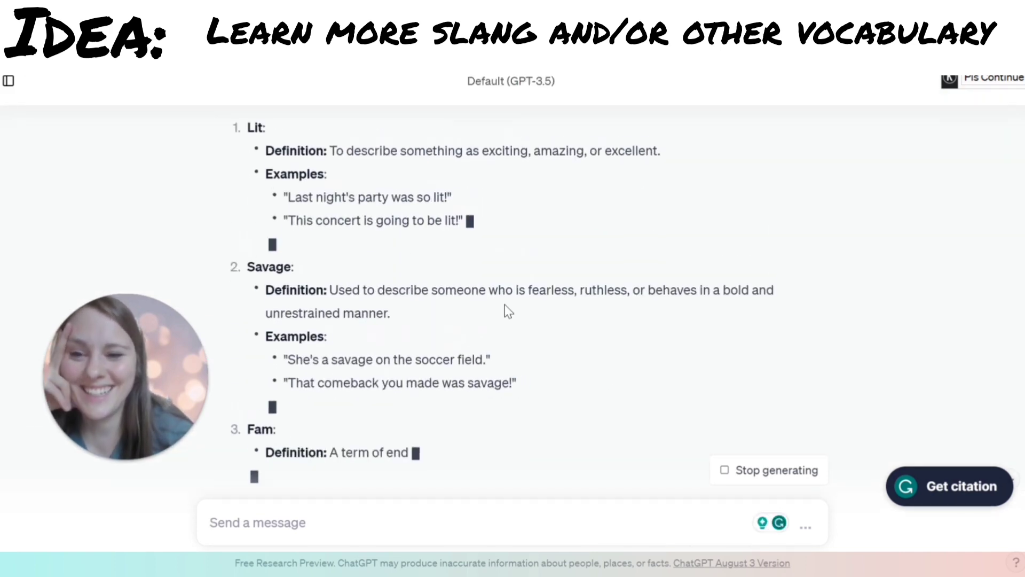
Read through the list of slang words with their definitions and examples, highlighting the "Flex" entry.
scroll(505, 305, up, 4)
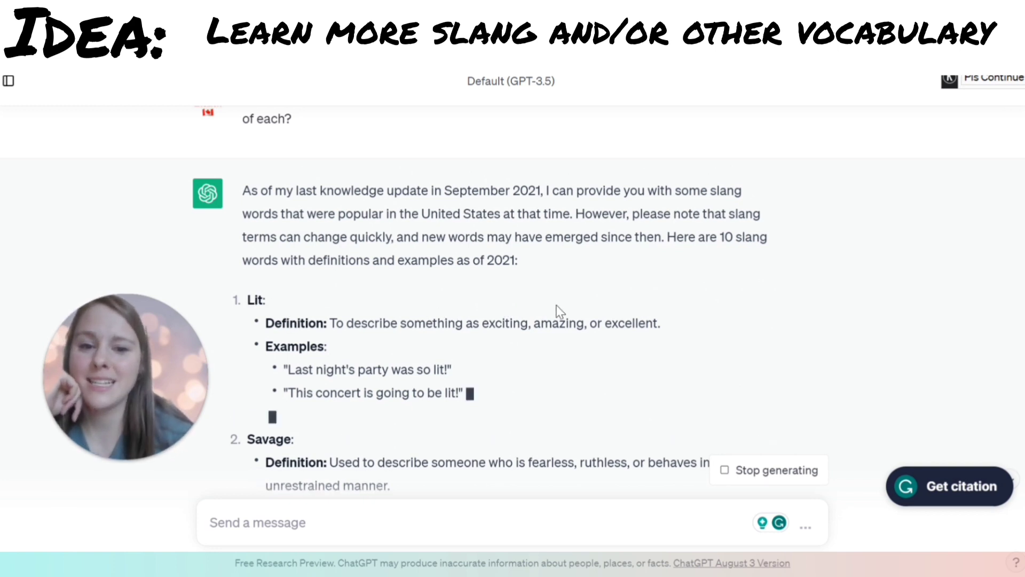
scroll(424, 363, down, 4)
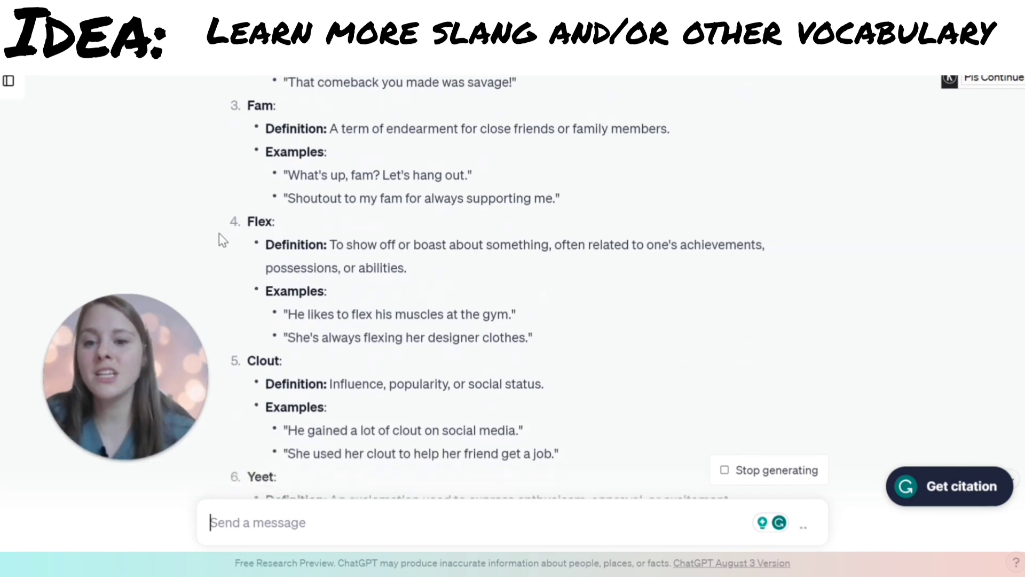
drag(256, 221, 275, 221)
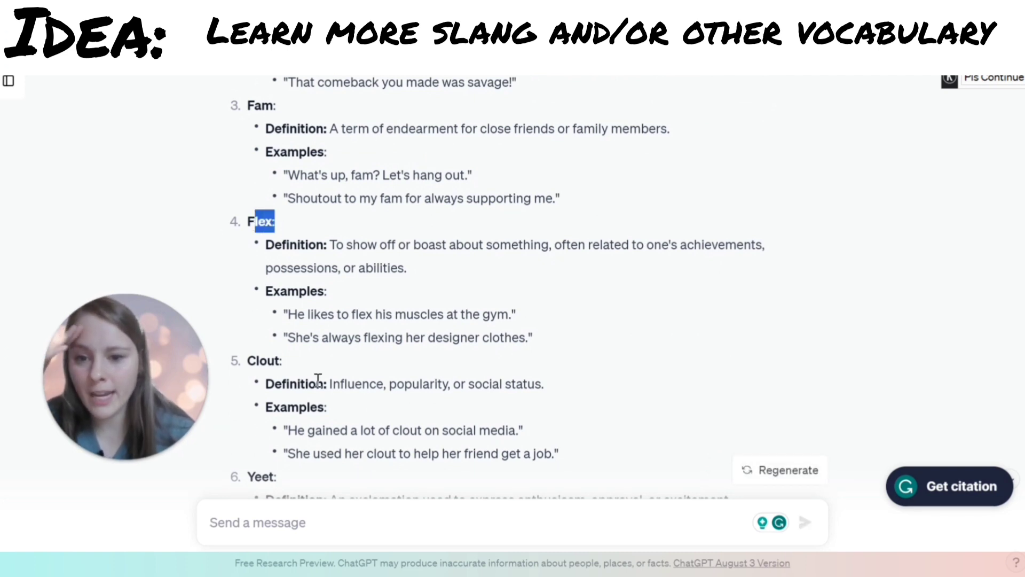
scroll(315, 378, down, 3)
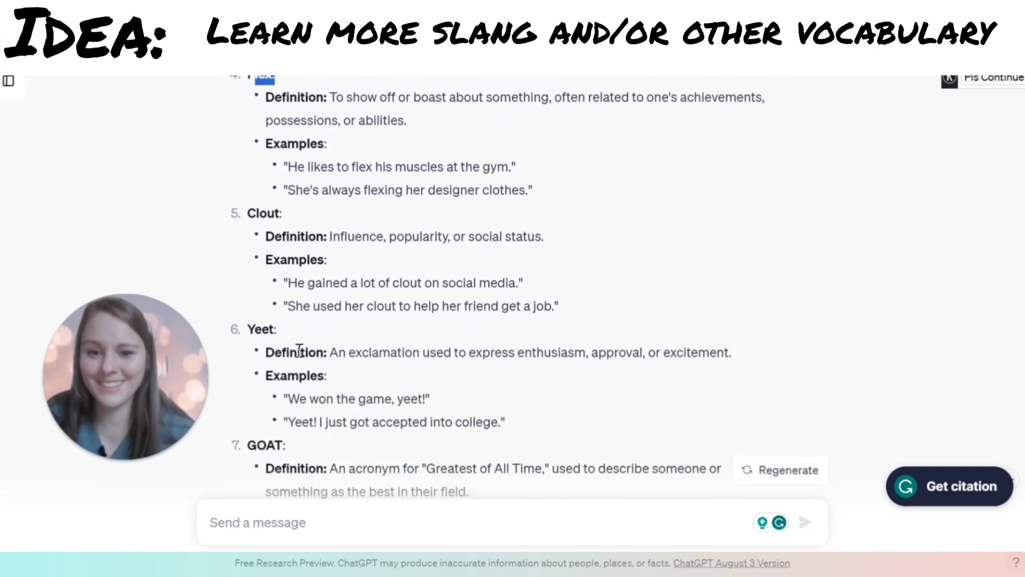
scroll(299, 353, down, 7)
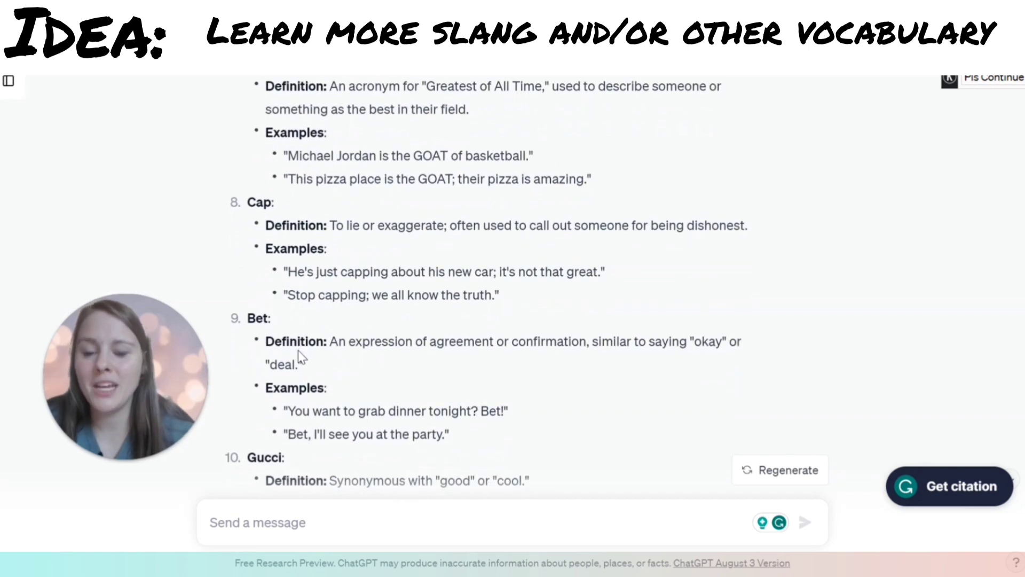
scroll(384, 336, down, 5)
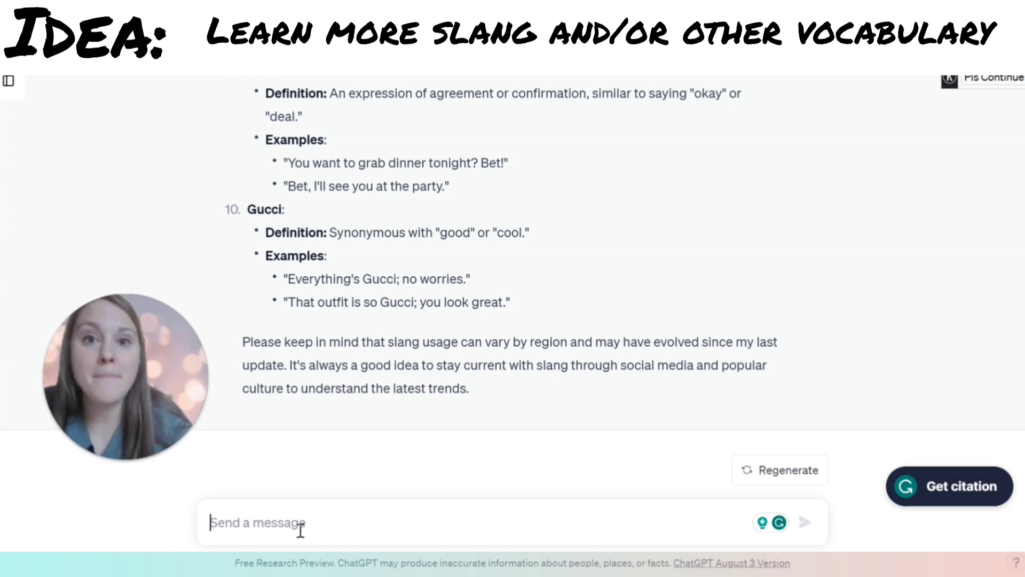
Send the message "Can you give me the top 20 pregnancy vocabulary words".
text(q)
key(BackSpace)
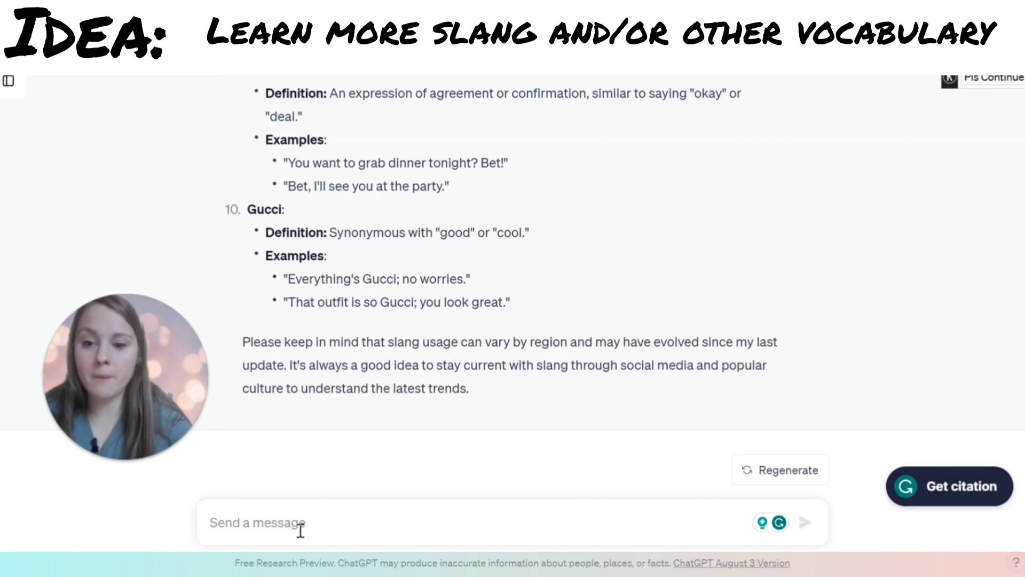
text(Can you gi)
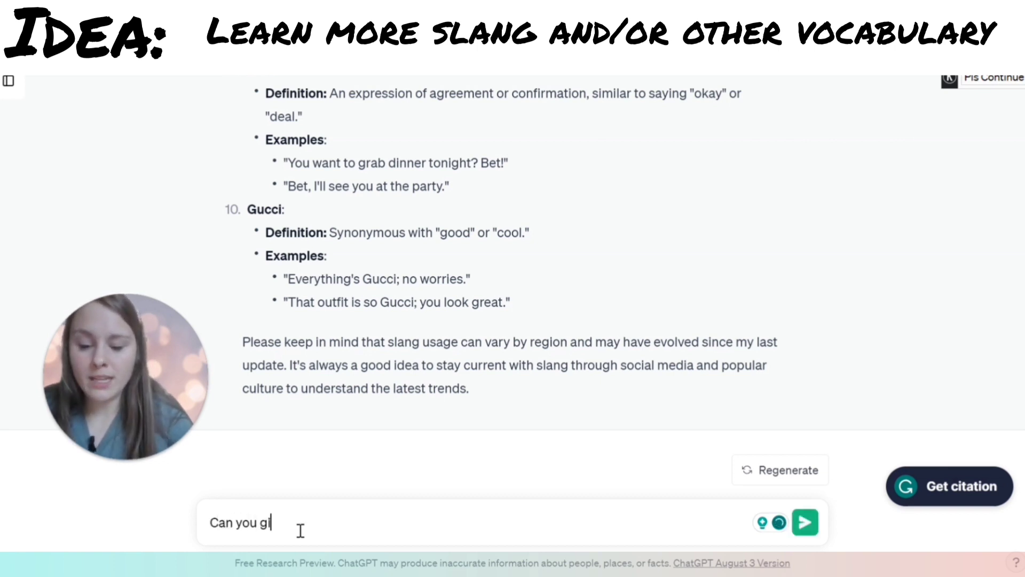
text(ve me the top 2)
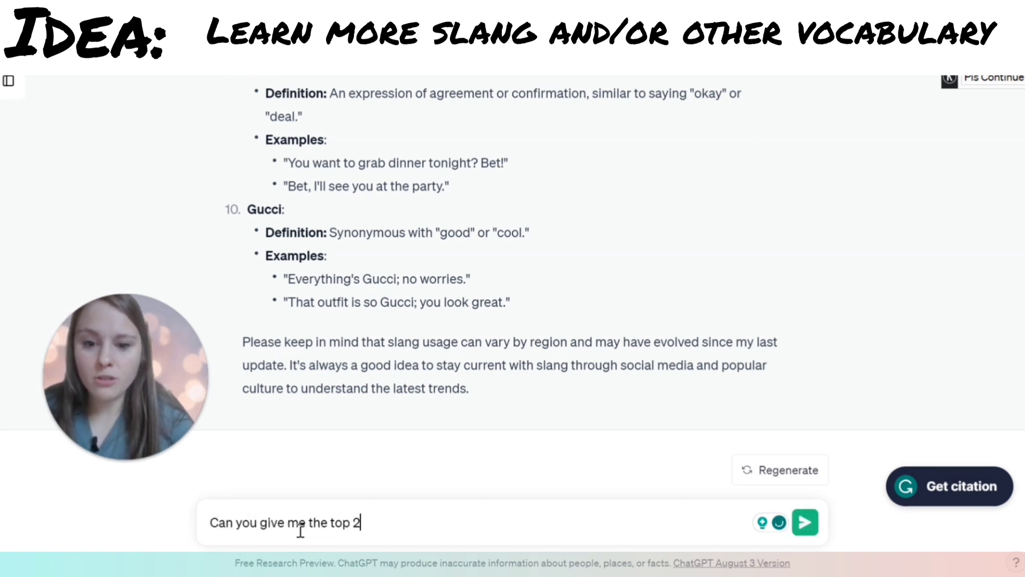
text(0 preg)
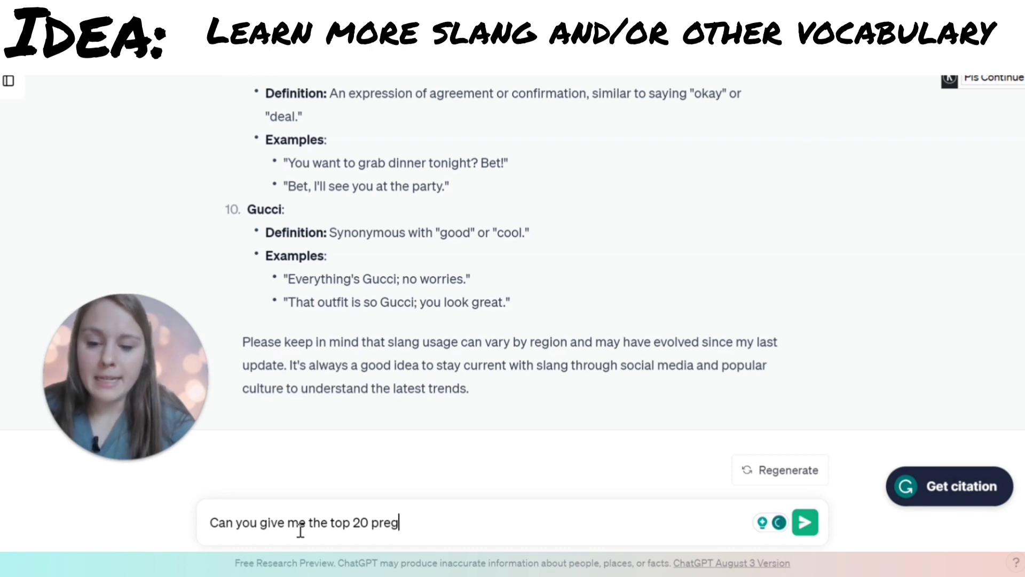
text(nancy v)
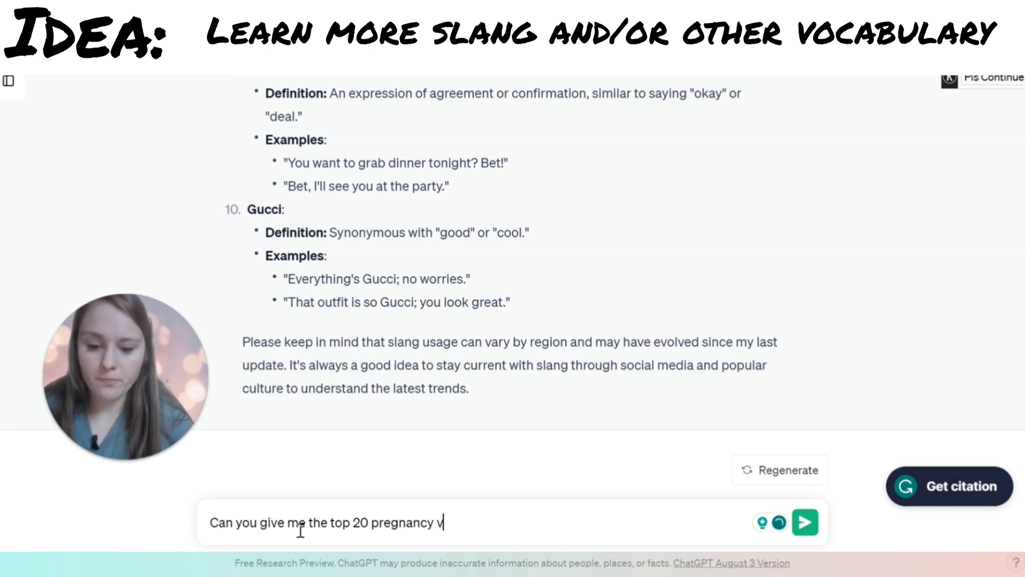
text(oca)
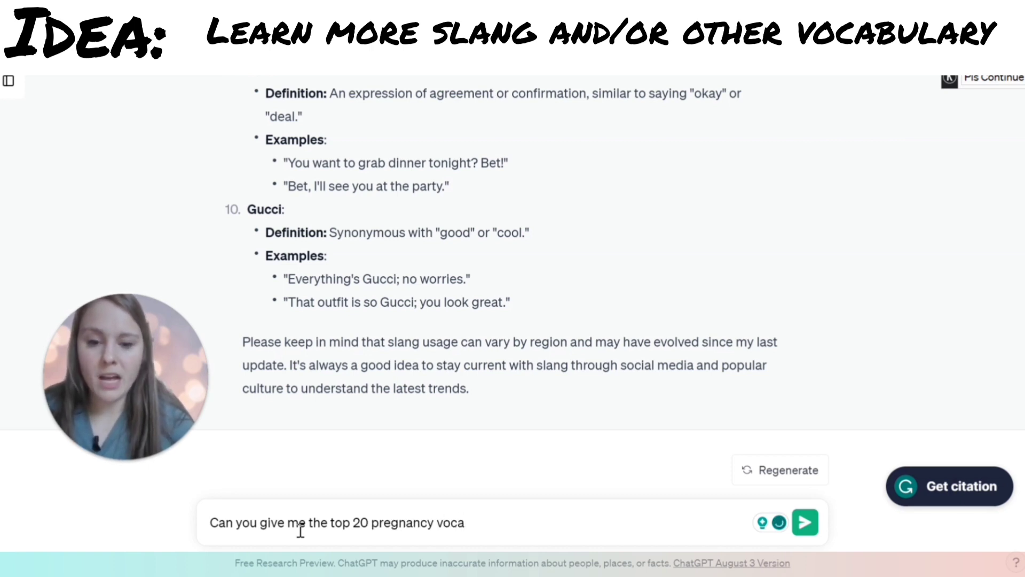
text(bulary words)
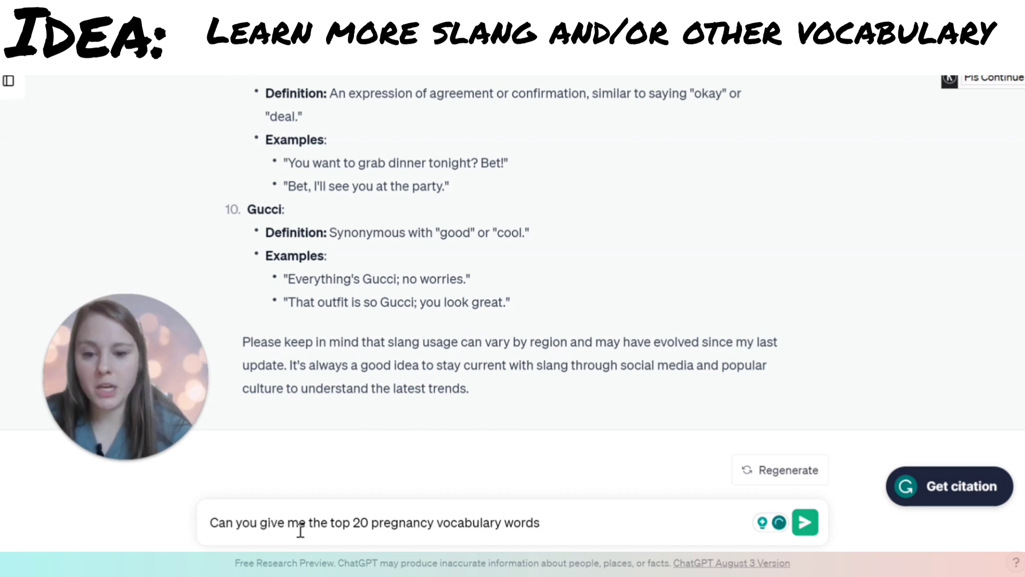
key(Return)
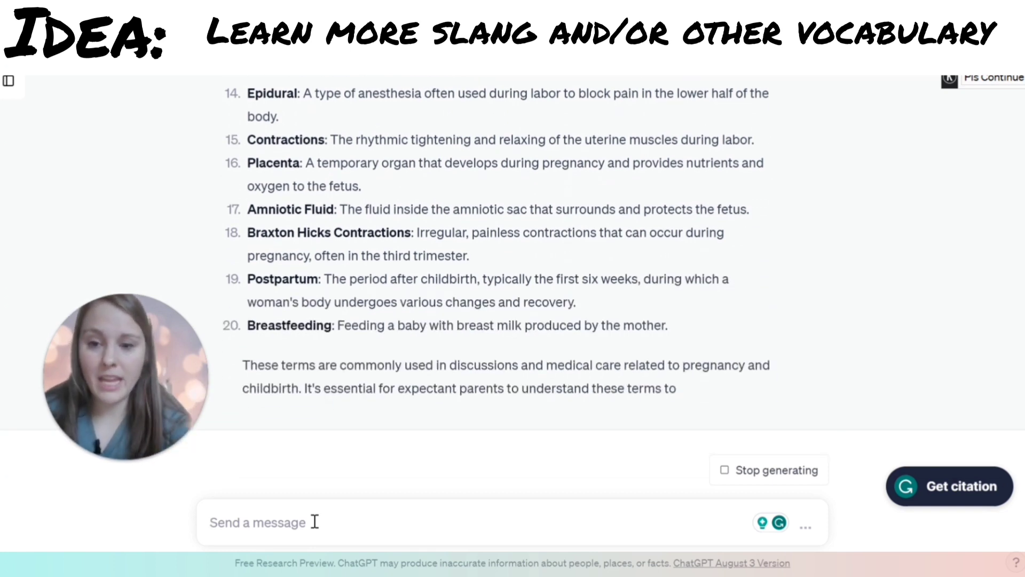
Ask for additional pregnancy vocabulary by sending "give me 5 more".
text(give me)
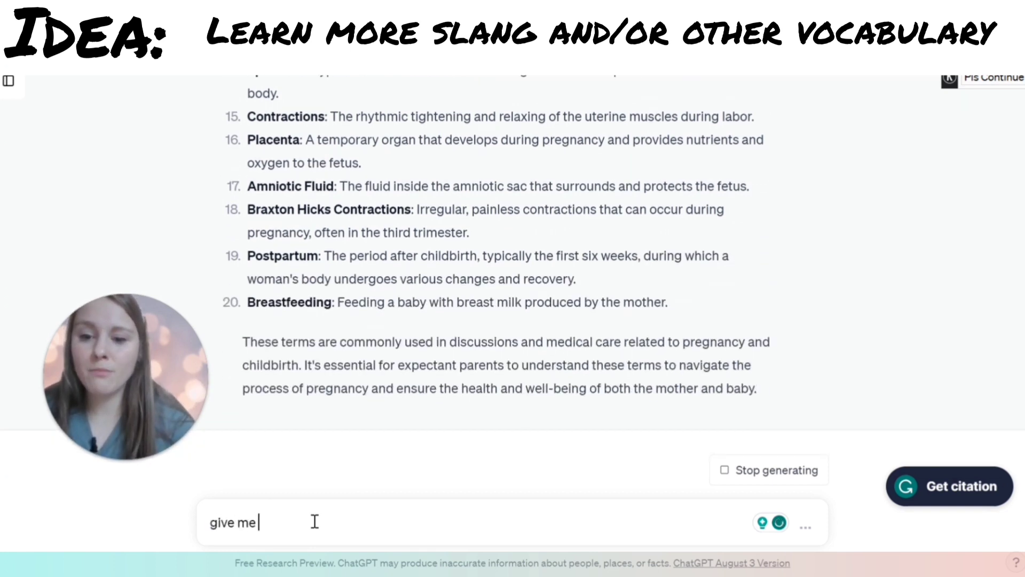
text( 5 more)
key(Return)
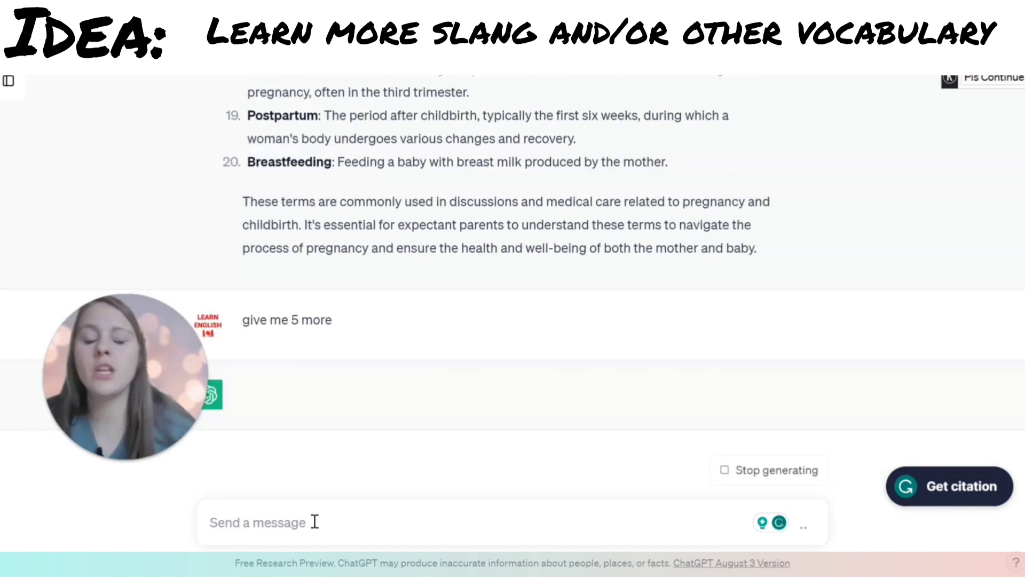
Send the message "Can you give me a translation in Spanish of these 5 words".
text(Can)
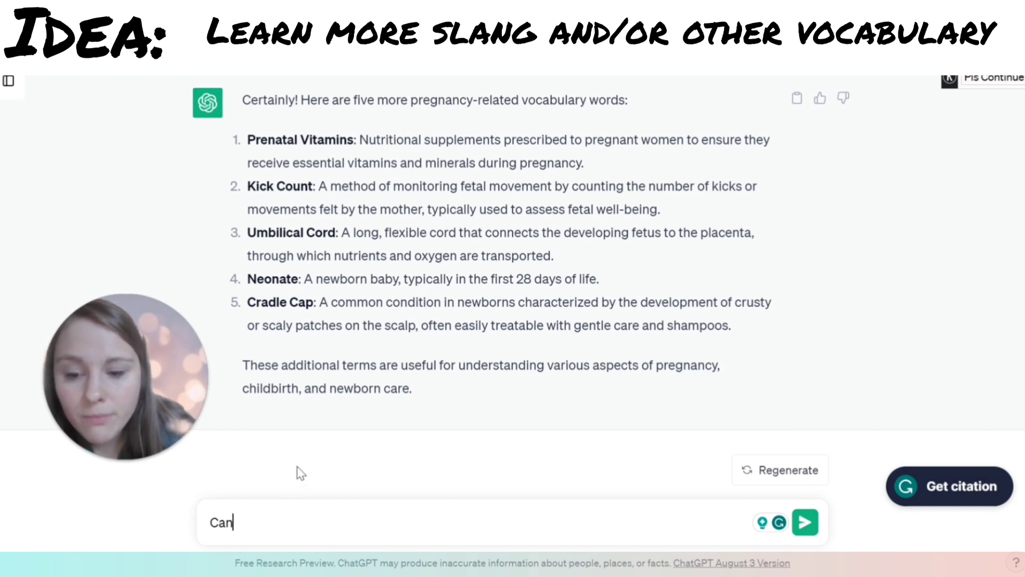
text(you give me a)
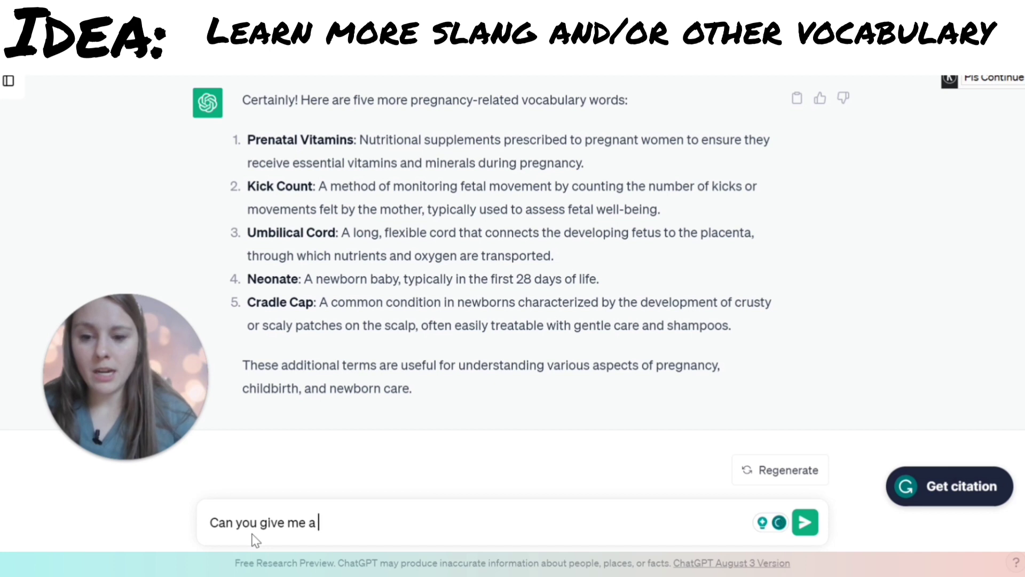
text( translate)
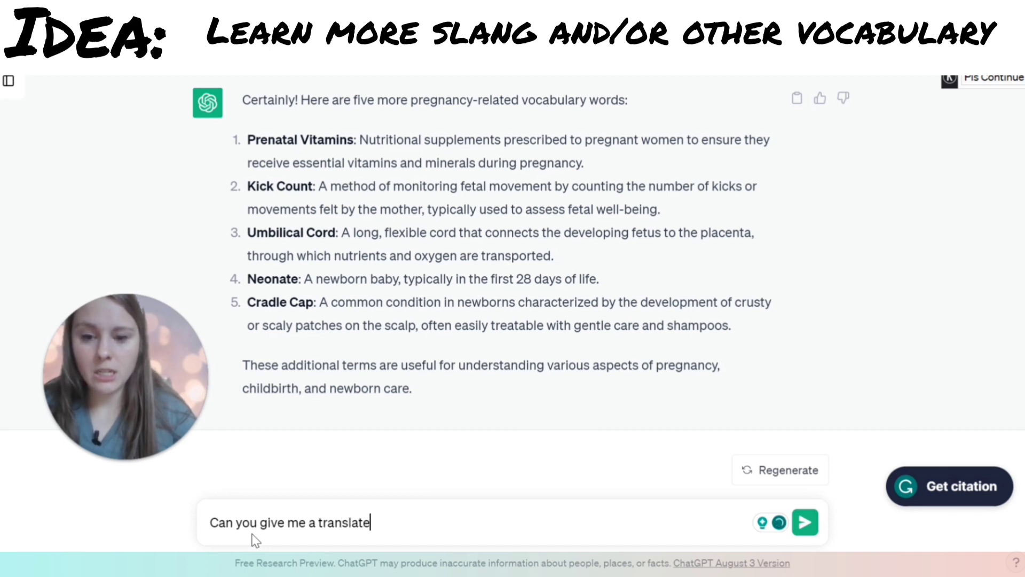
key(BackSpace)
text(ion in )
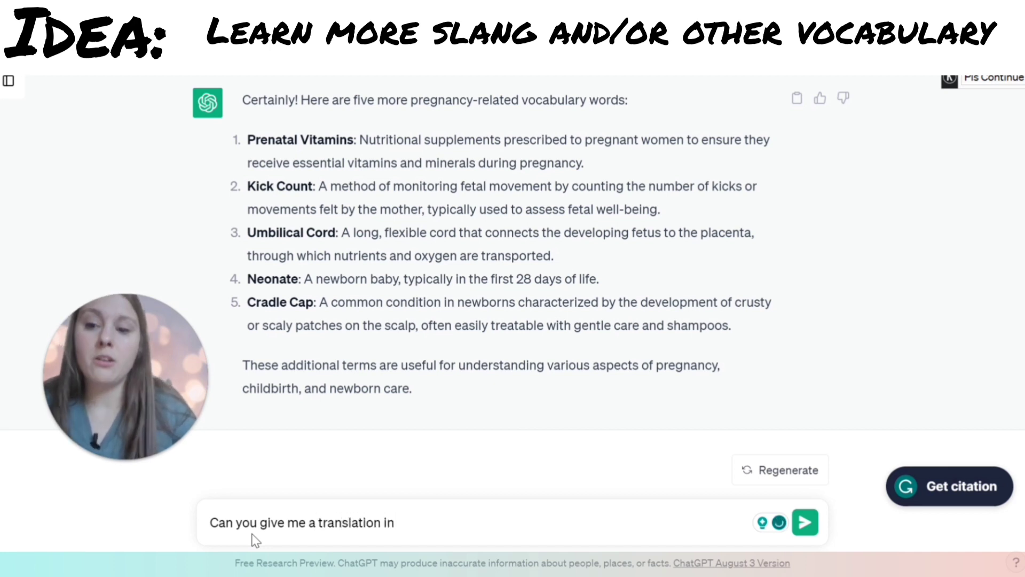
text(Spanish )
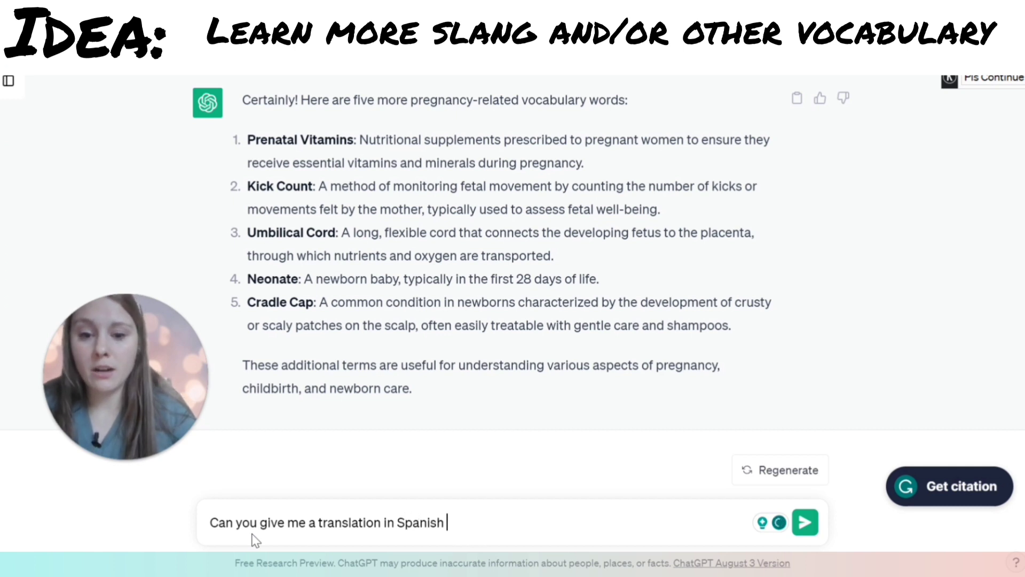
text(of these )
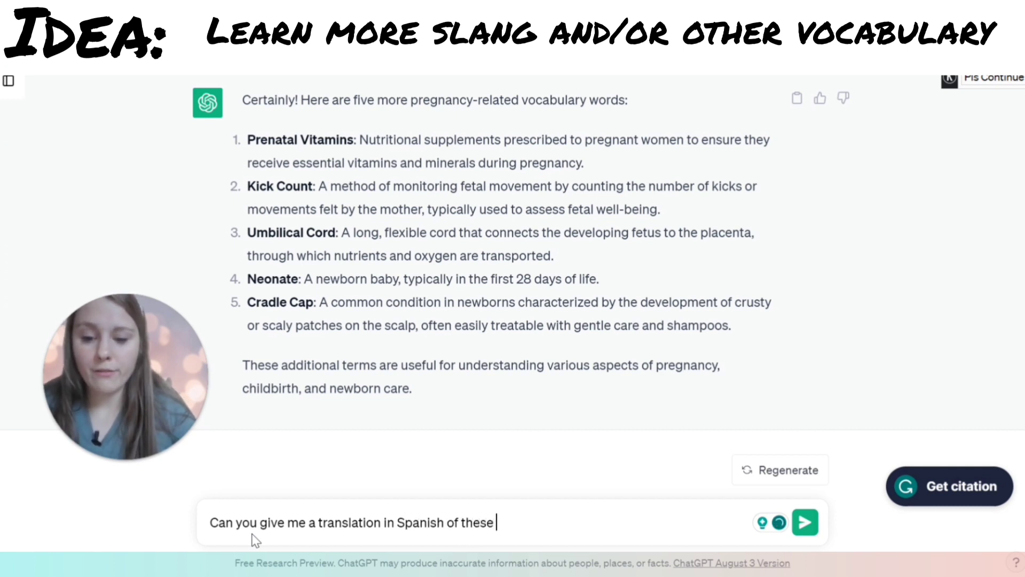
text(5 words)
key(Return)
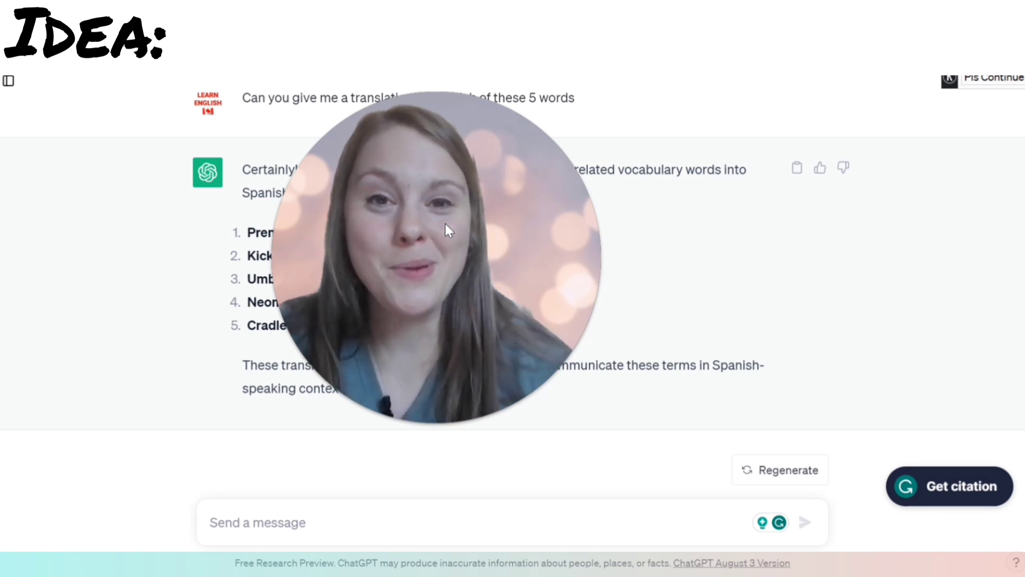
Begin a new message with "I need to practice my prepositions in English.".
drag(331, 354, 158, 474)
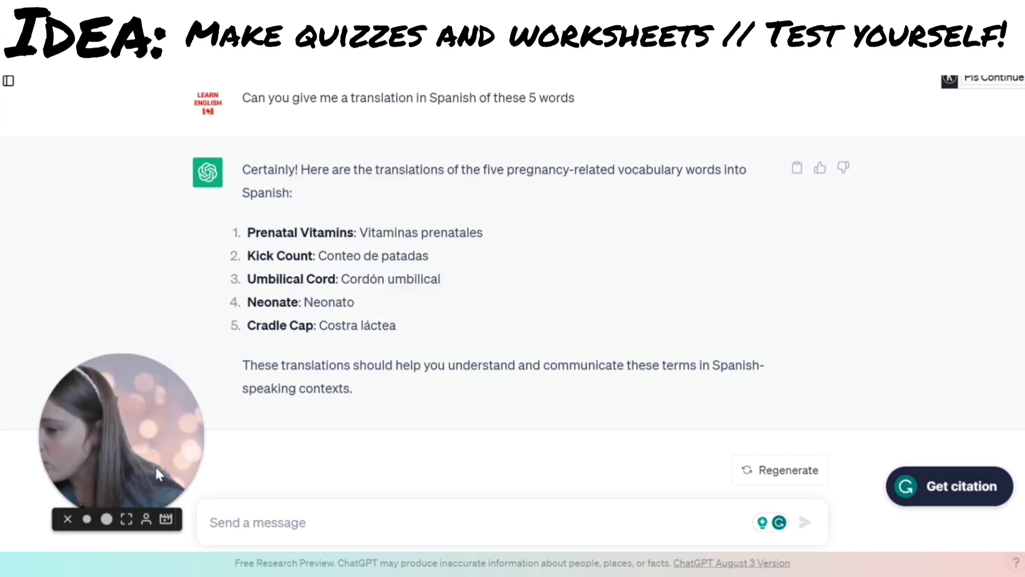
click(315, 527)
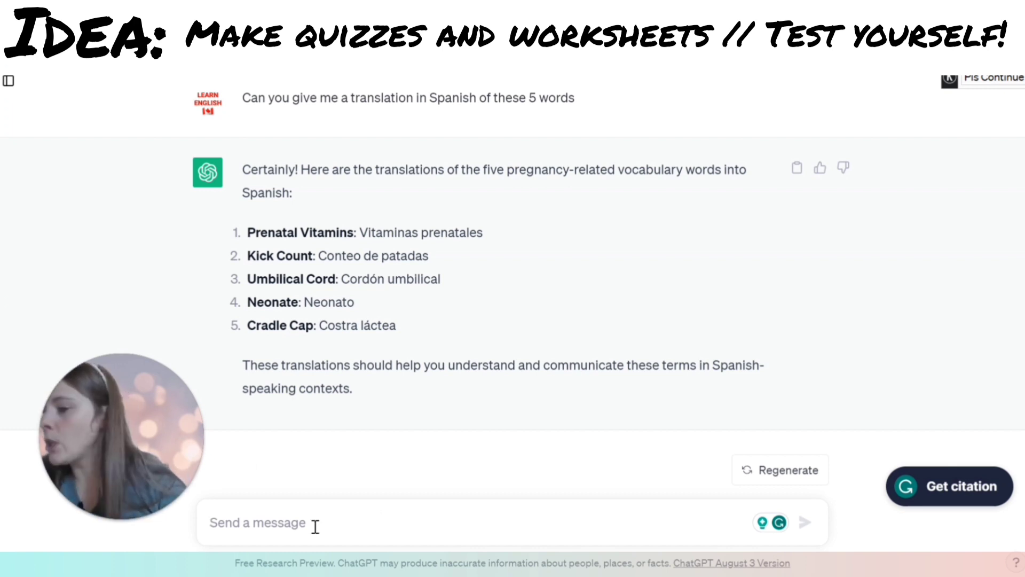
text(I)
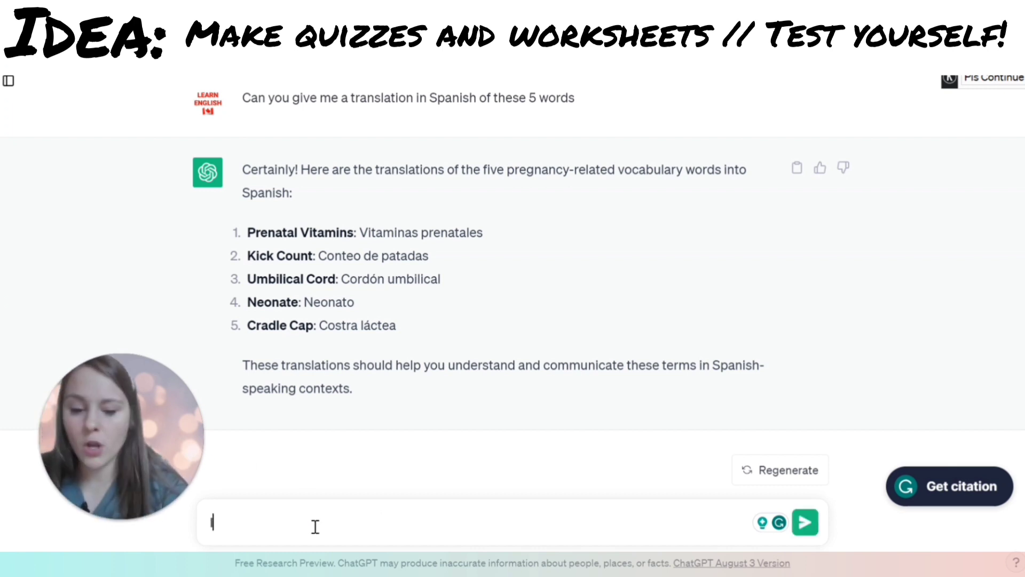
text( need)
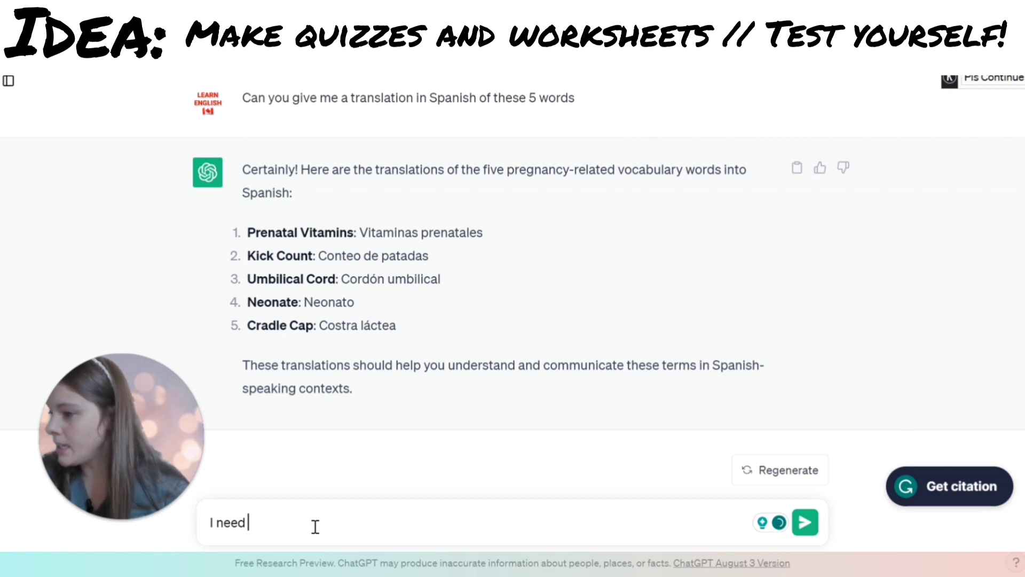
text( to practi)
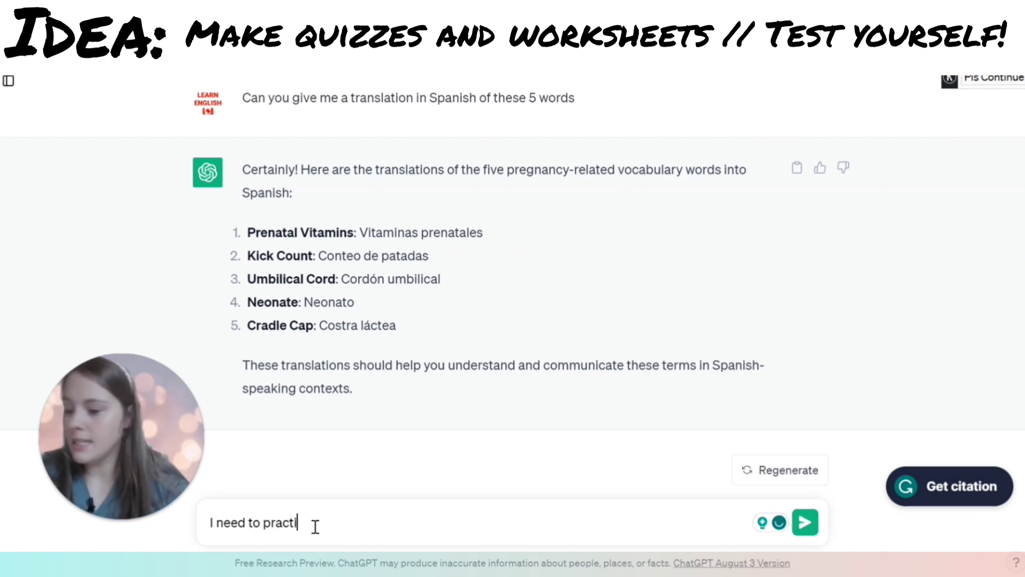
text(ce my p)
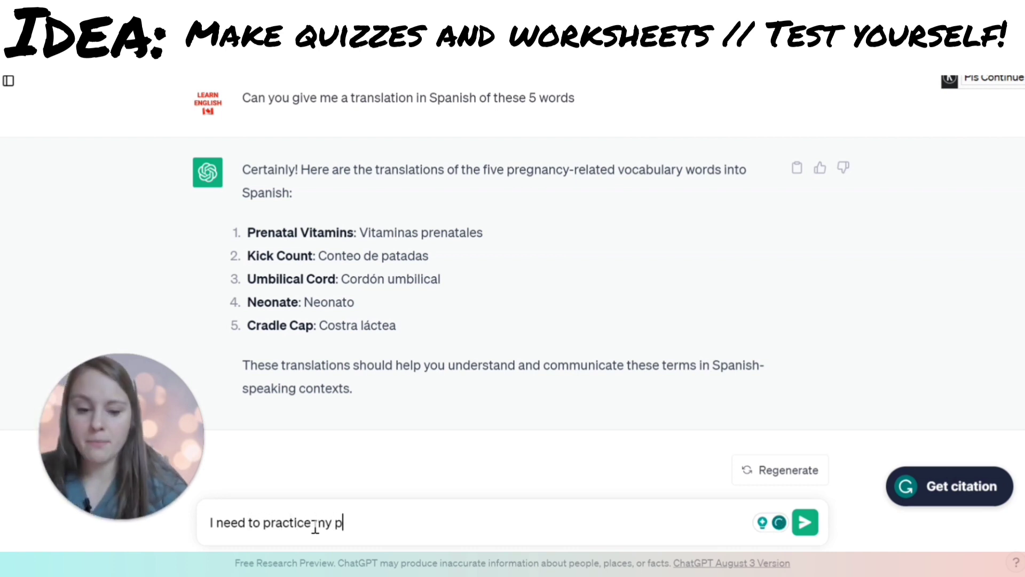
text(repostition)
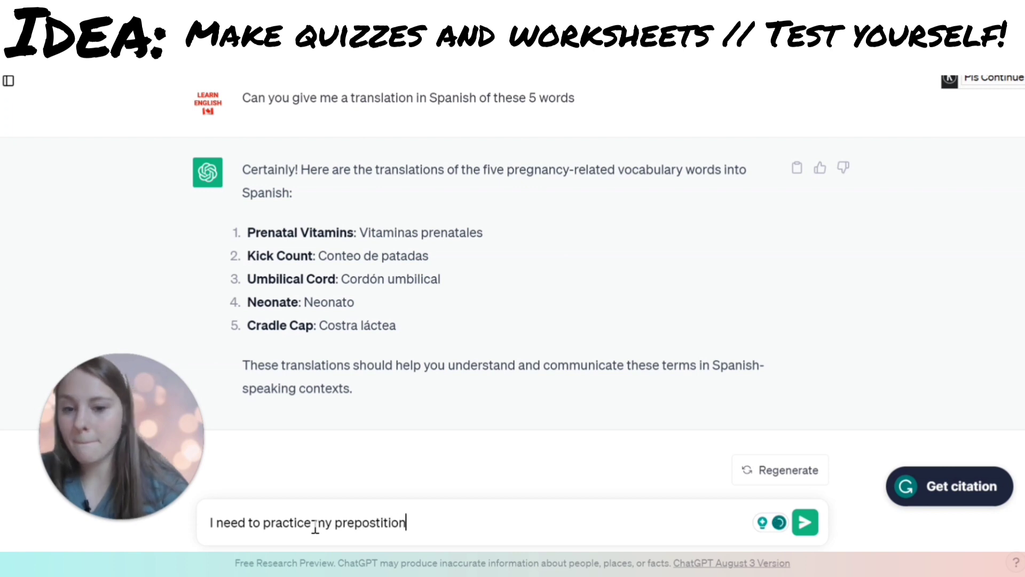
text(s in E)
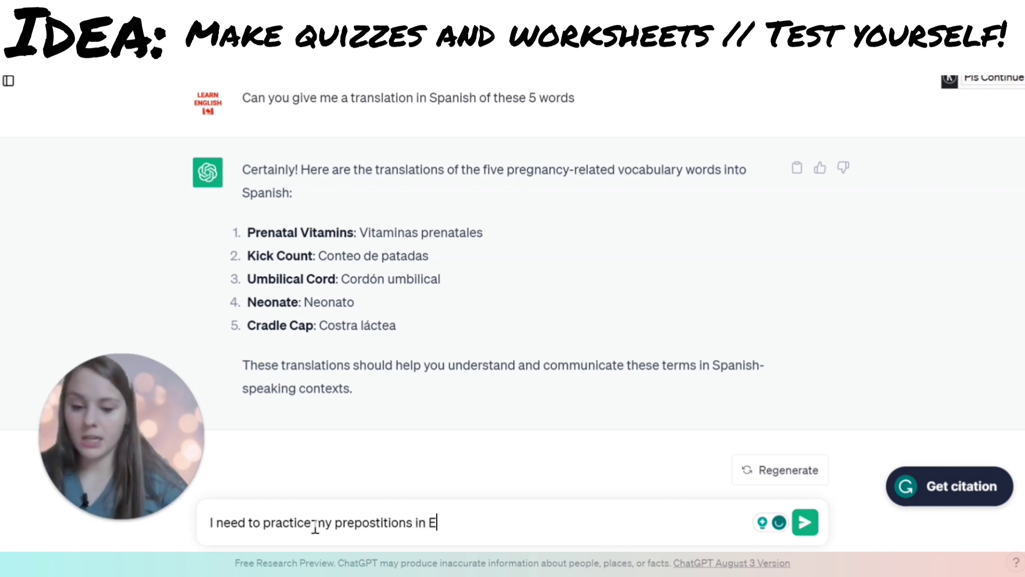
text(nglish. Could y)
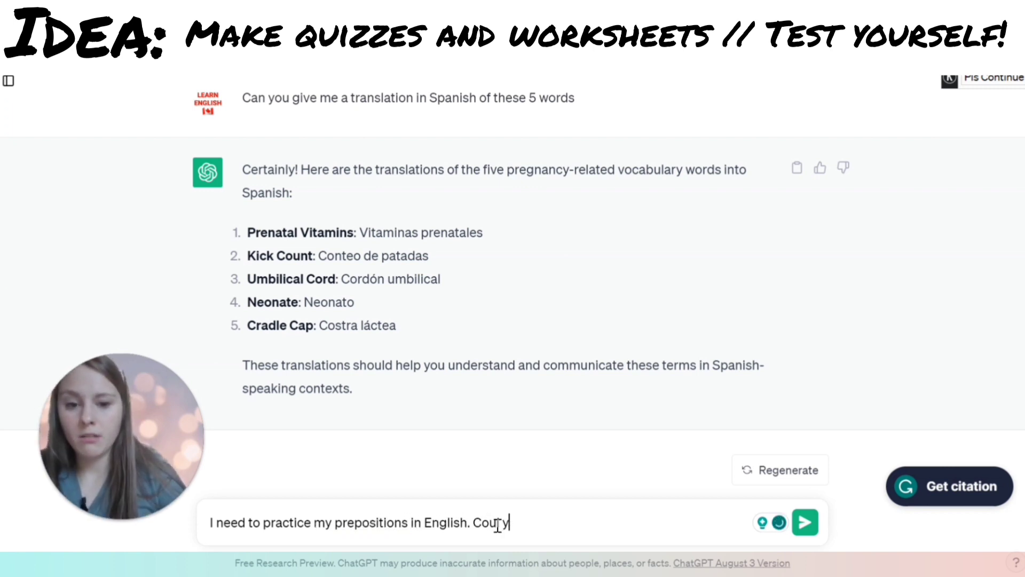
Add the request "Could you give me a fill-in-the-blank list of questions to fill out with the answers at the very bottom.".
text(ou give me a fill)
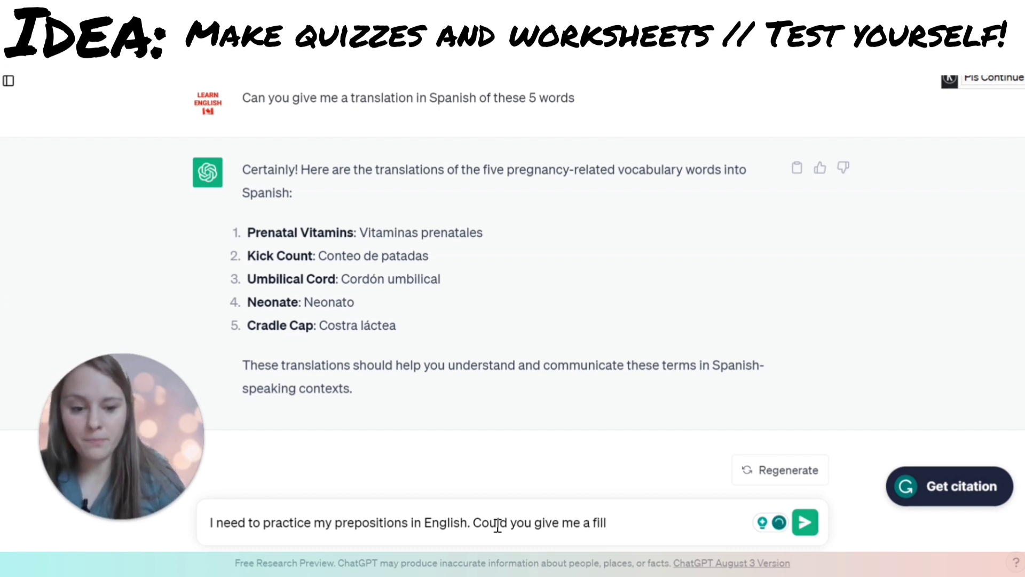
text(-in-the )
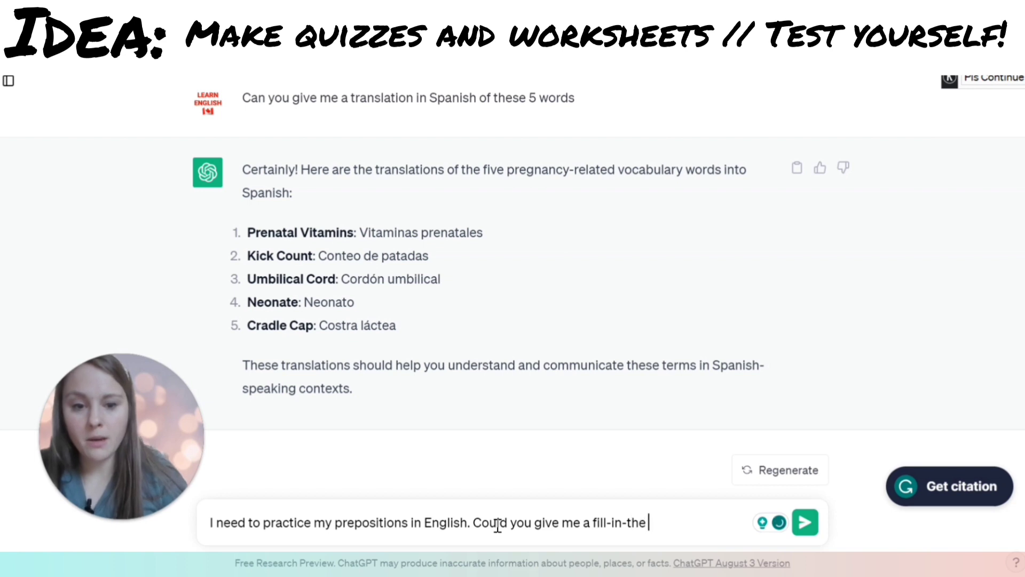
text(blank list )
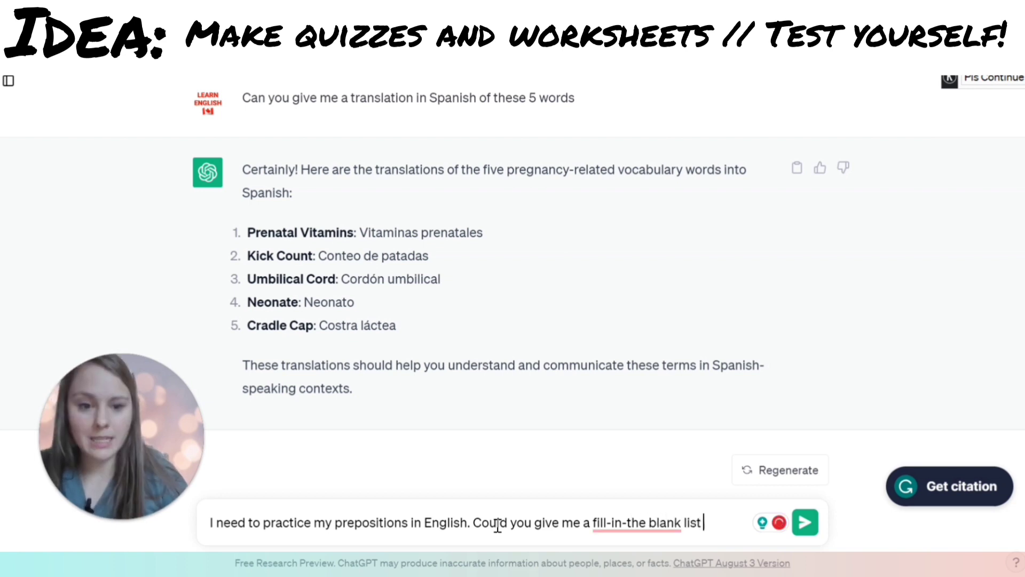
text(of ques)
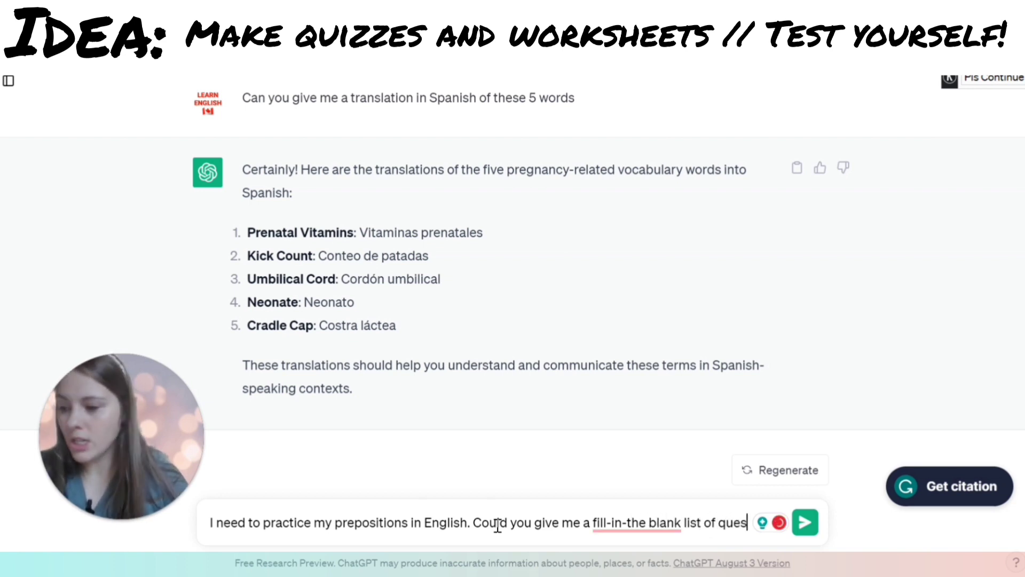
text(tions to fill)
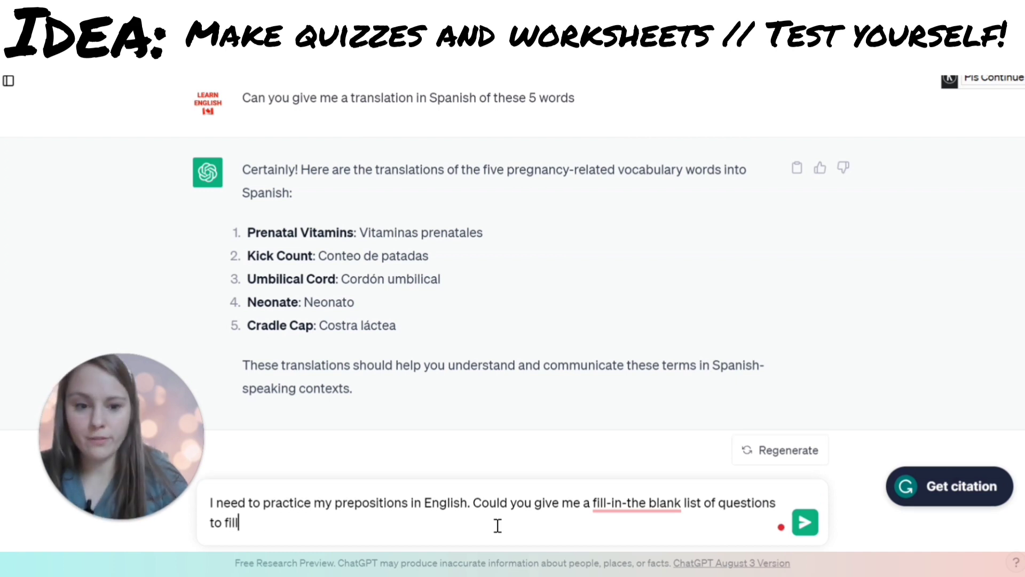
text( out with the an)
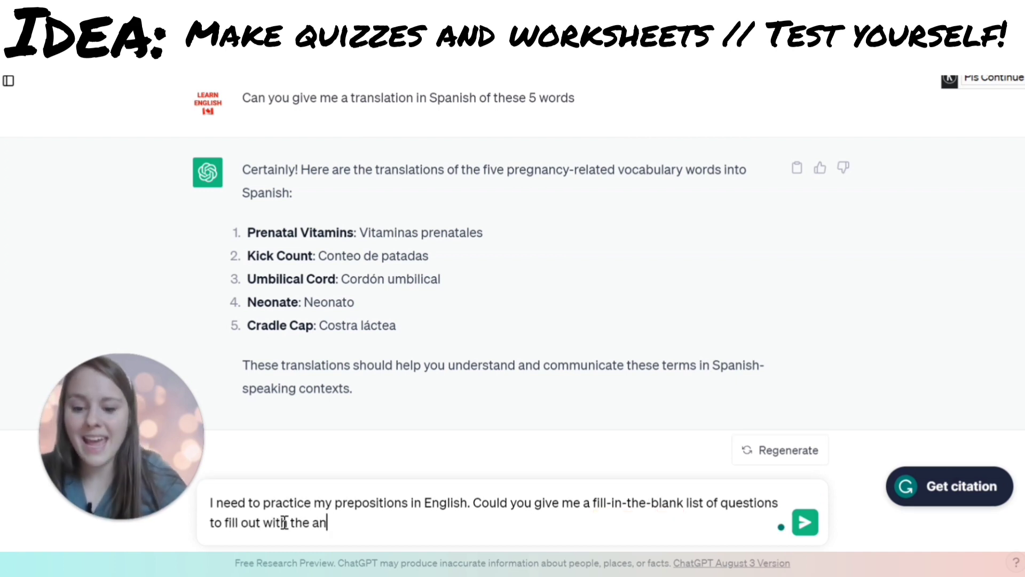
text(swers at the )
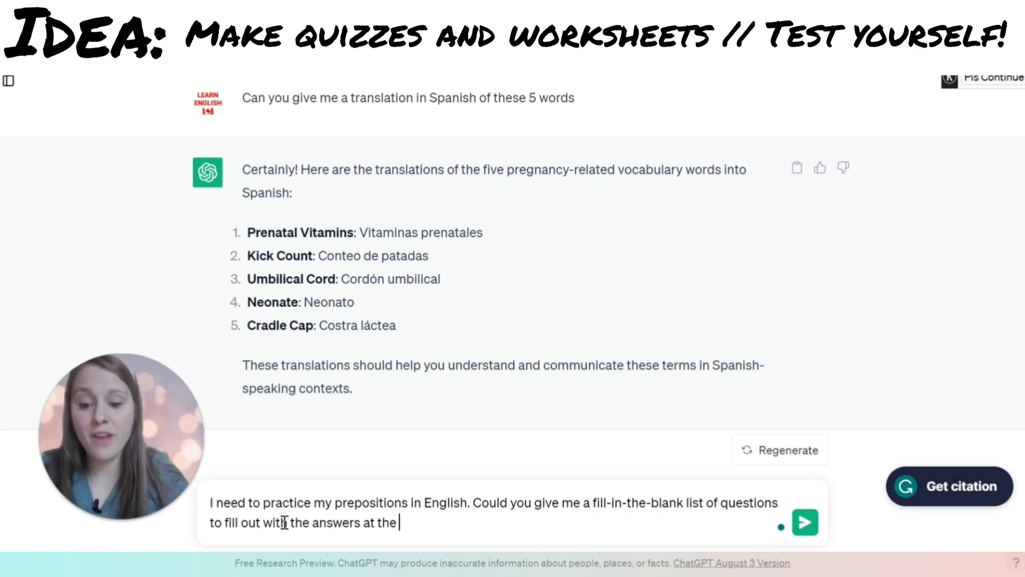
text(very bottom)
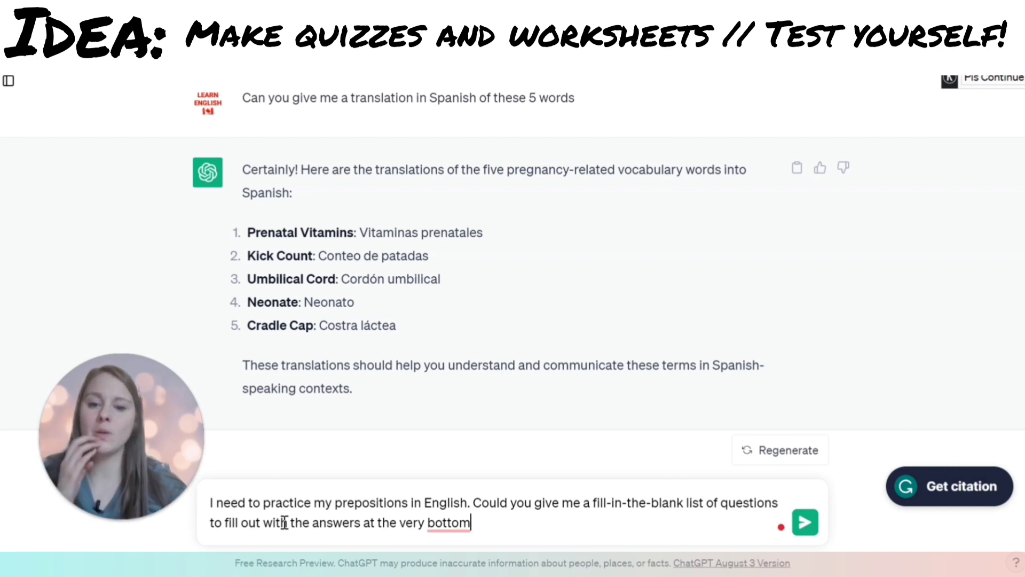
text(.)
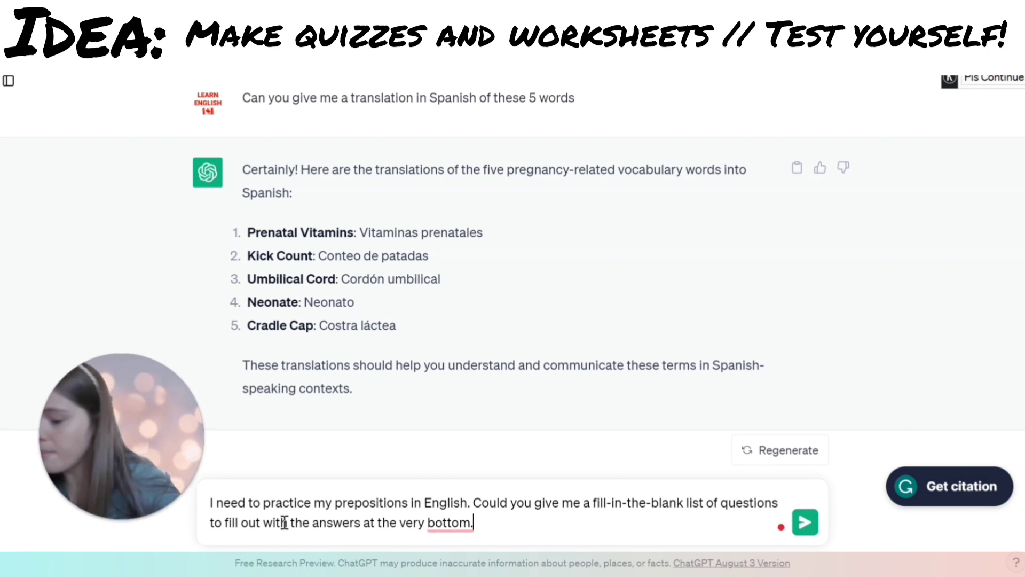
Finish the prepositions request with "Give me 10 questions." and send it.
text( Give m)
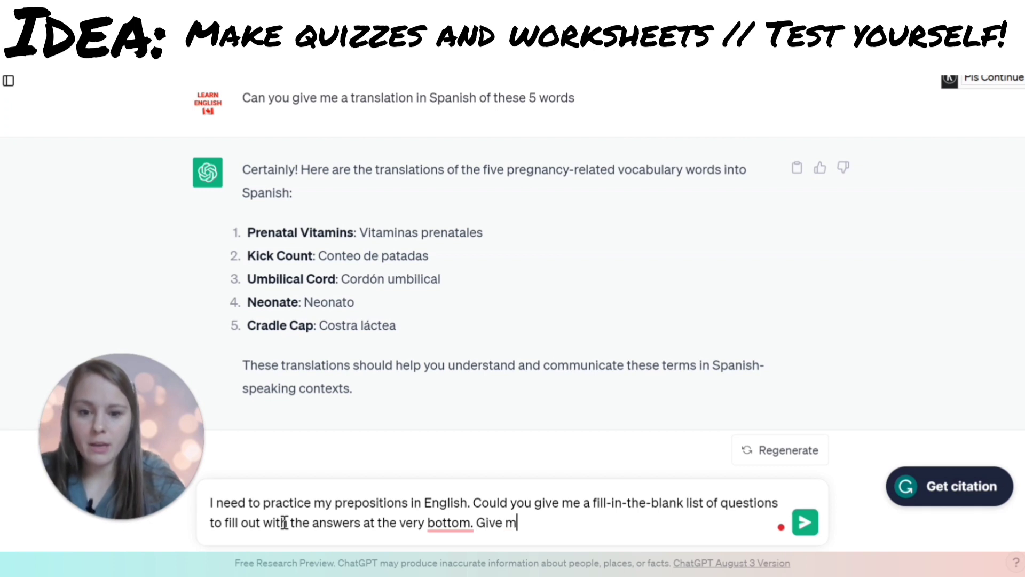
text(e )
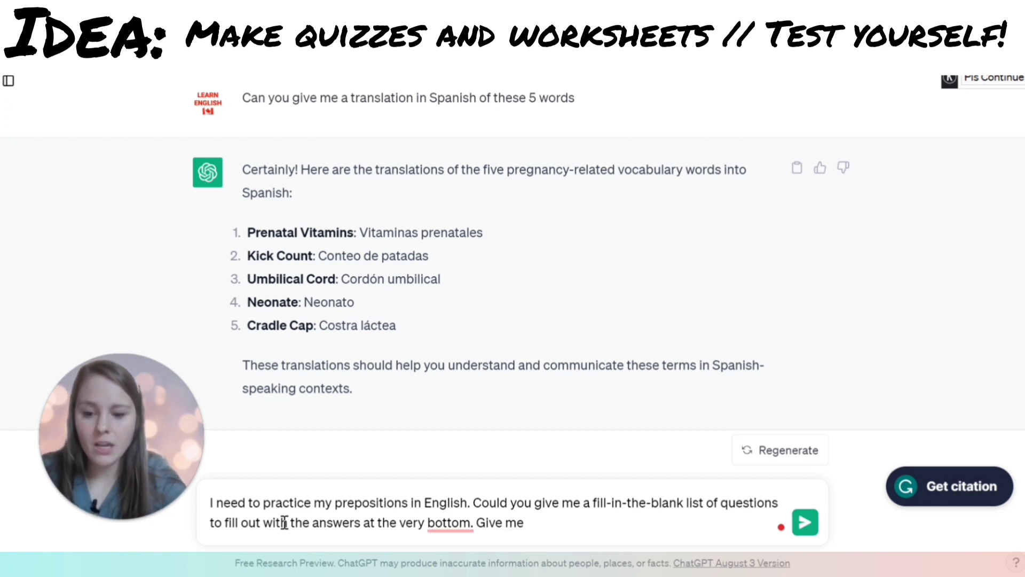
text(10 questions)
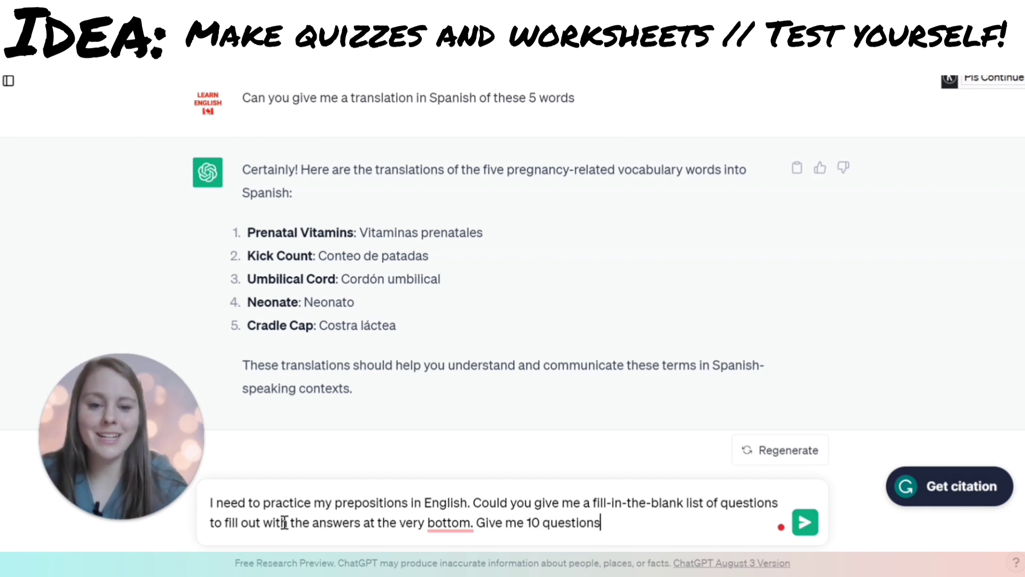
text(.)
key(Return)
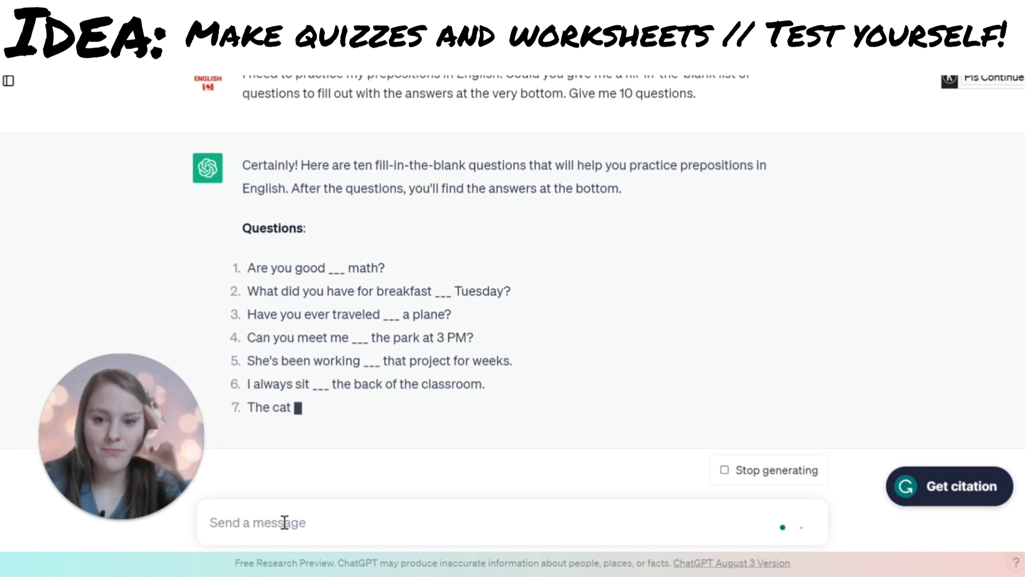
Review the quiz questions and answers, and ask for an explanation by sending "Why is #1 at?".
scroll(330, 299, up, 10)
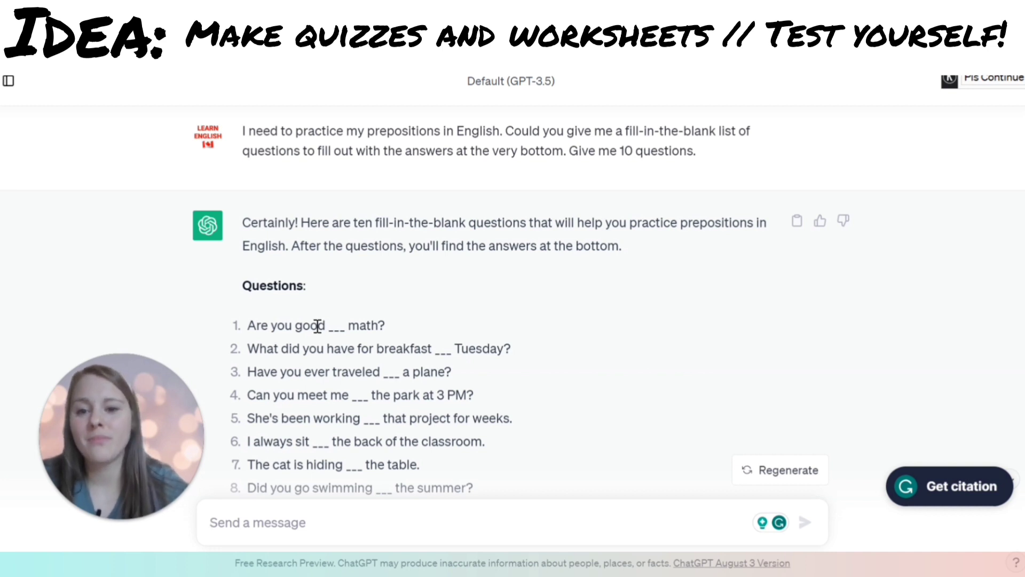
scroll(317, 326, down, 5)
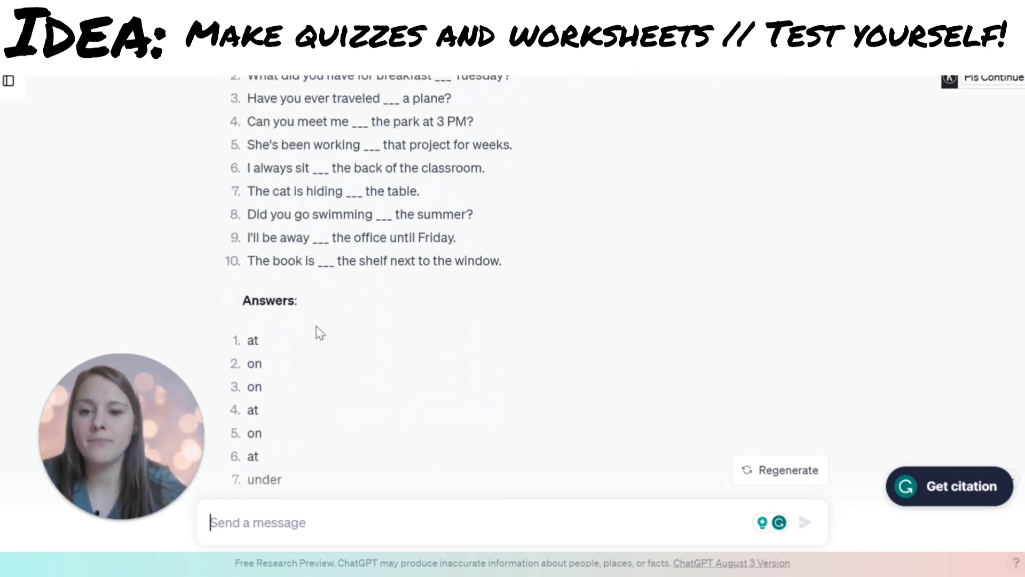
scroll(317, 327, down, 1)
scroll(284, 261, down, 1)
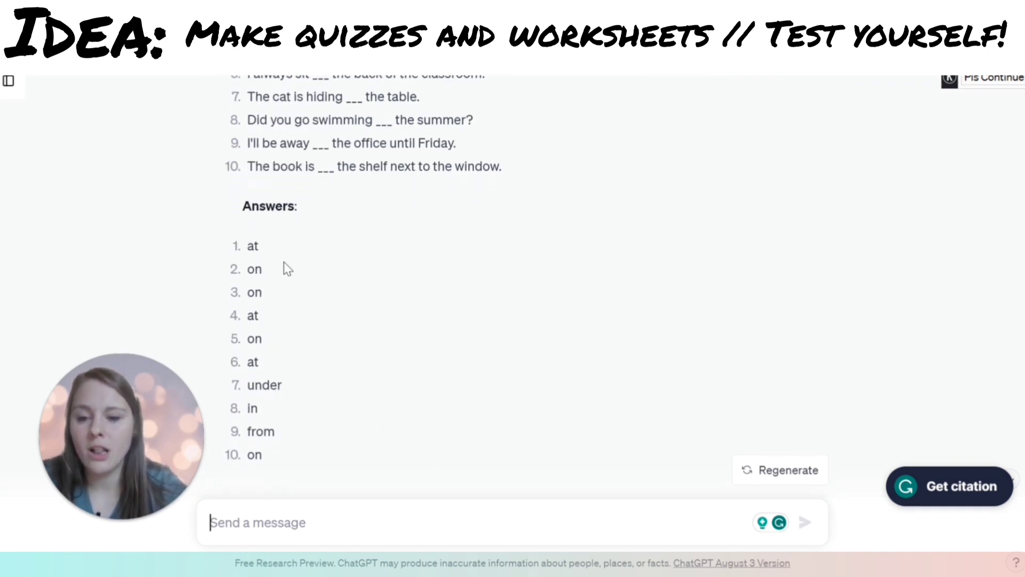
scroll(284, 261, up, 5)
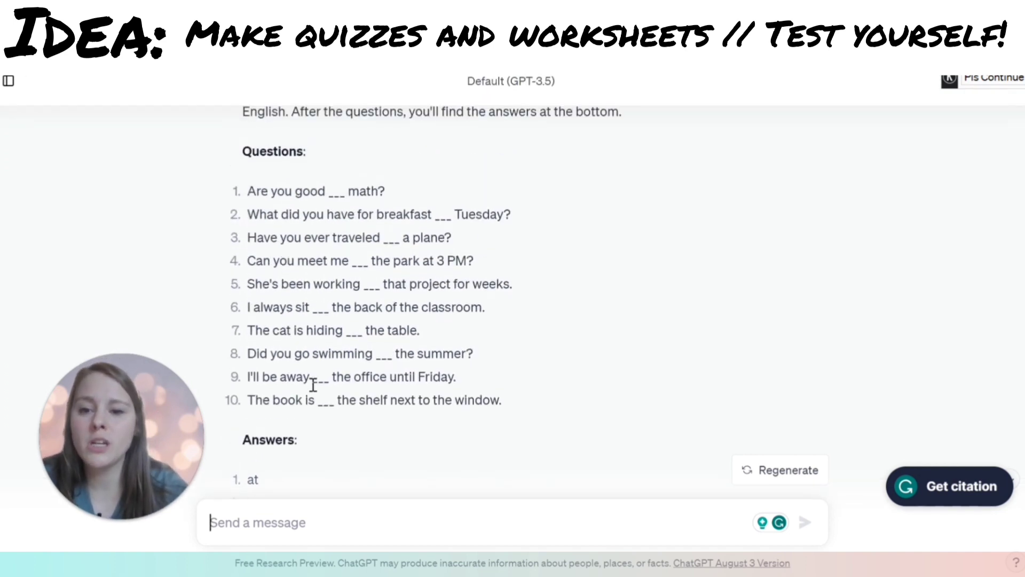
text(Why is)
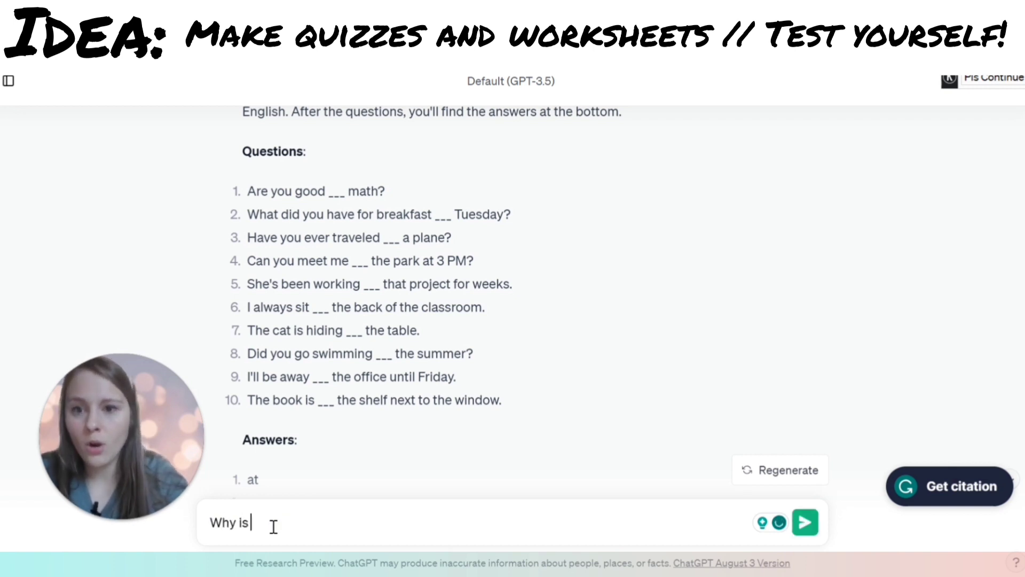
text( 1)
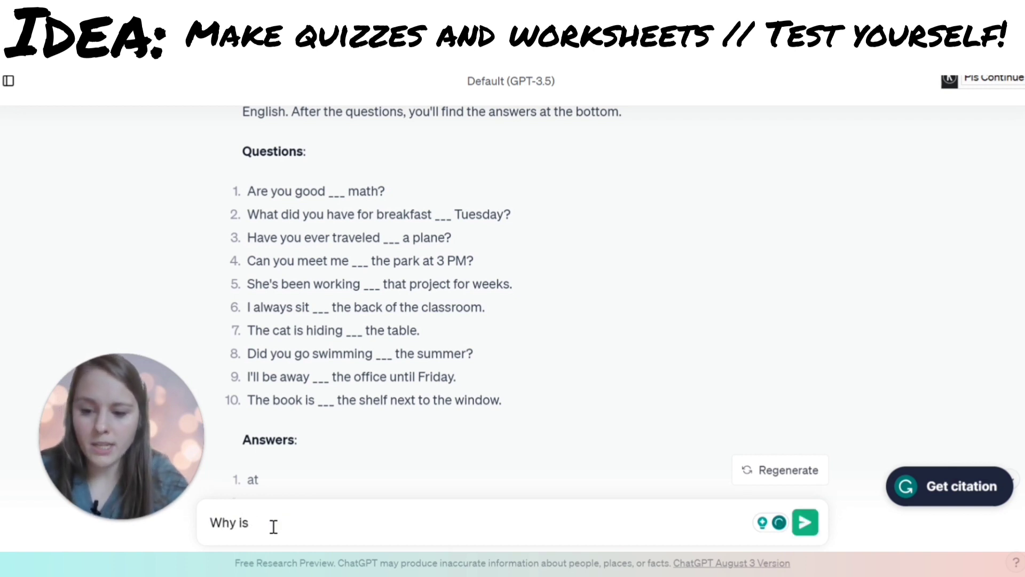
text(#1)
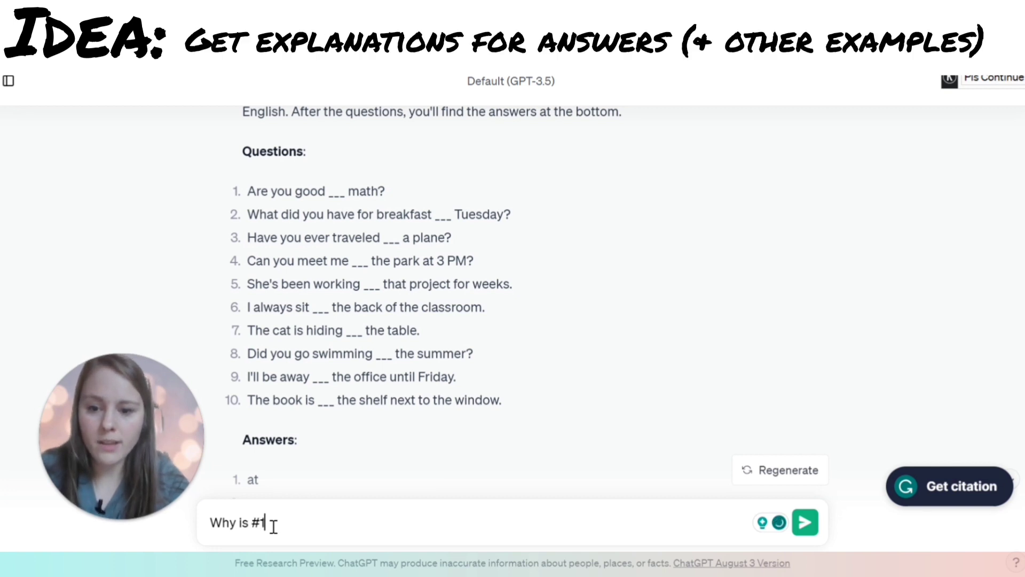
text( at?)
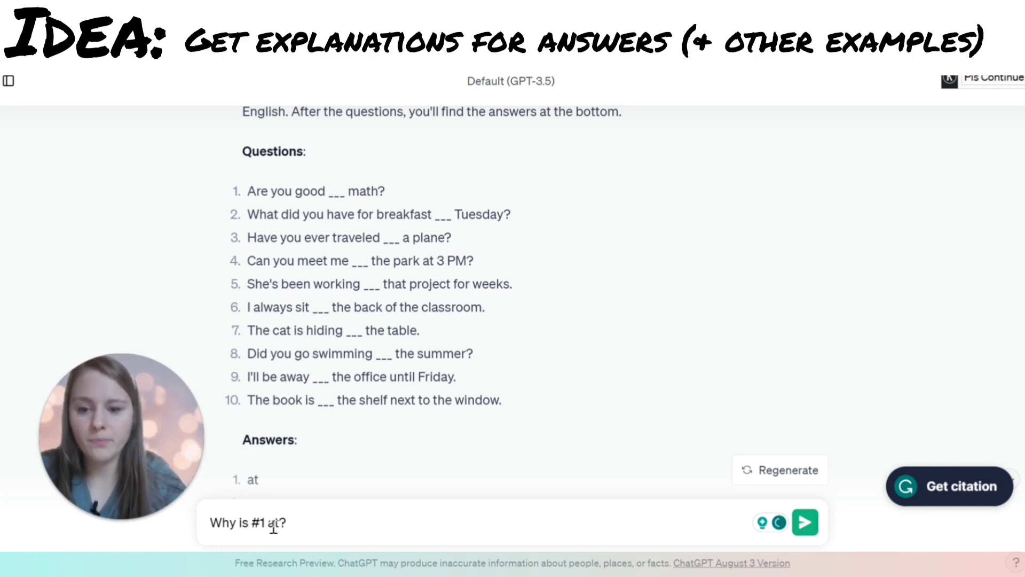
key(Return)
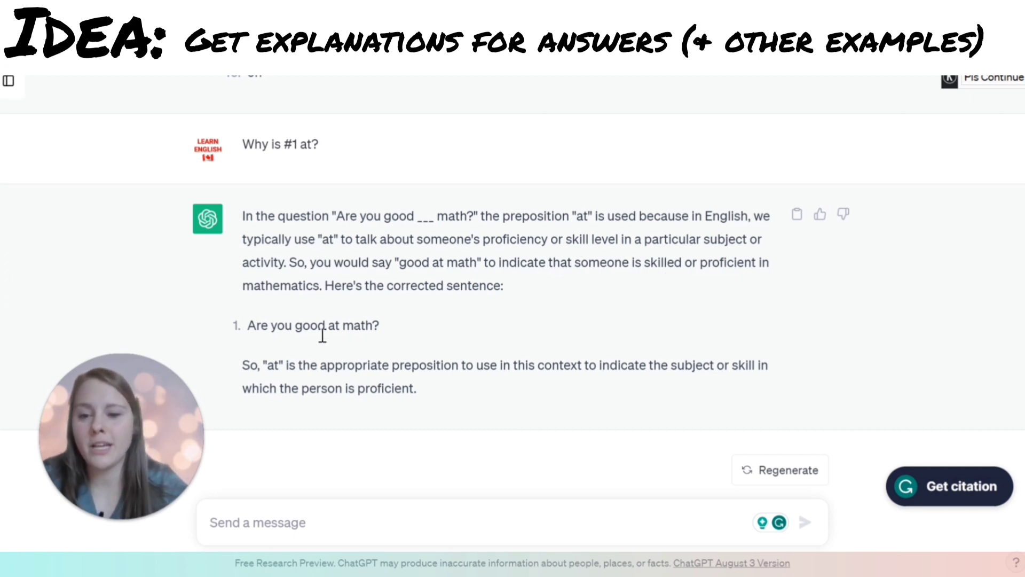
Write the request "Can you give me more example of using at to talk about someone's proficiency." in a new message.
text(C)
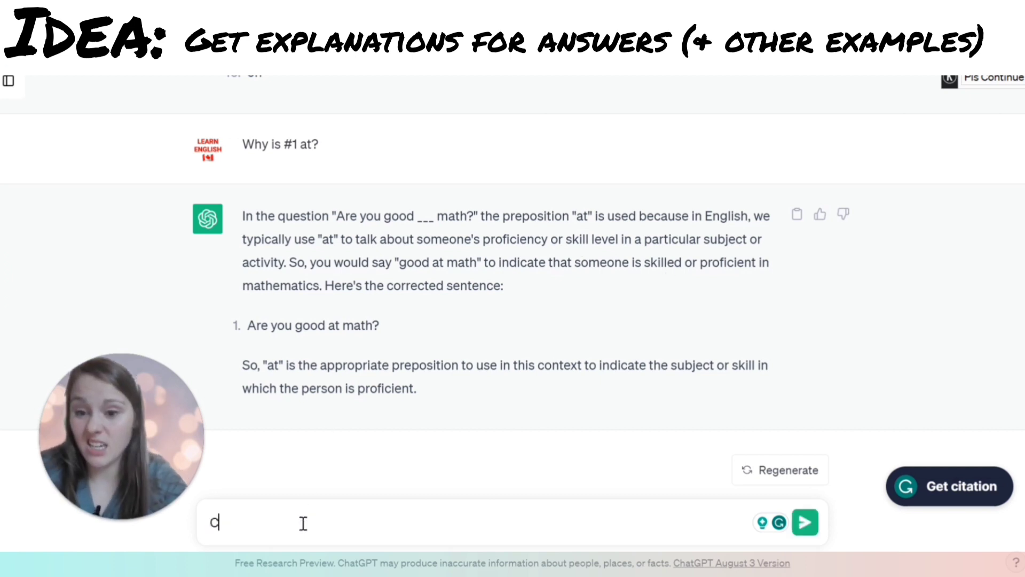
text(an you give me)
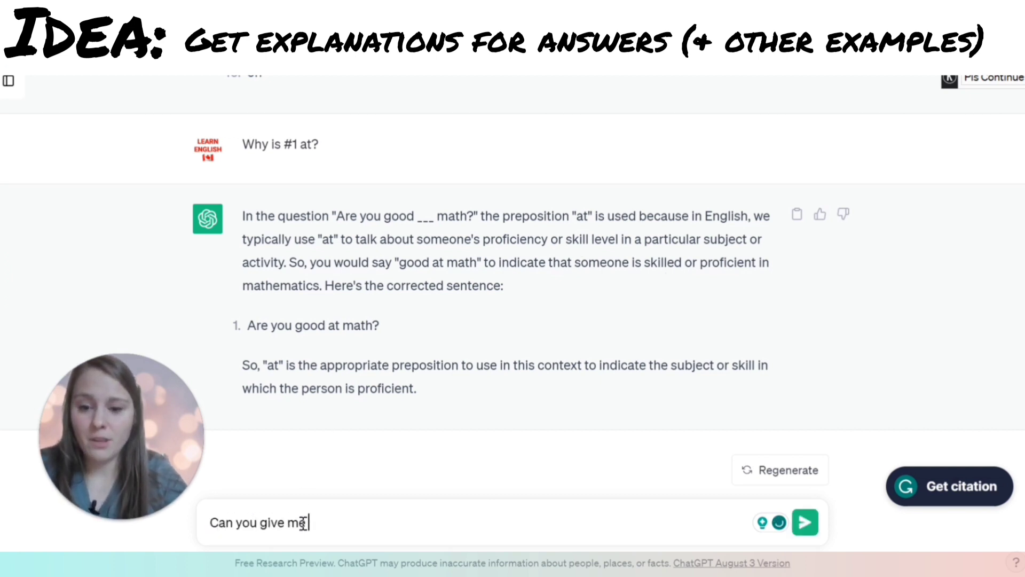
text( more exa)
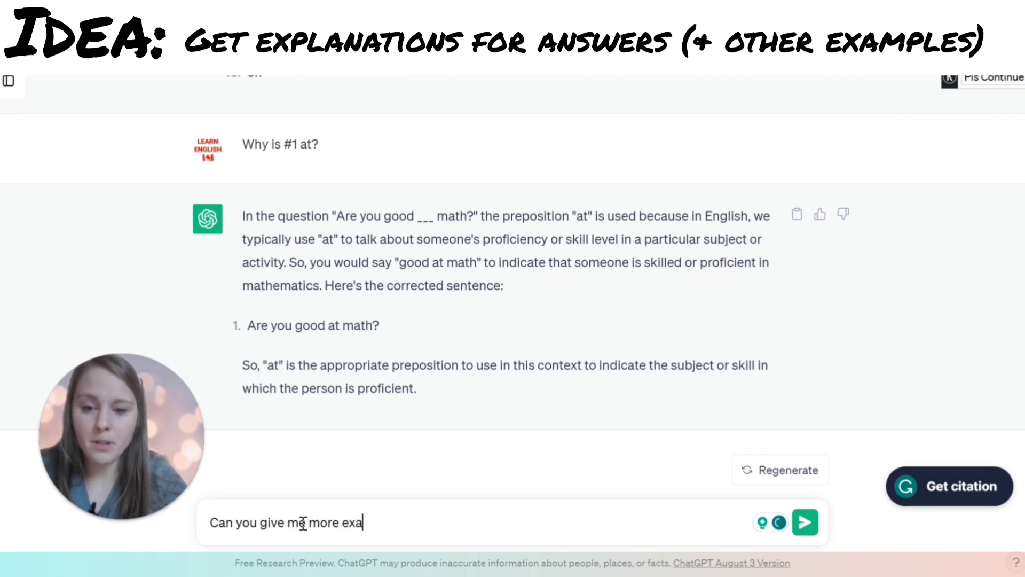
text(mple of using at )
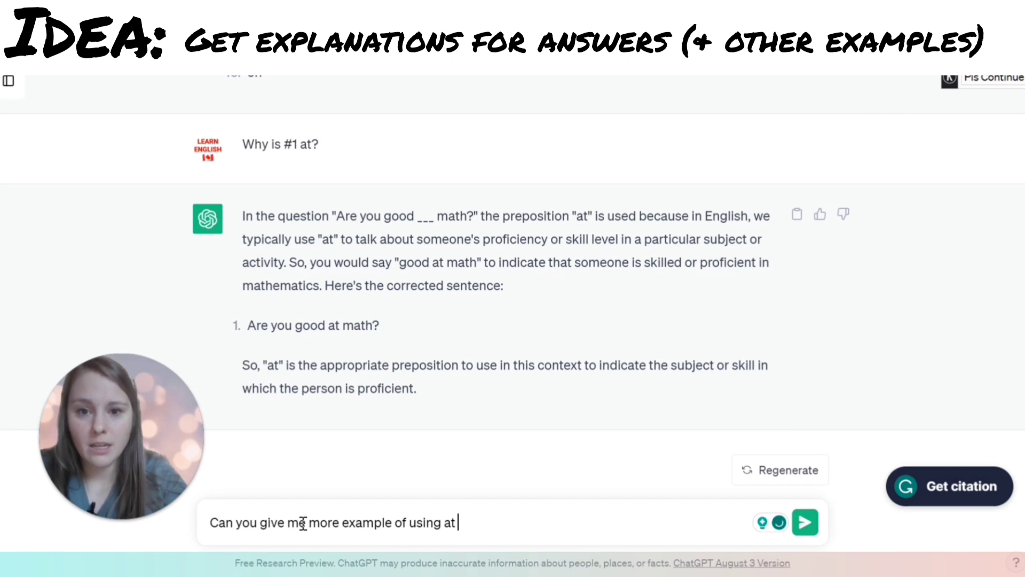
text(to talk ab)
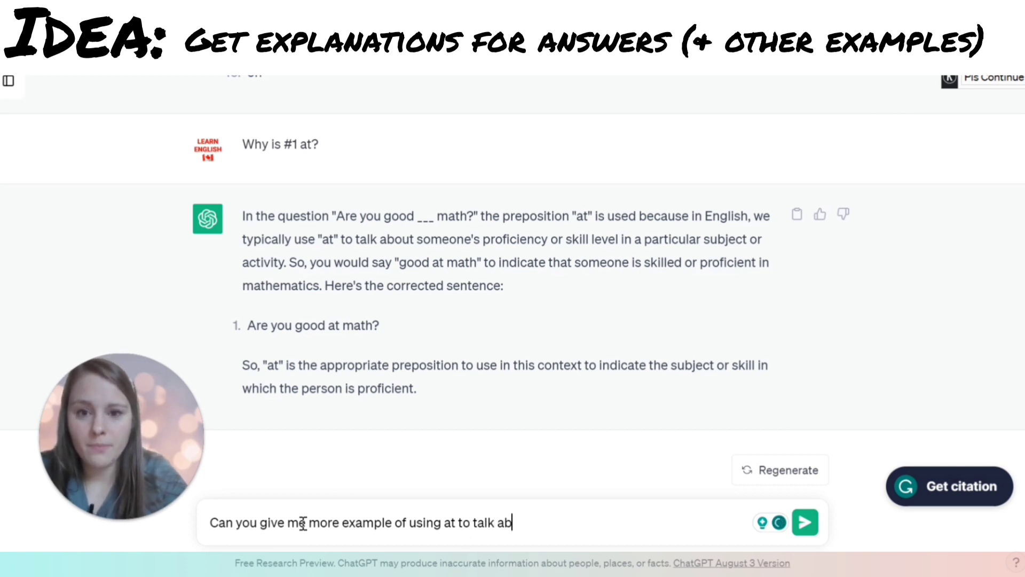
text(out someone's )
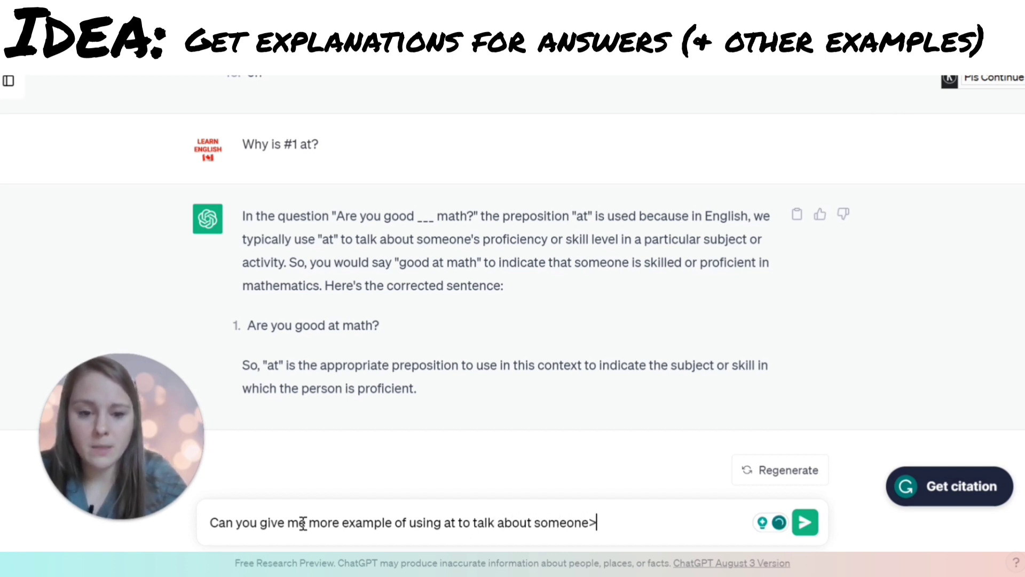
text(pro)
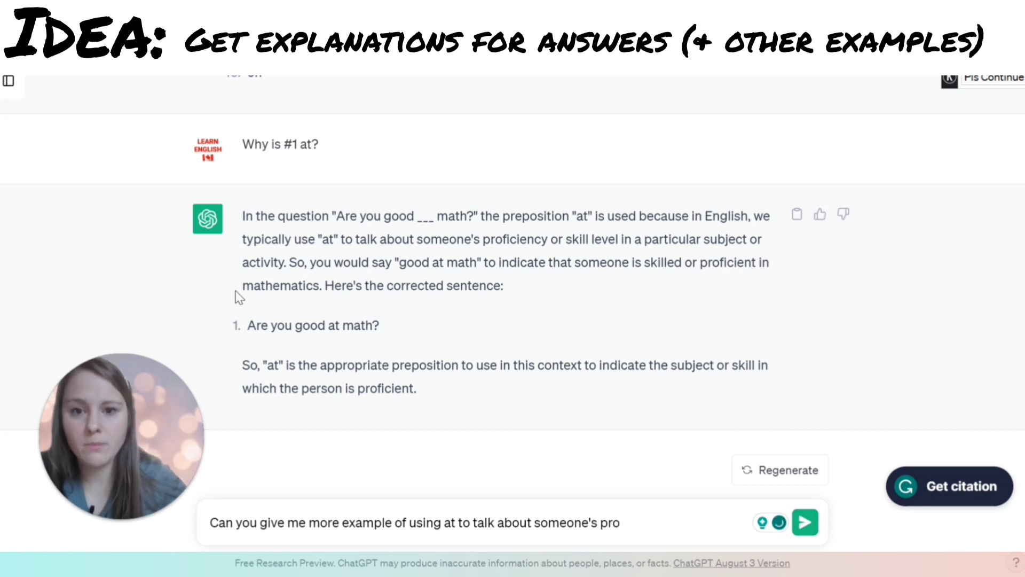
drag(333, 239, 308, 239)
drag(410, 239, 468, 236)
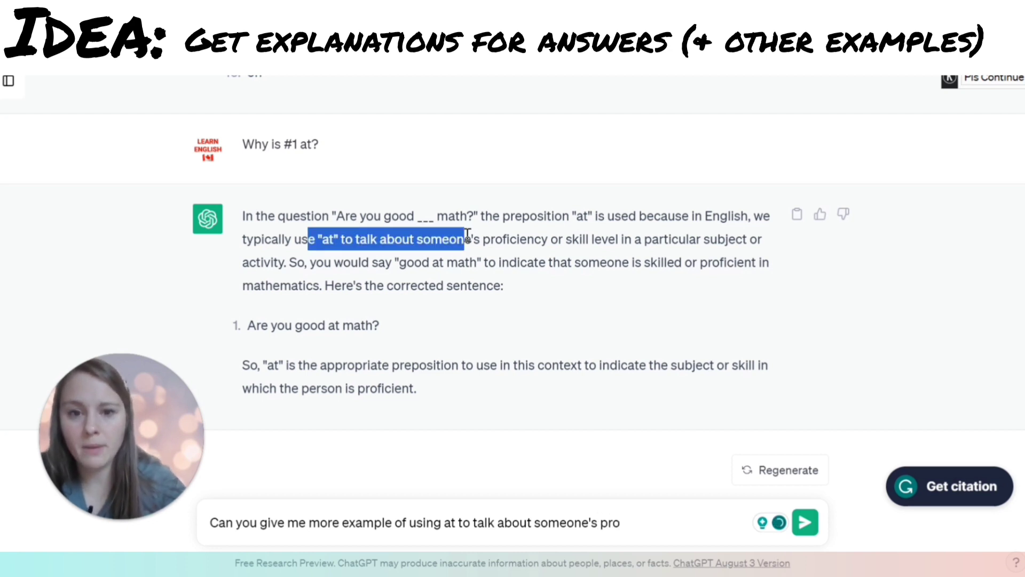
click(641, 514)
text(ficiency. )
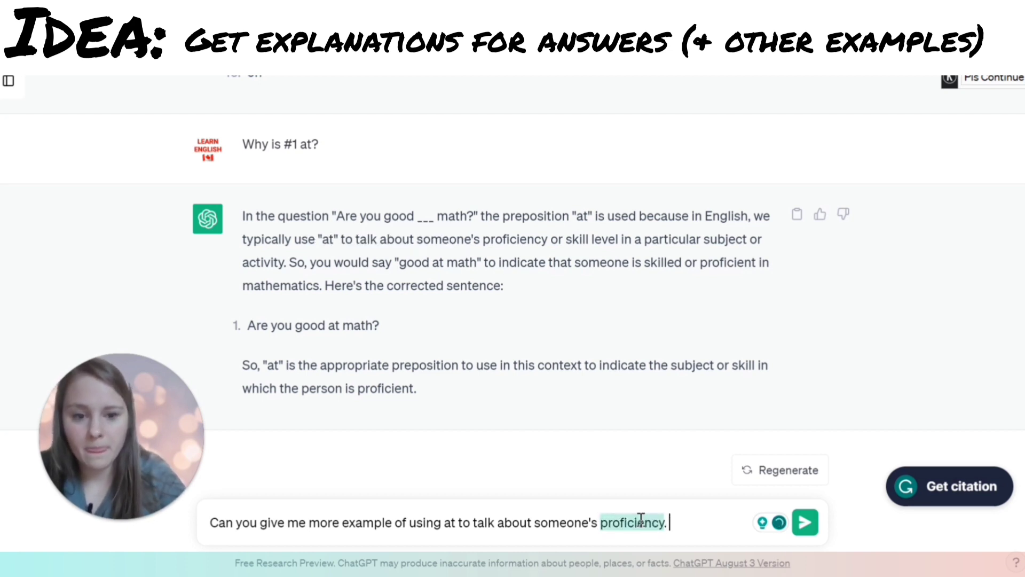
Complete the request with a question mark after "proficiency" and the sentence "I would like 10 please", and send it.
text(I would like)
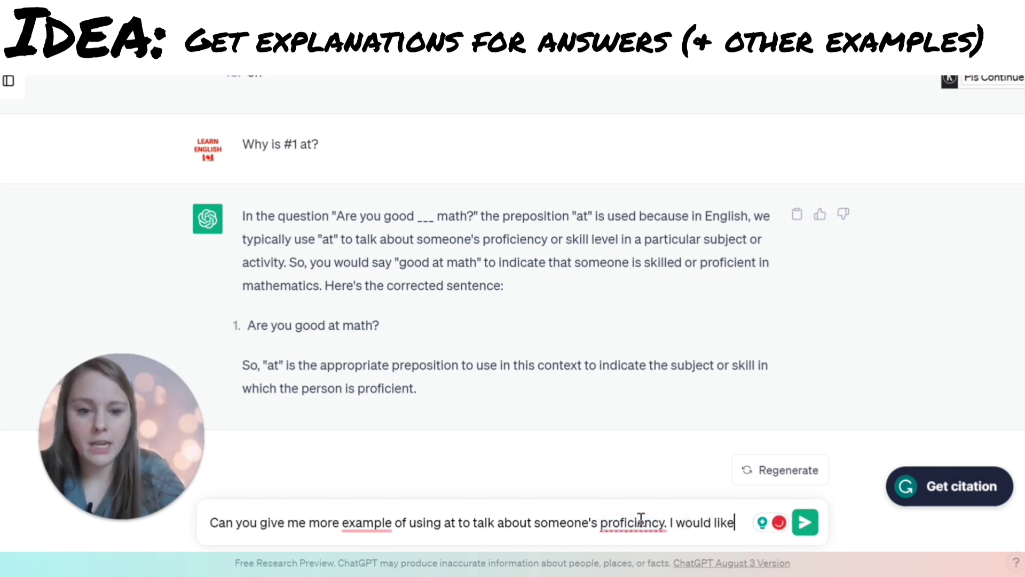
mouse_move(641, 518)
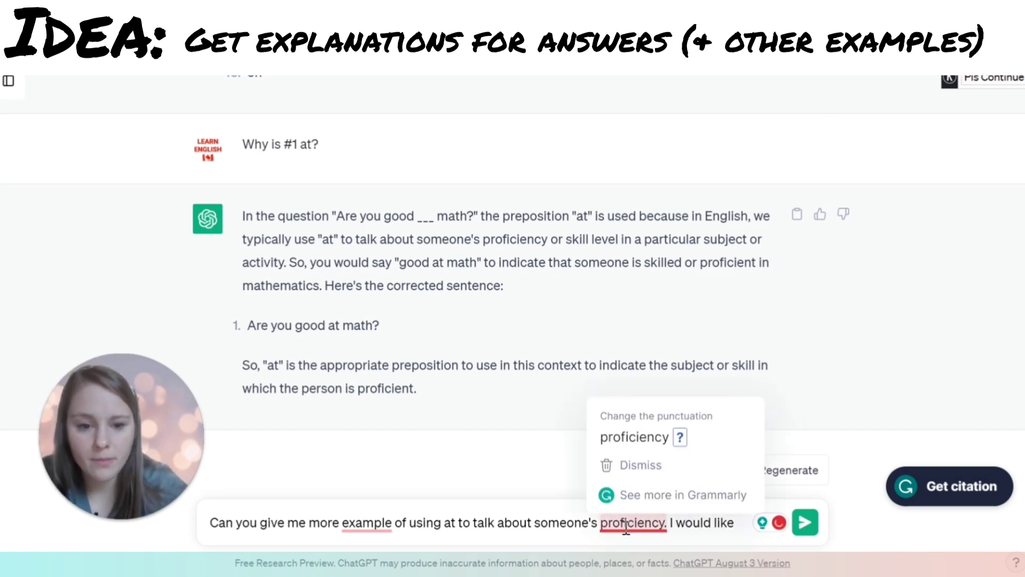
click(637, 446)
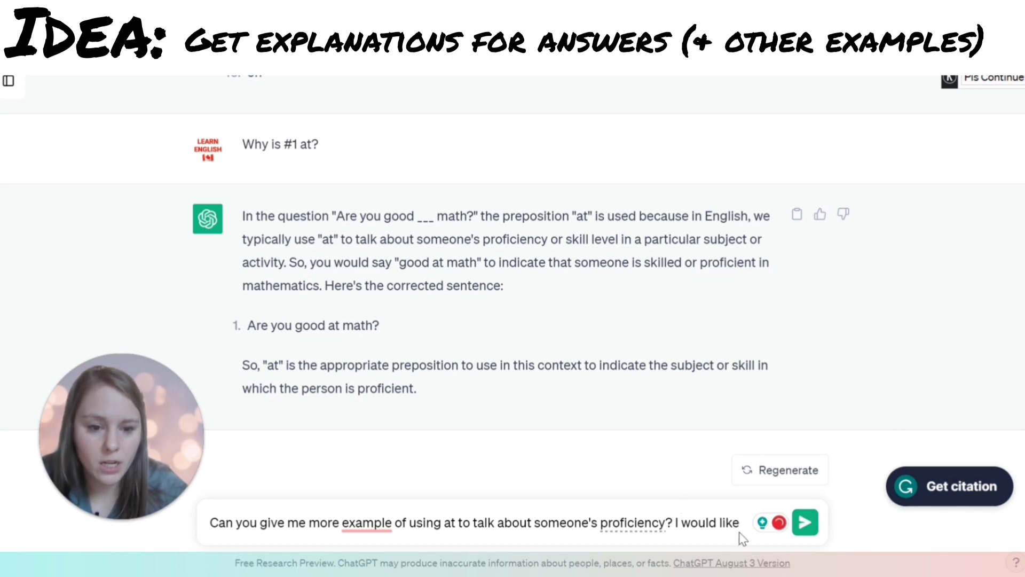
text(10 please)
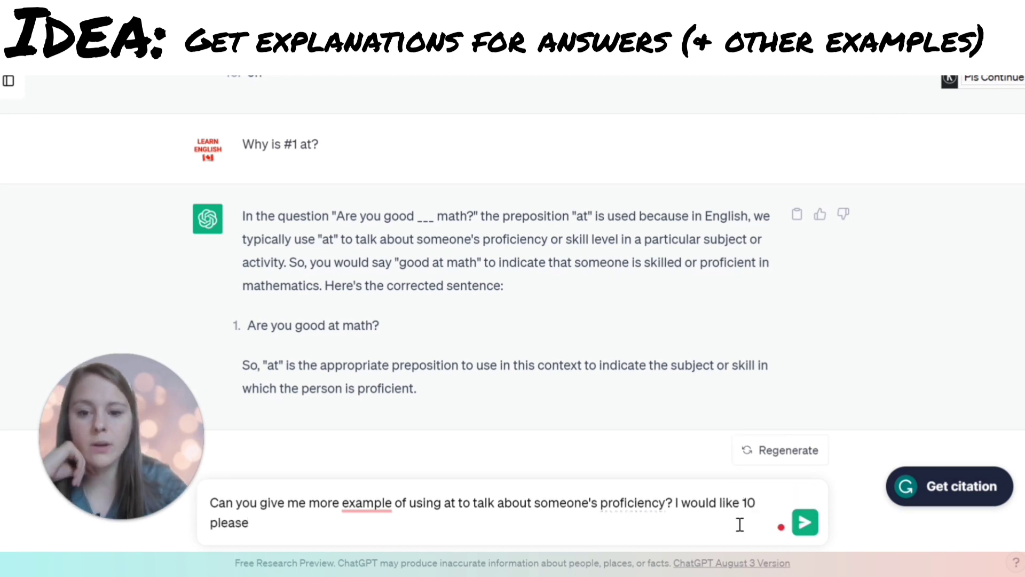
key(Return)
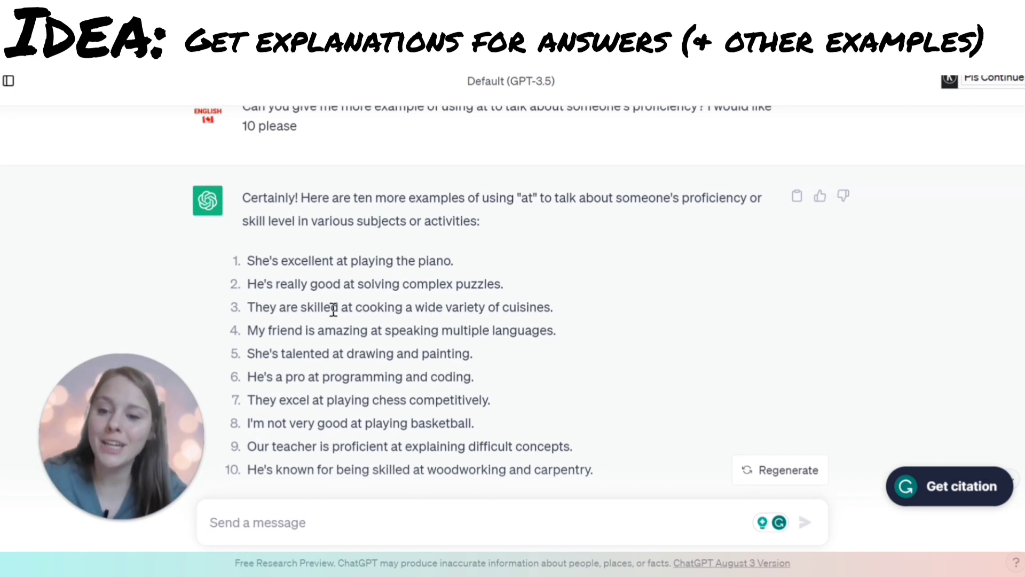
Begin a new message with "Can you create me a multiple choice".
scroll(475, 305, down, 3)
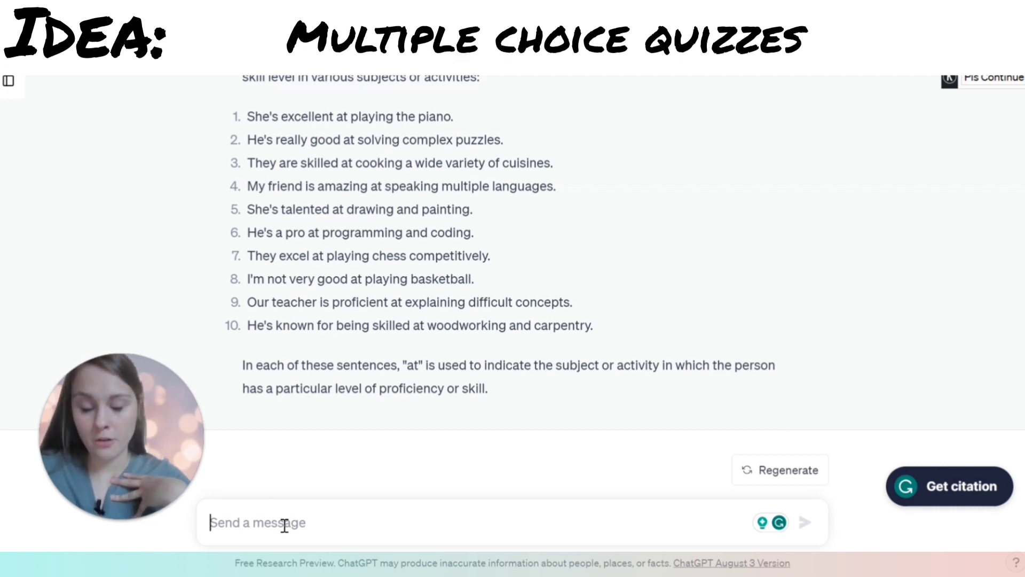
text(Ca)
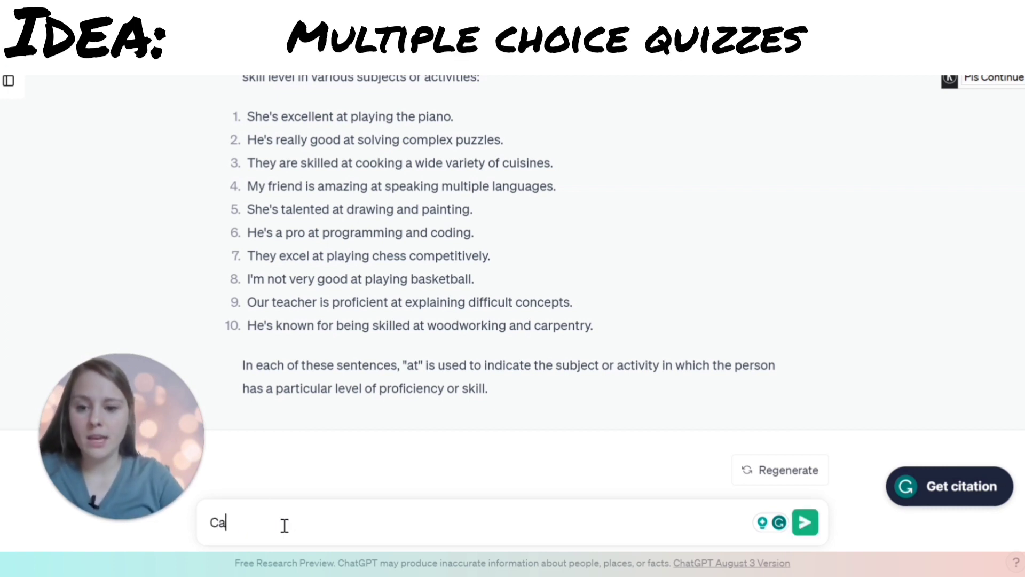
text(n you create me a )
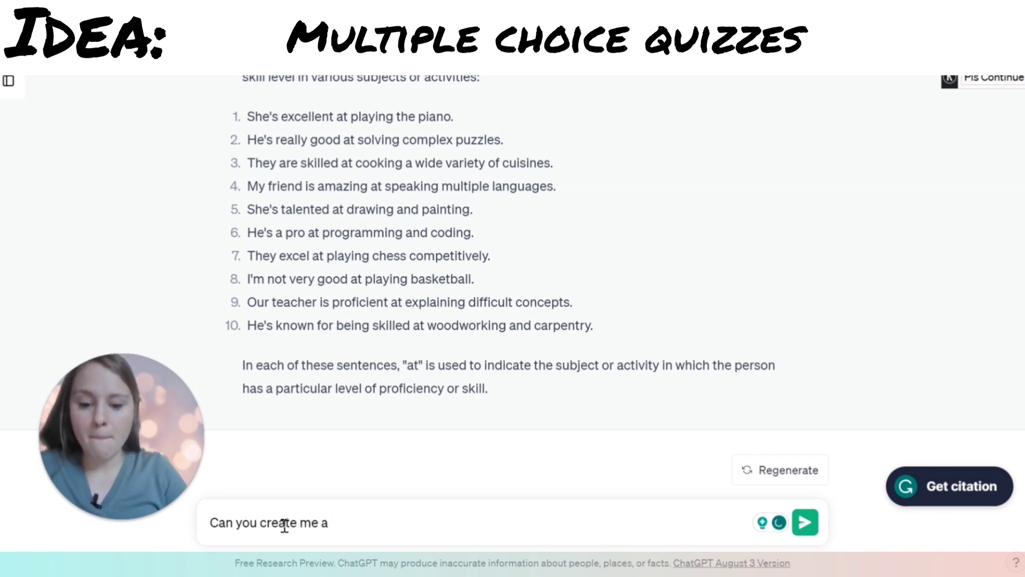
text(multiple choise)
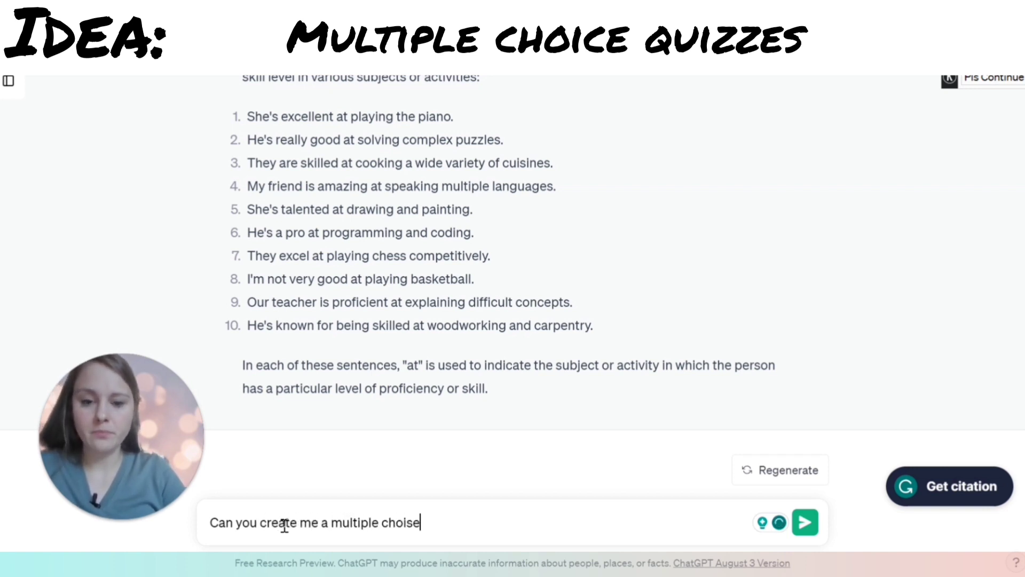
key(BackSpace)
key(BackSpace)
key(BackSpace)
text(ce )
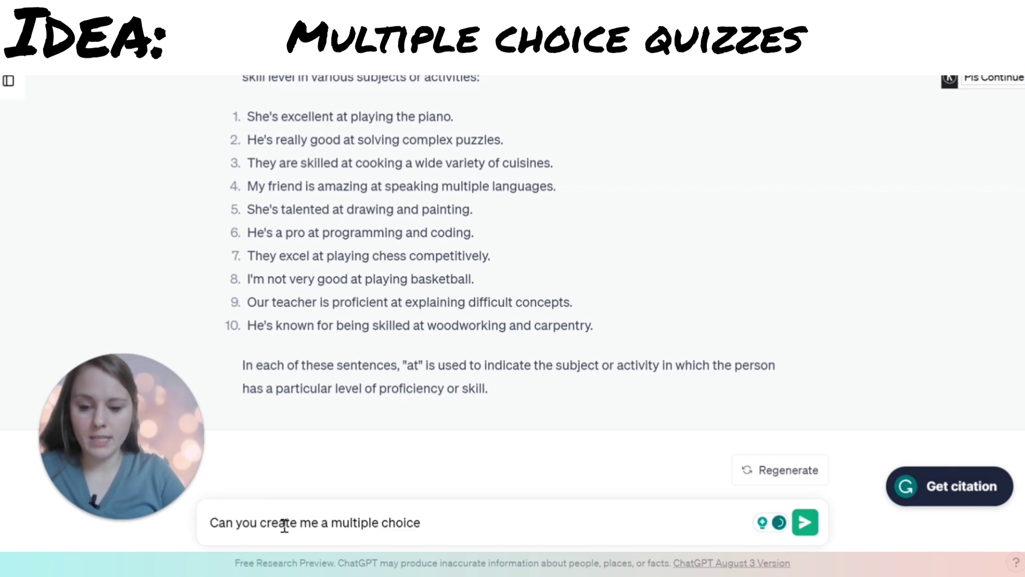
Finish the request with "quiz on the most common English verbs with the translations in Ukrainian?" and send it.
text(quiz on the most )
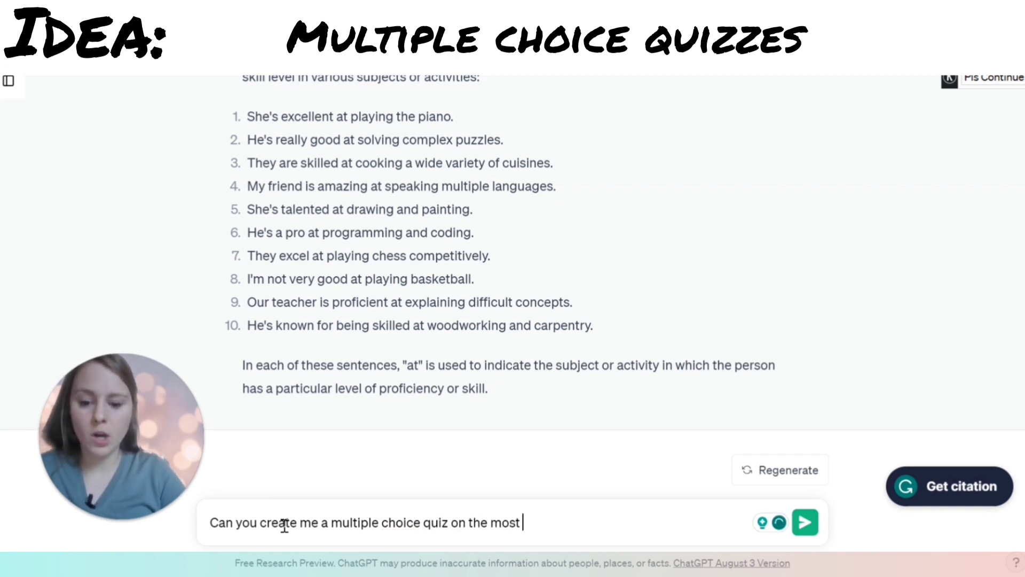
text(common )
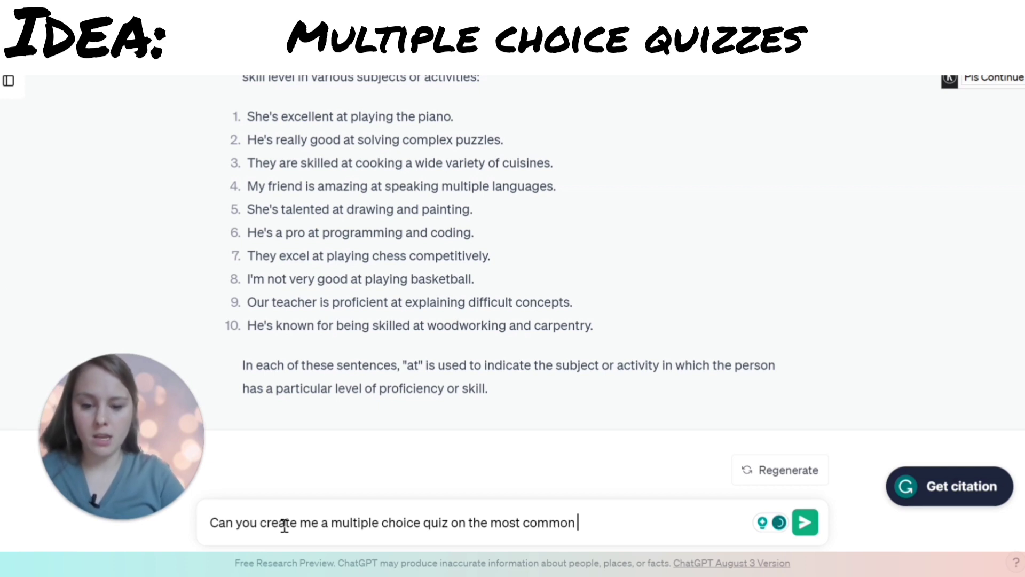
text(English ver)
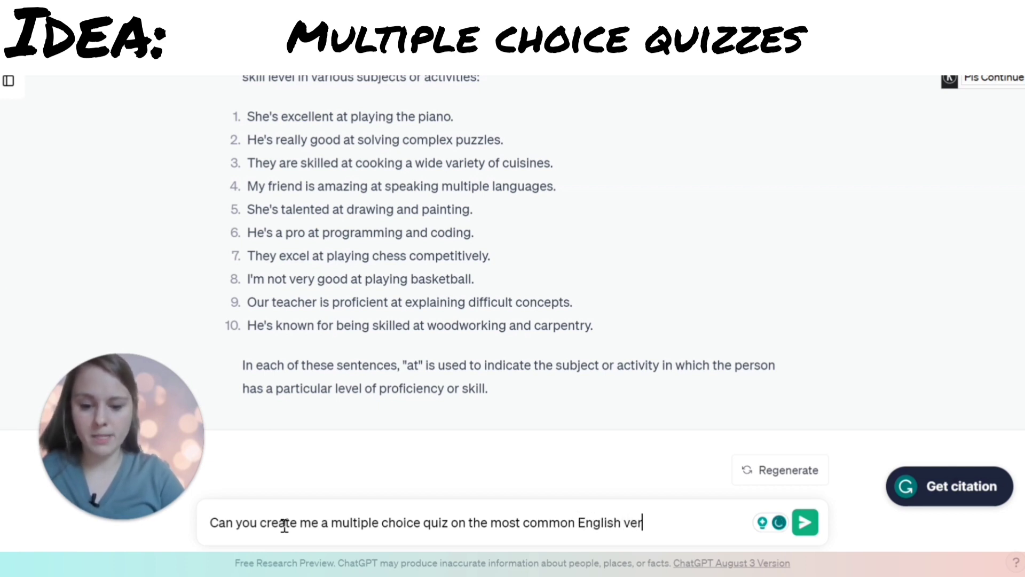
text(bs with t)
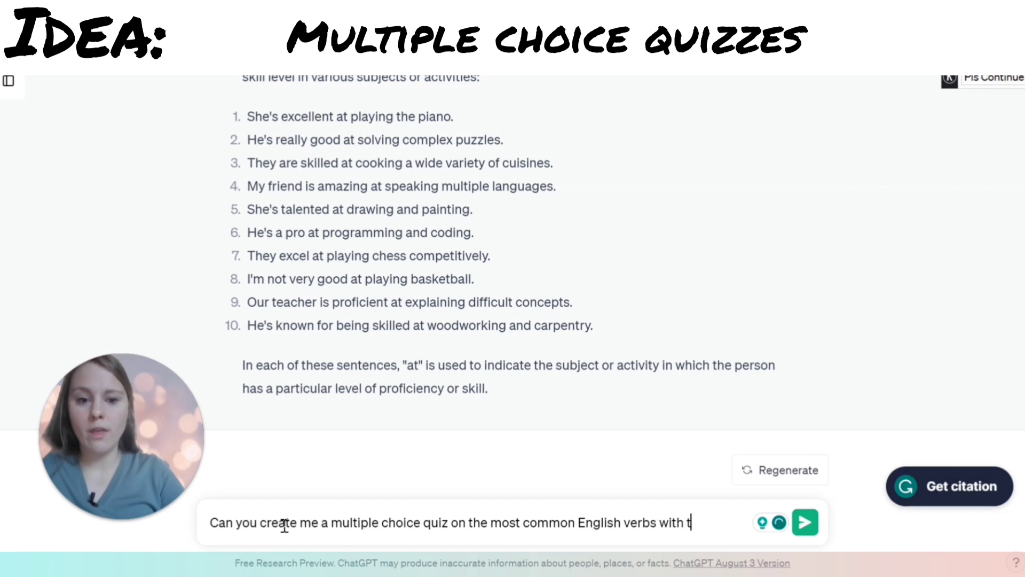
text(he transla)
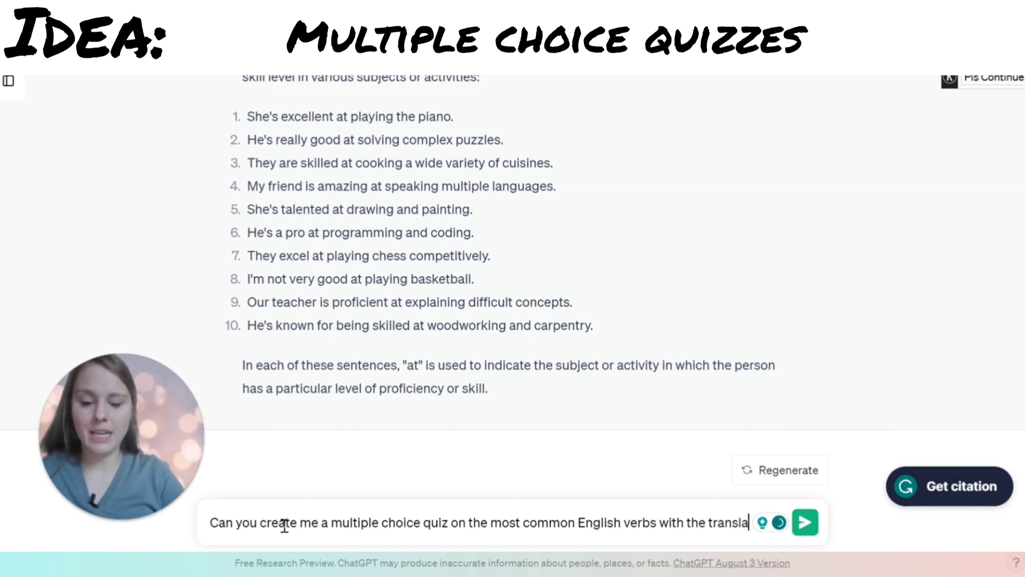
text(tion)
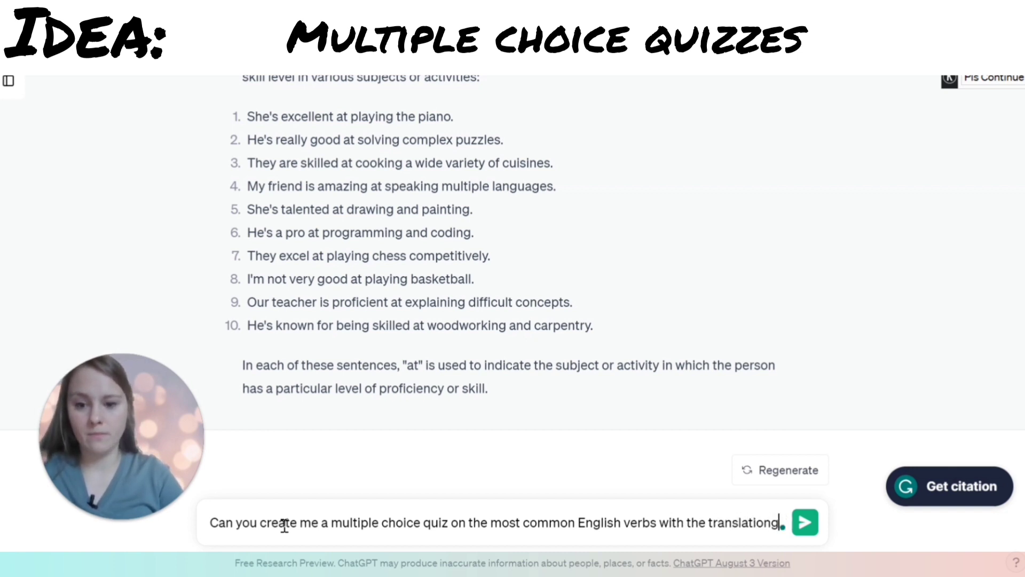
text(s)
text( in Ukrain)
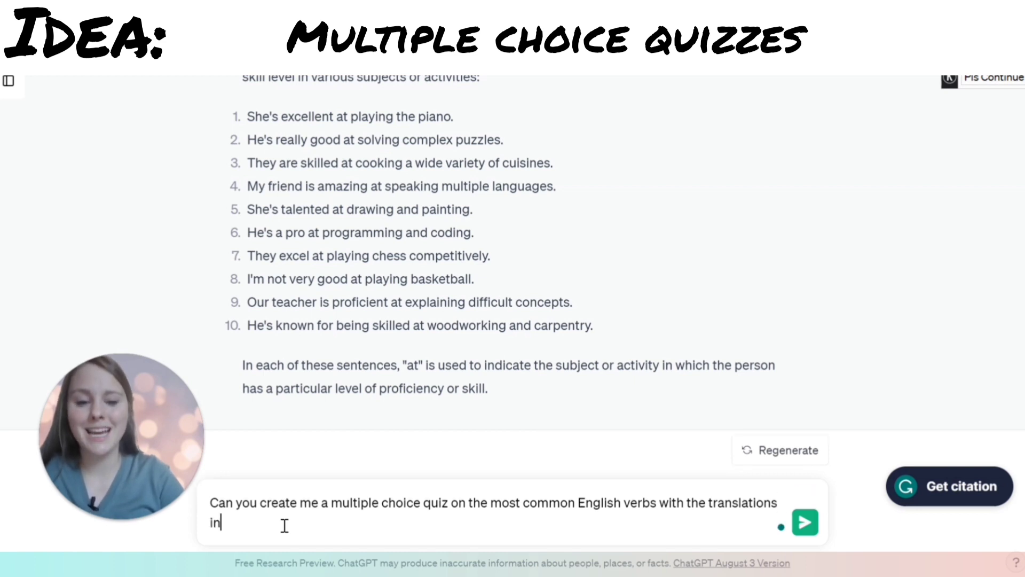
text(ian)
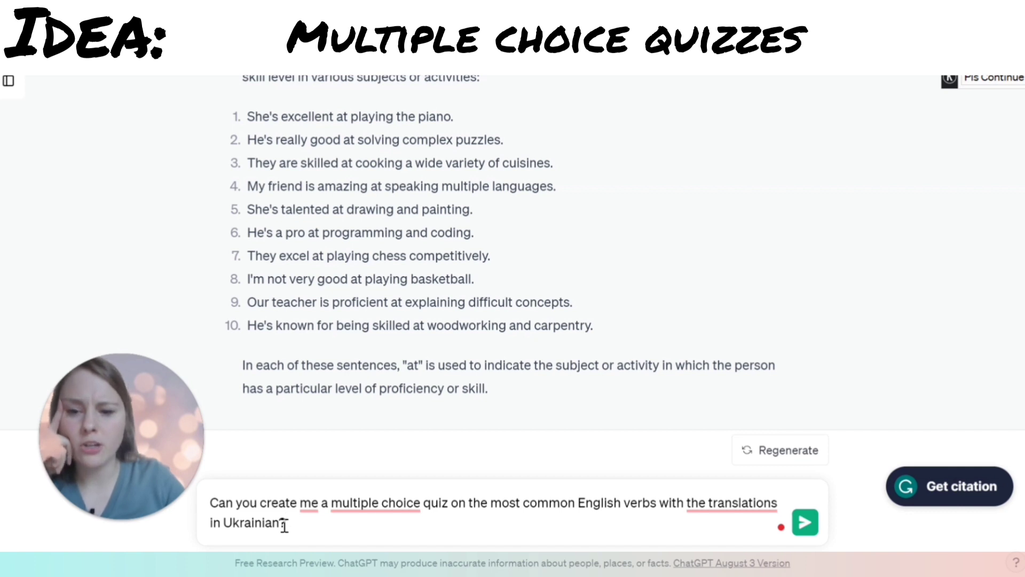
key(Return)
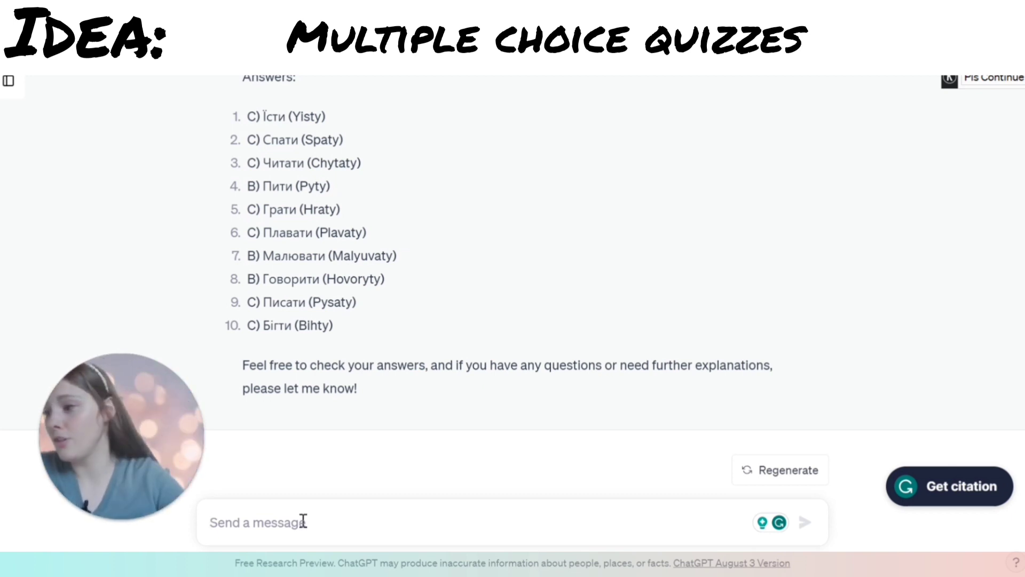
Send the request "Can you show me in table format the present verb tense, when to use them, and an example of each?".
text(Can)
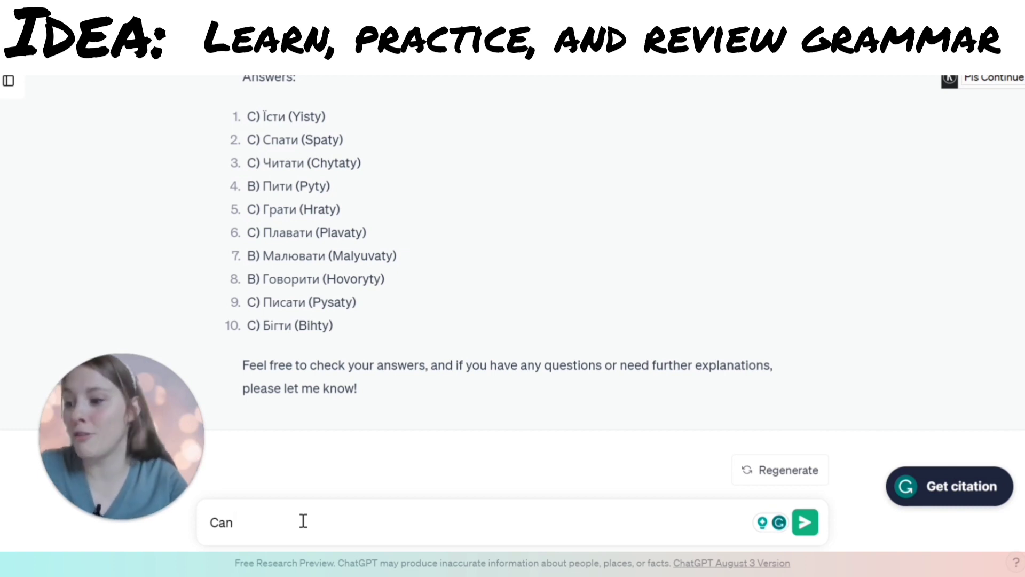
text(y)
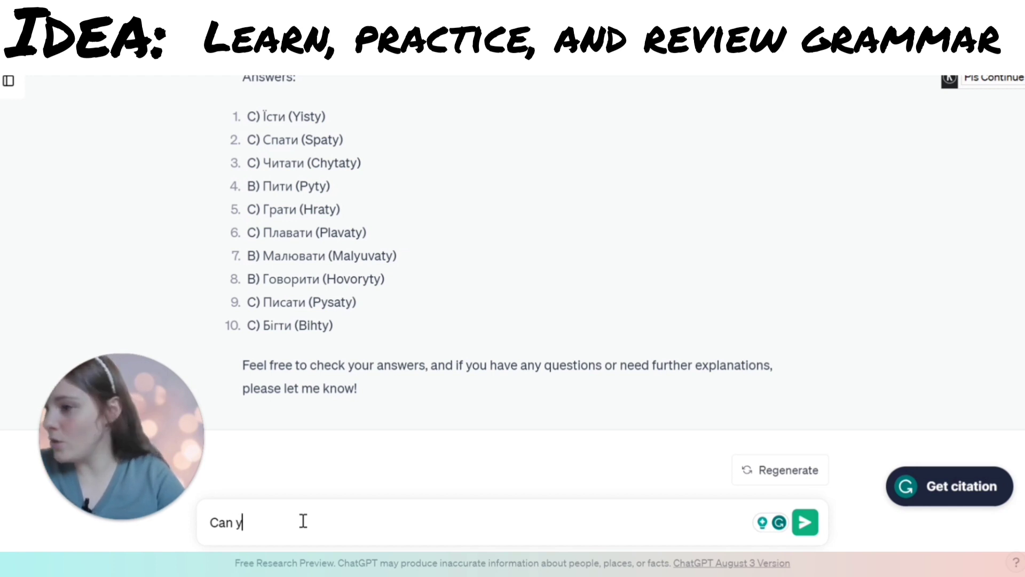
text(ou sho write)
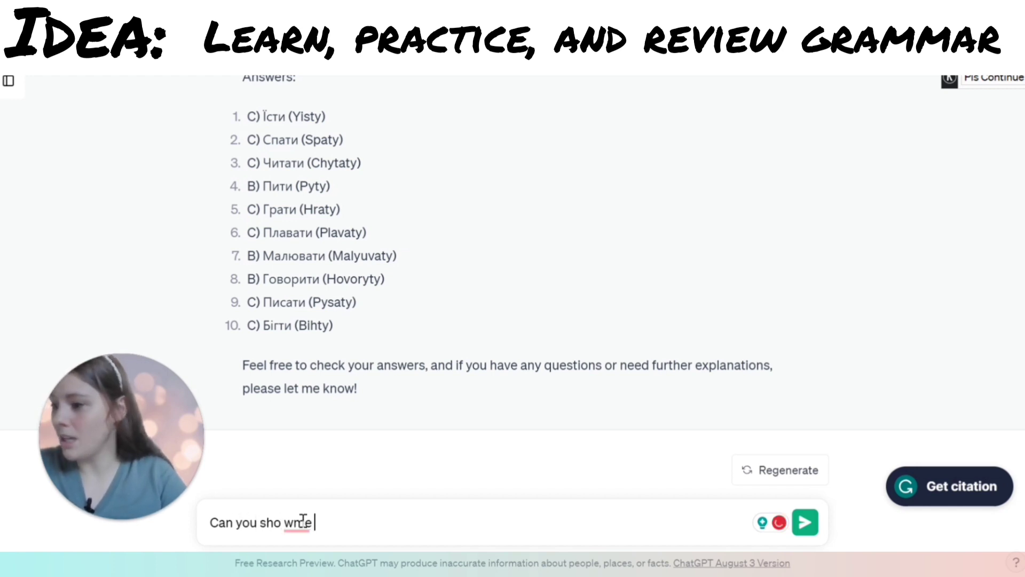
text( in table format)
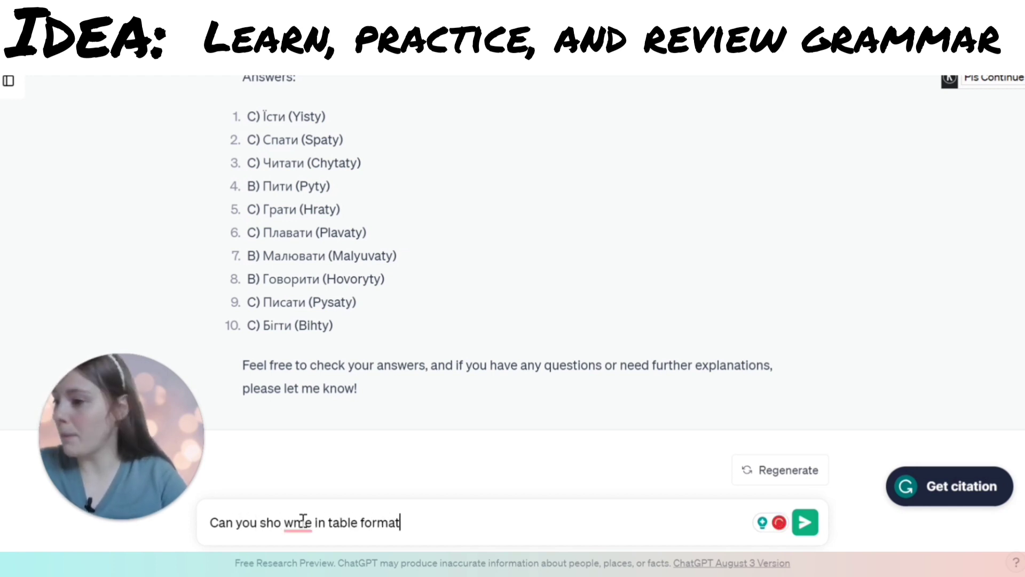
text( the pre)
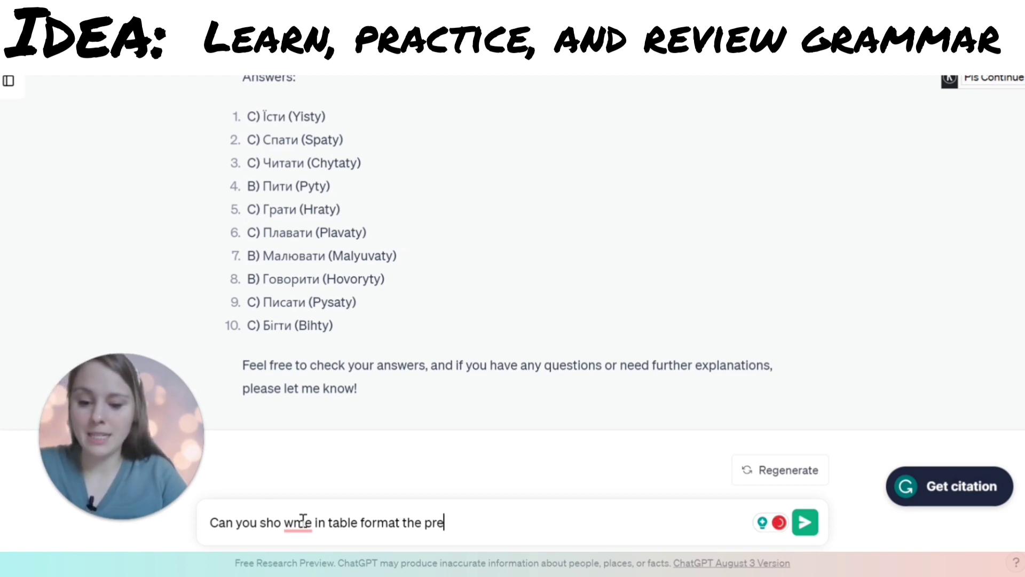
text(sent verb)
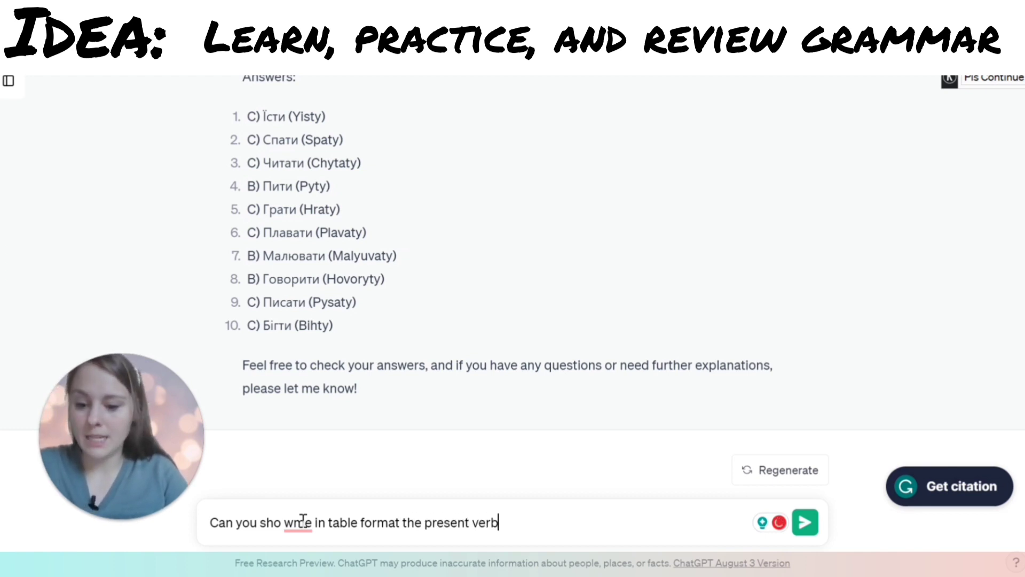
text( tense, )
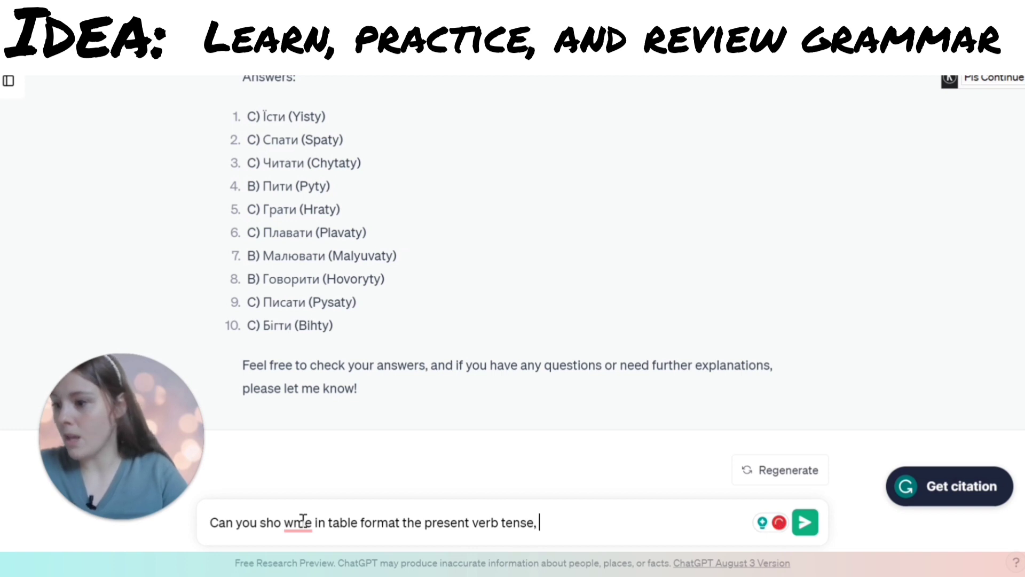
text(when to use th)
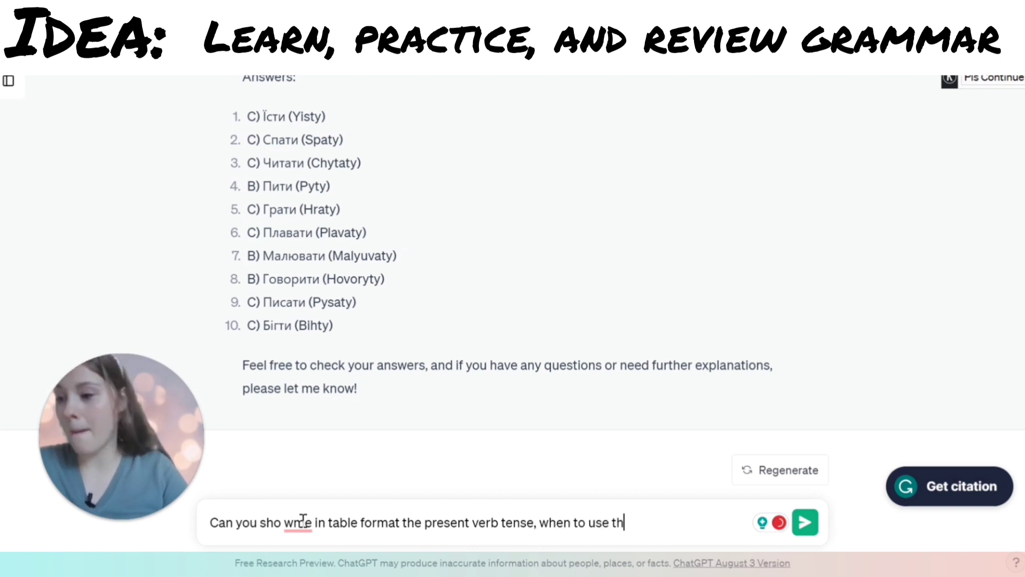
text(em, and an ex)
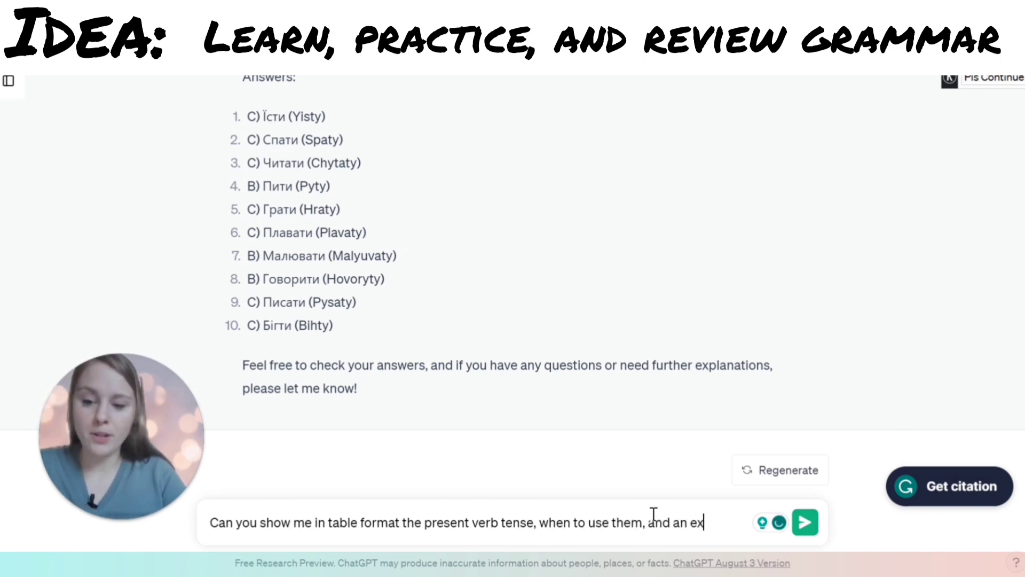
text(ample of each?)
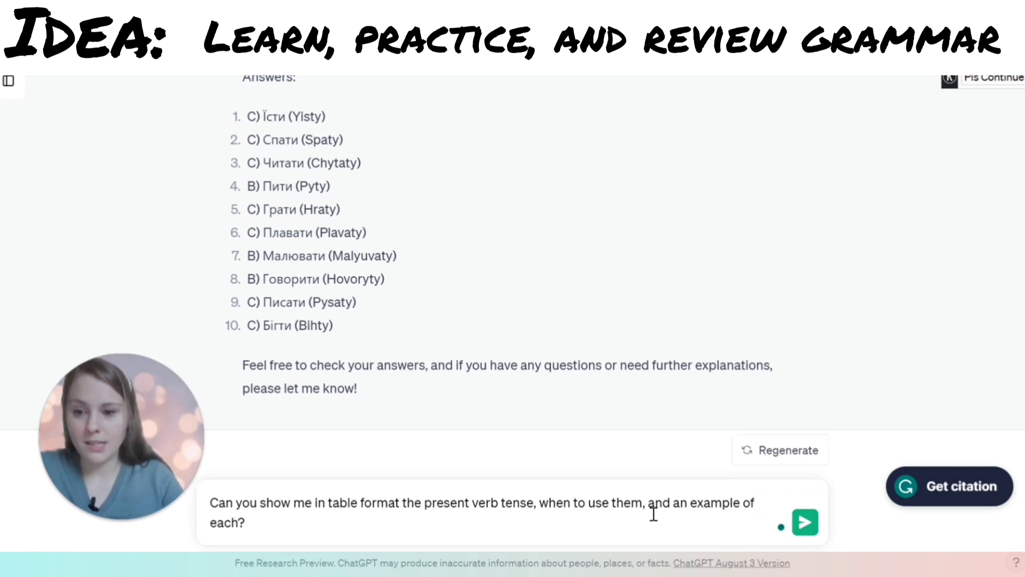
key(Return)
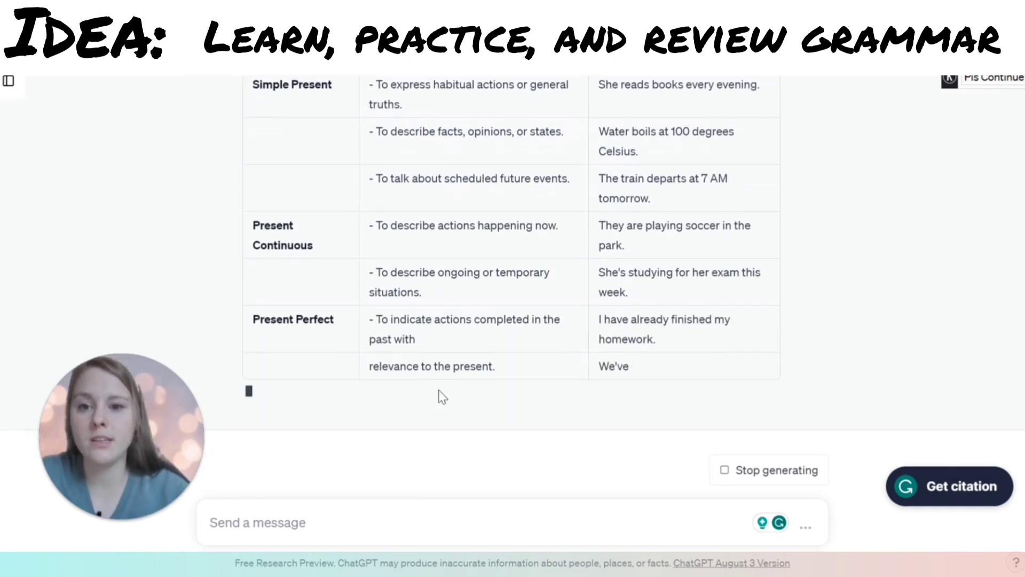
Send the request "Can you make me a worksheet to practice knowing when to use each present tense" in a new message.
scroll(439, 395, up, 3)
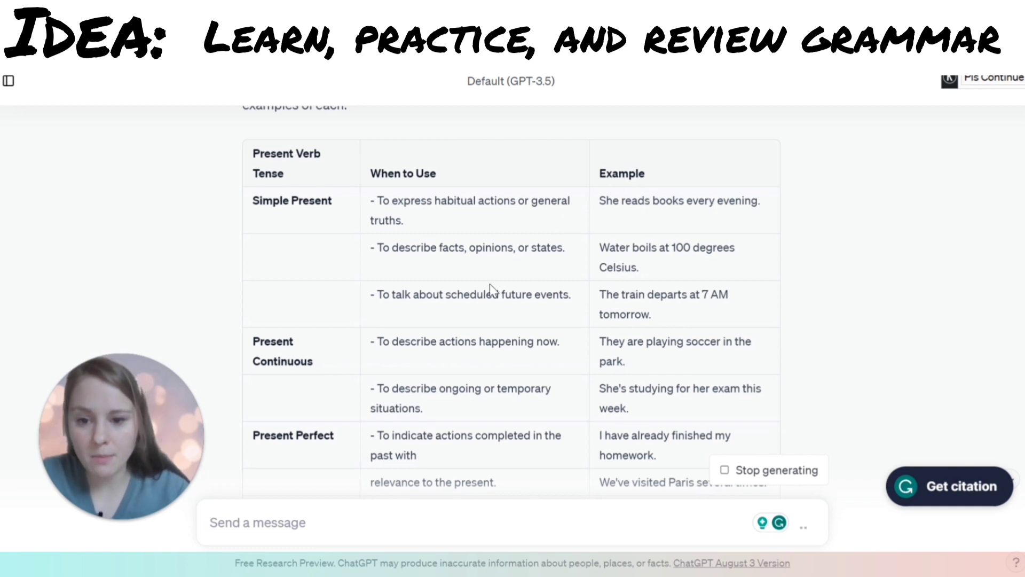
scroll(399, 306, down, 3)
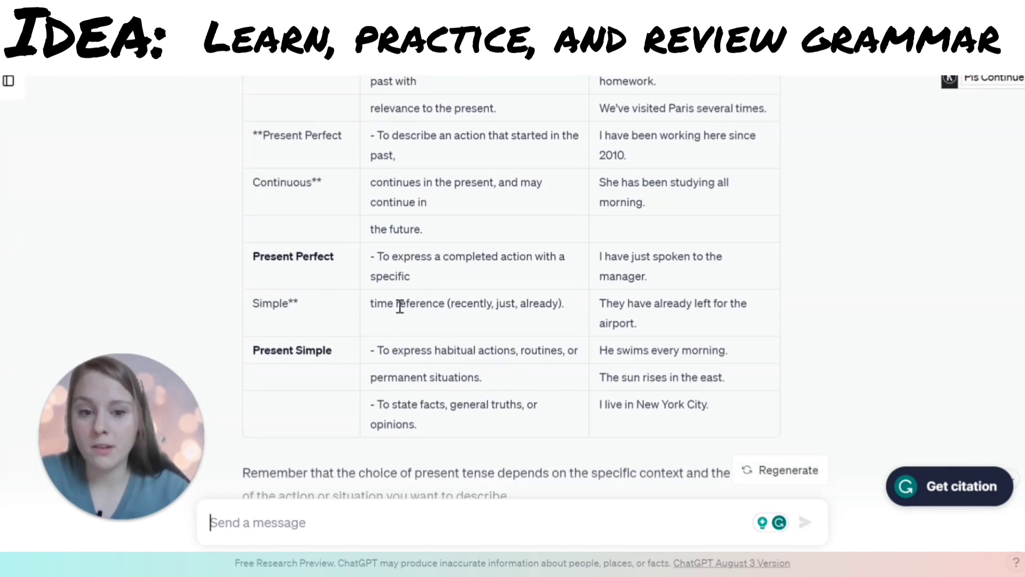
scroll(400, 306, down, 2)
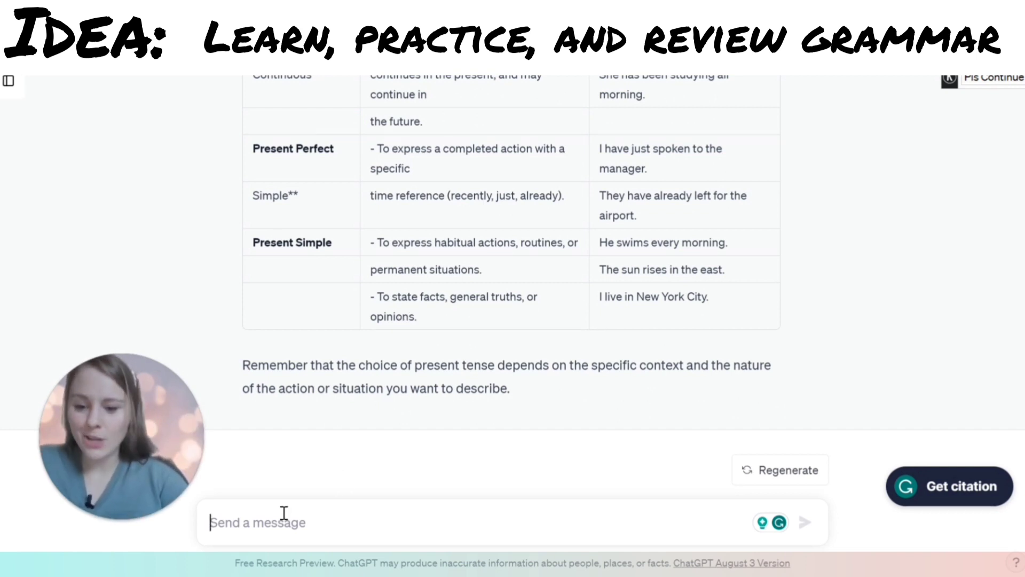
text(Can you mak)
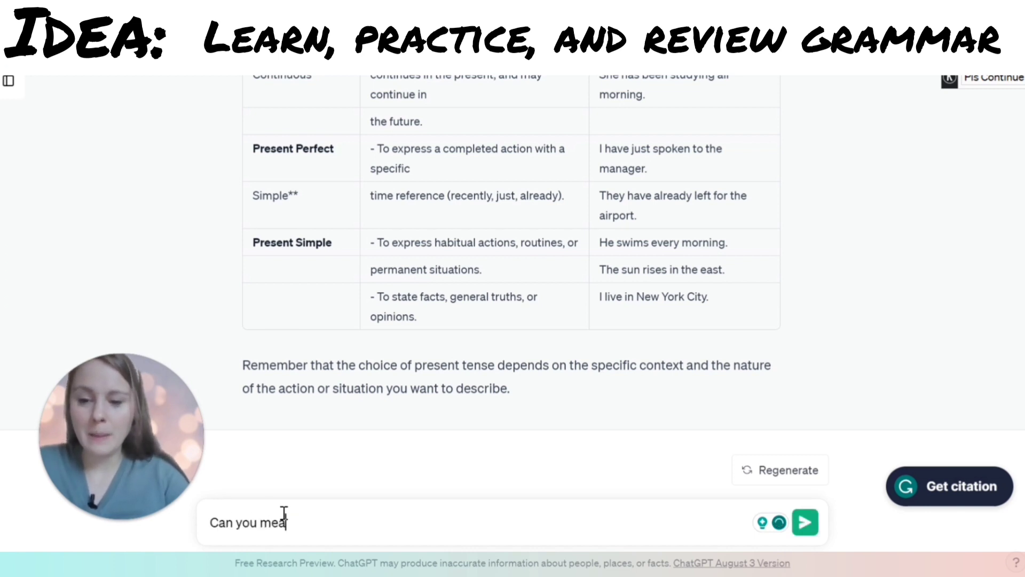
text(e me a wor)
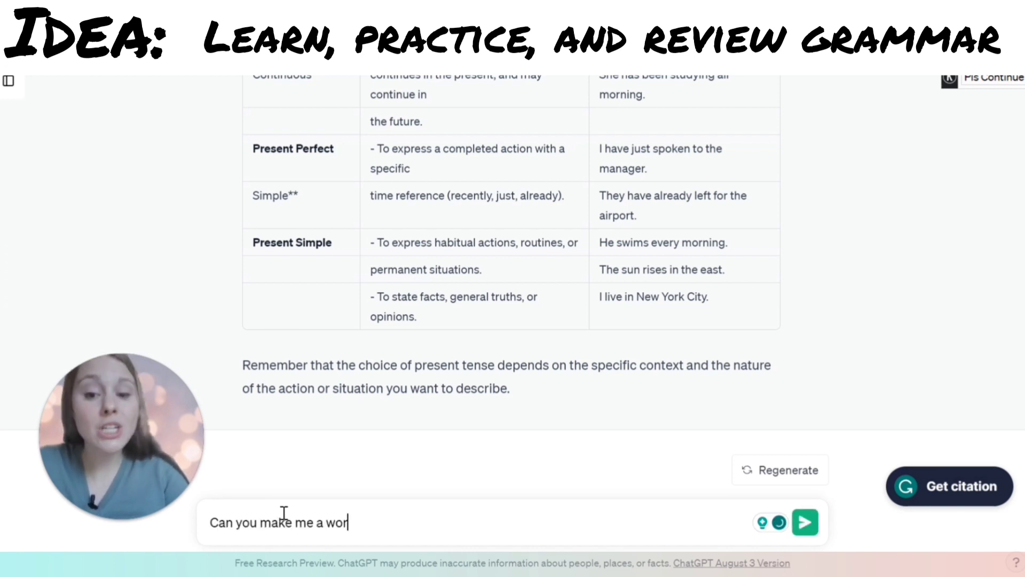
text(kshoet to )
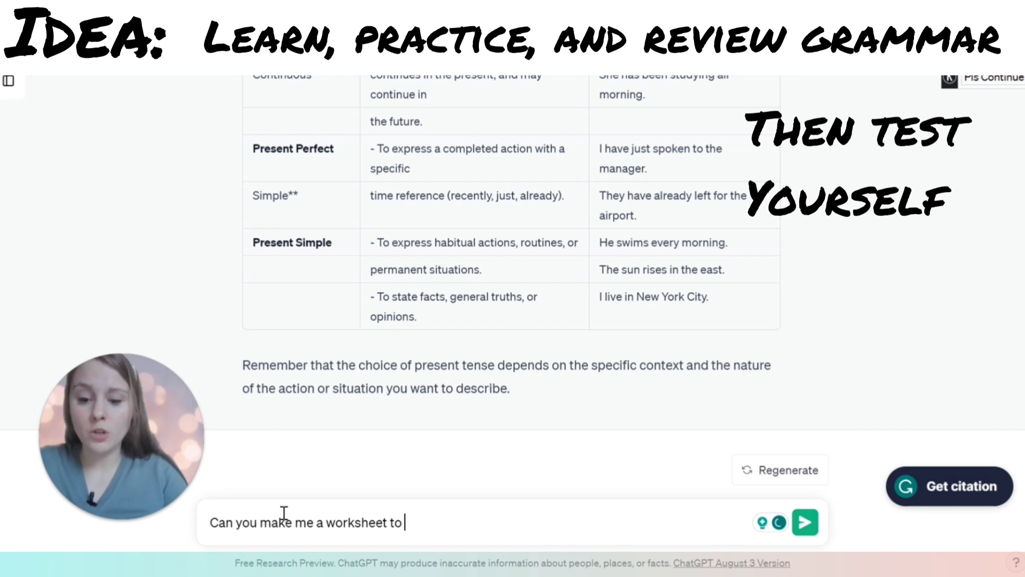
text(practice knowing)
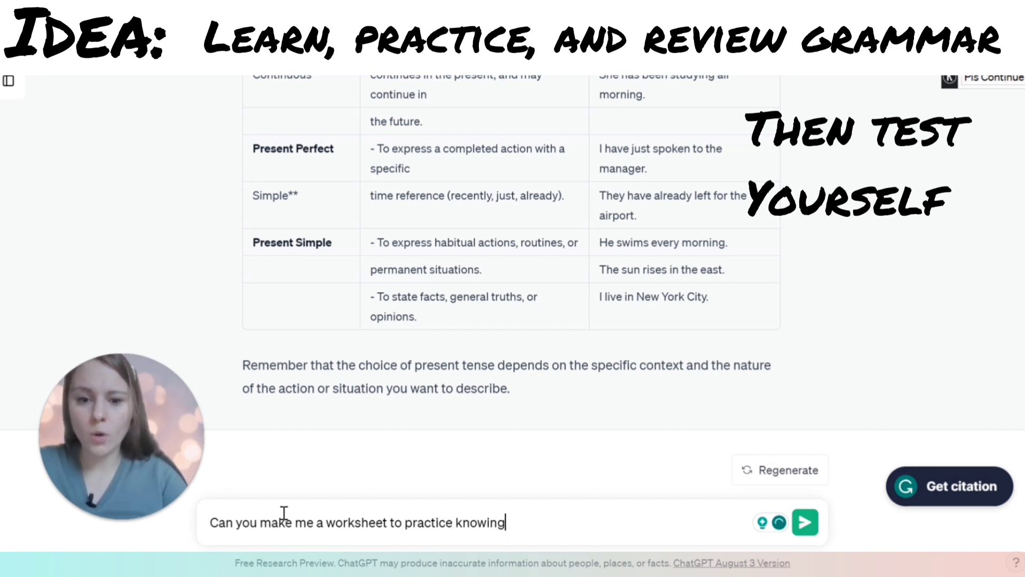
text( when to use )
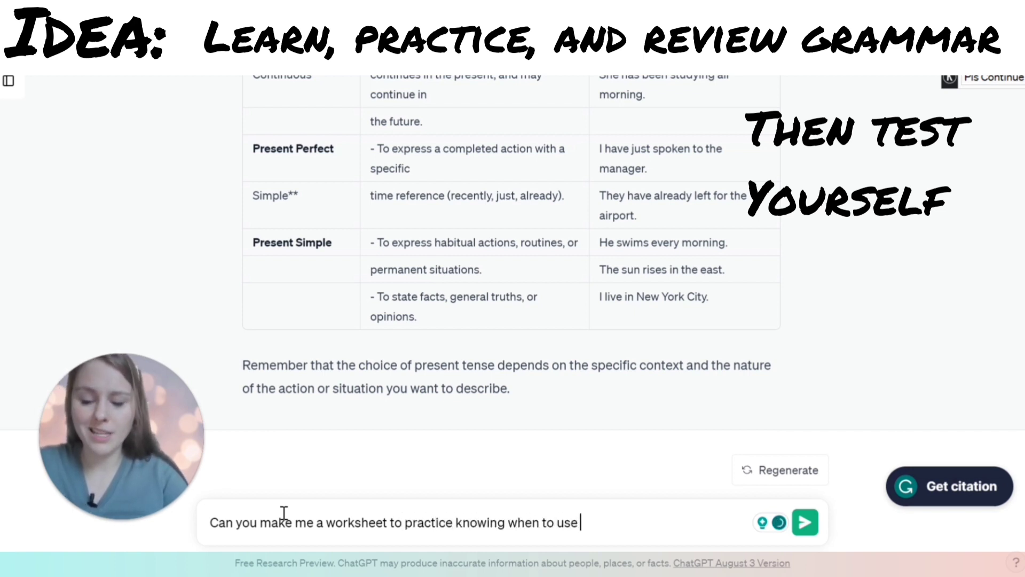
text(each present t)
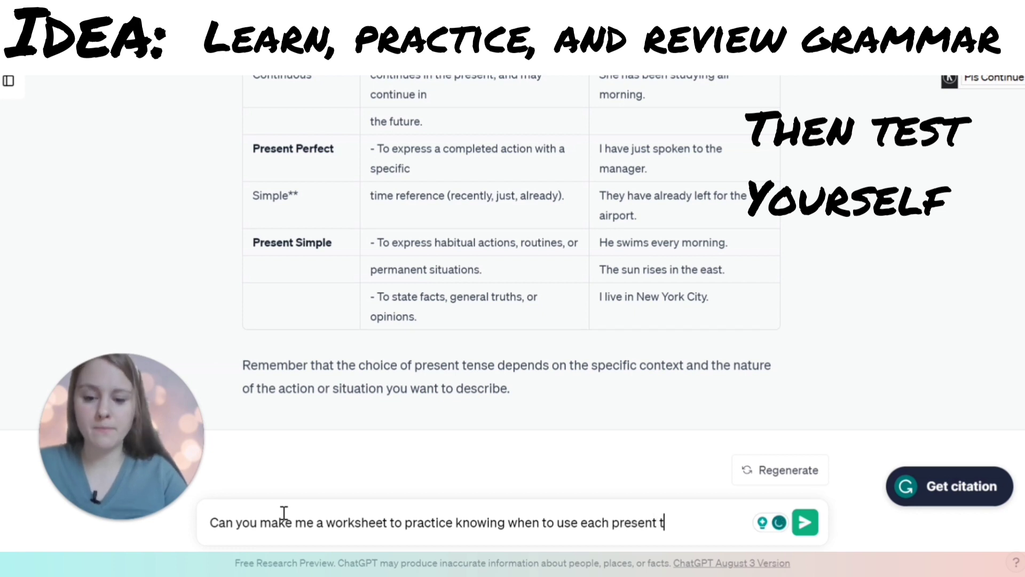
text(ense)
key(Return)
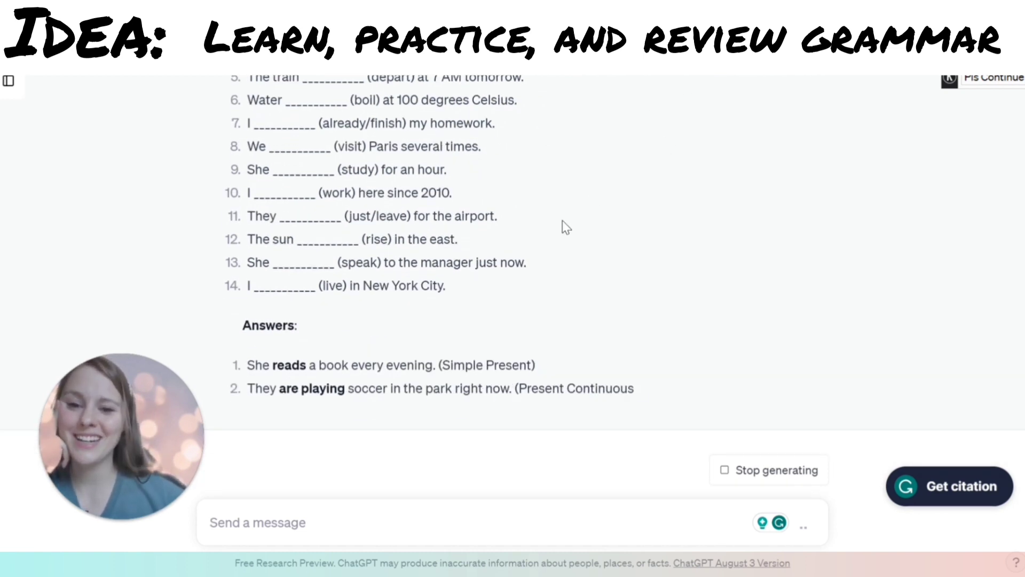
Write "Is this grammatically correct..." in a new message, correcting the spelling of "grammatically", and send it.
scroll(555, 232, up, 2)
scroll(558, 233, up, 1)
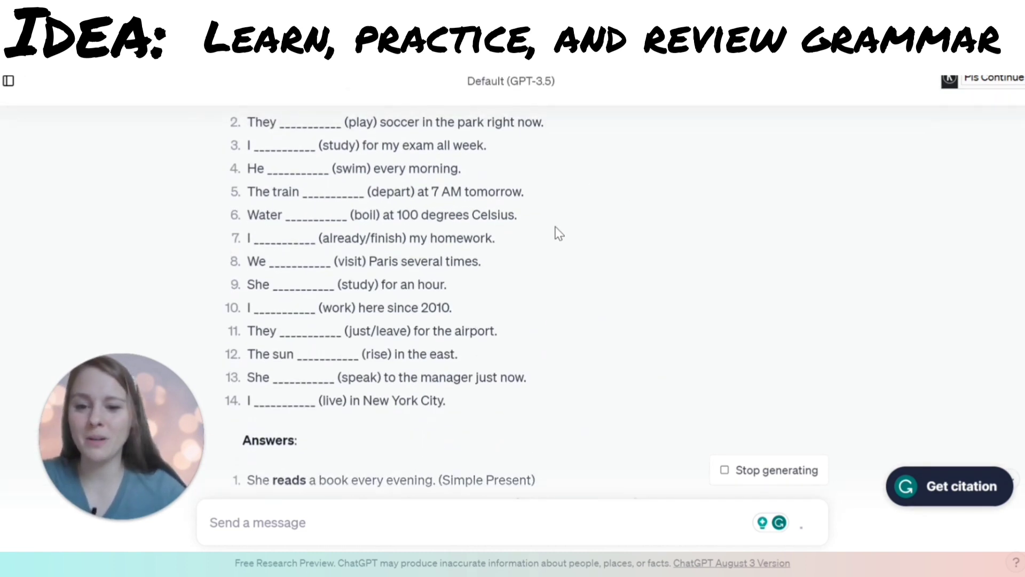
scroll(558, 234, up, 1)
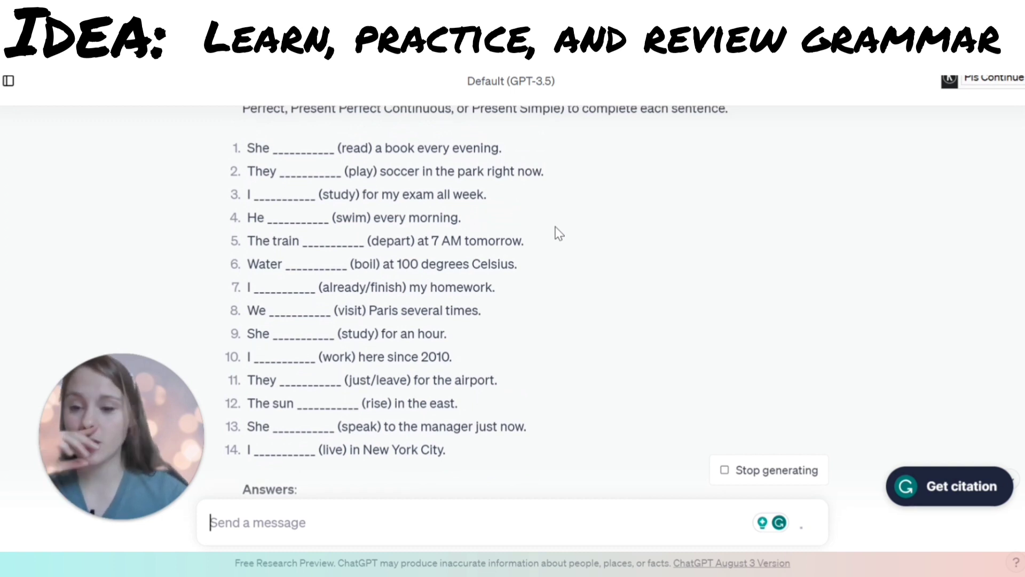
scroll(556, 230, down, 8)
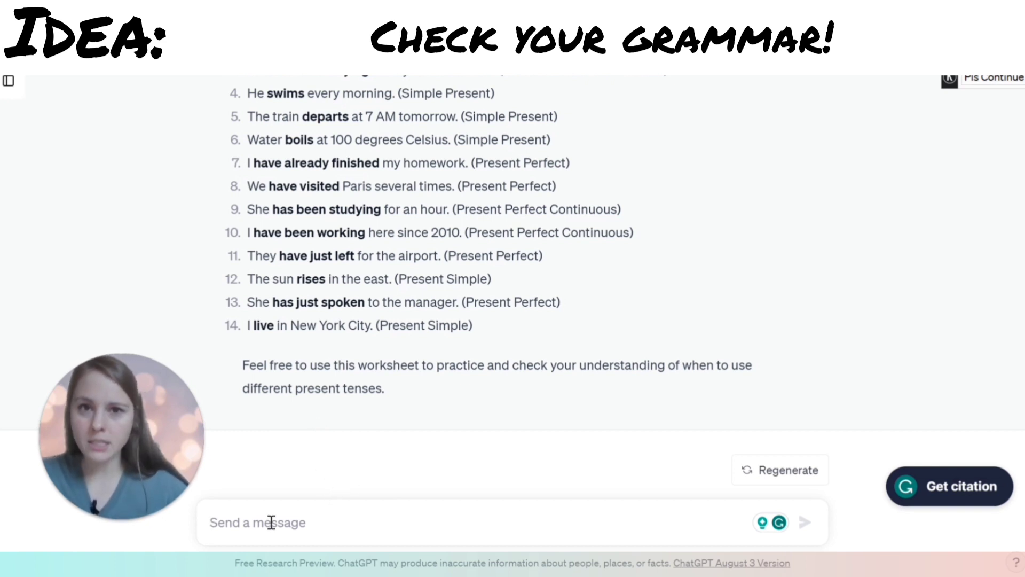
text(Is)
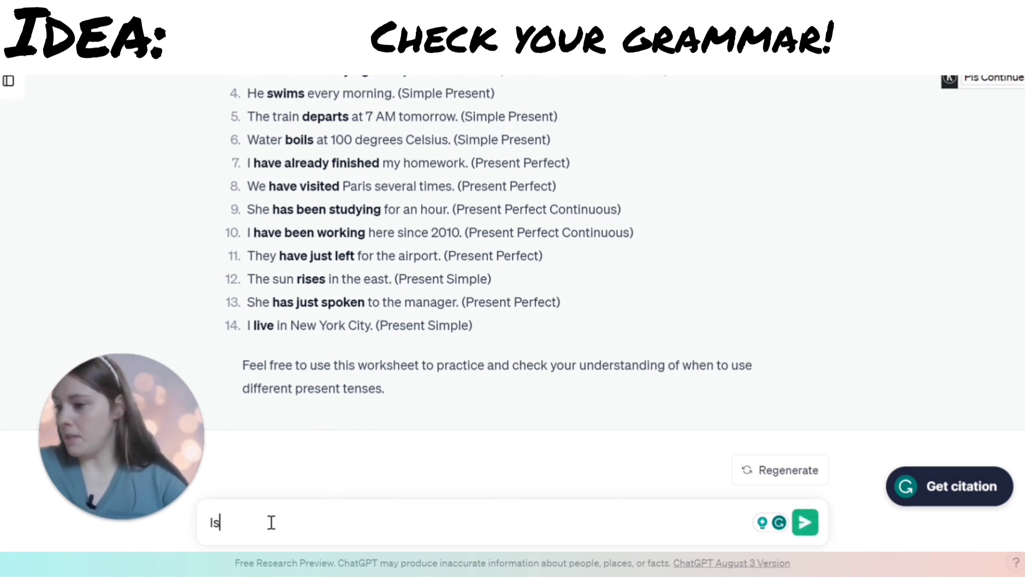
text( this gram)
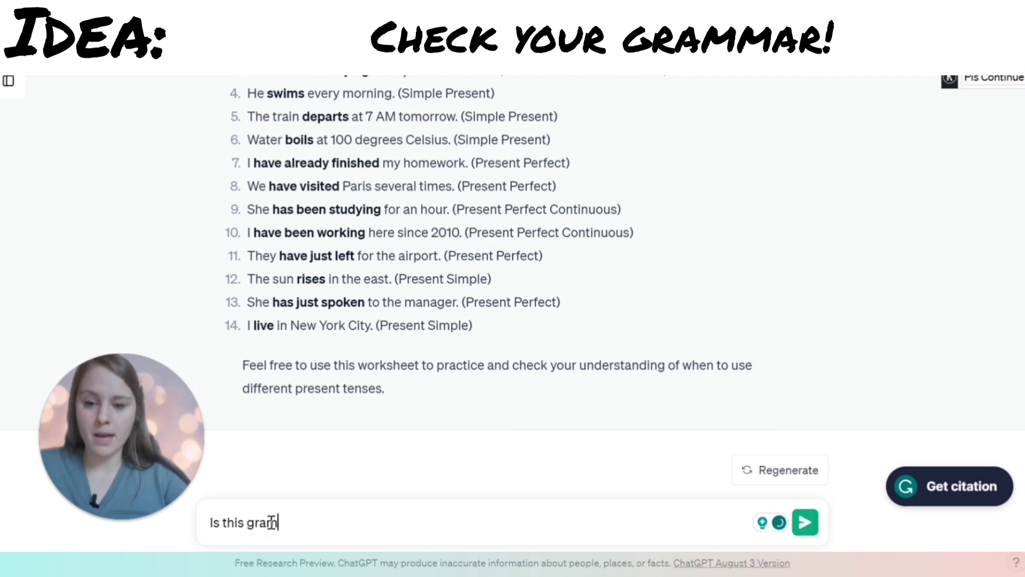
text(matically correct)
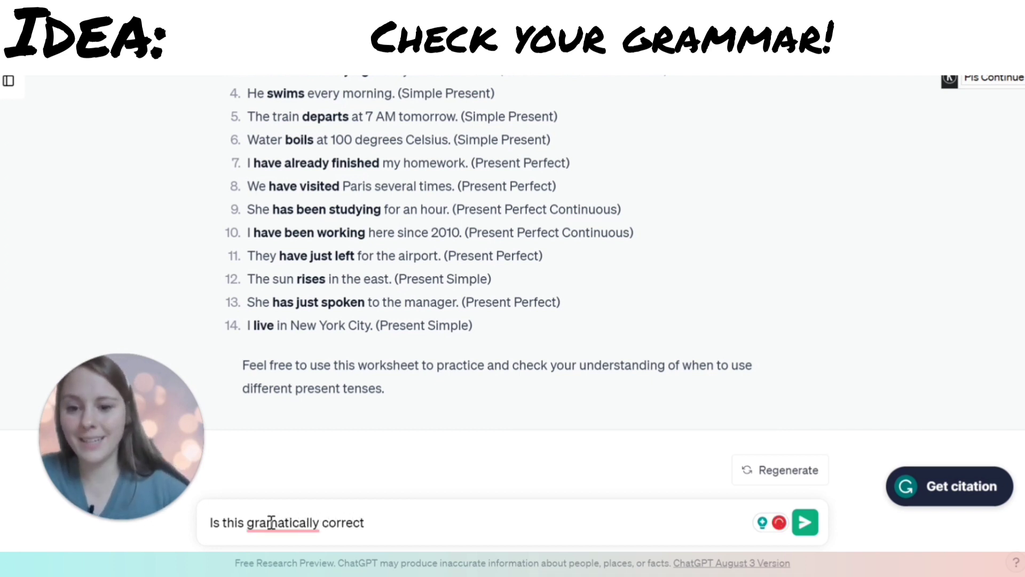
right_click(271, 522)
click(251, 517)
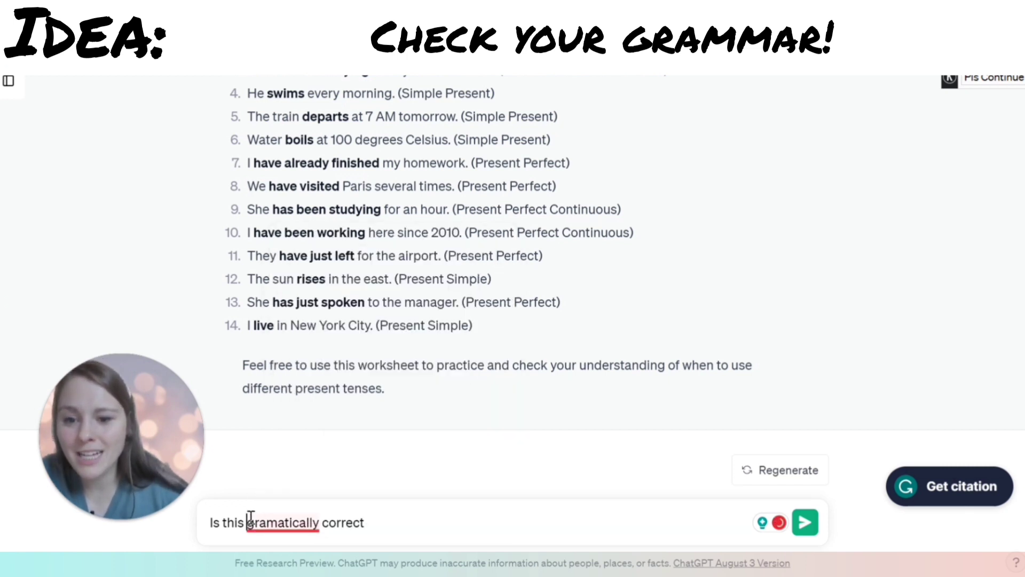
click(291, 408)
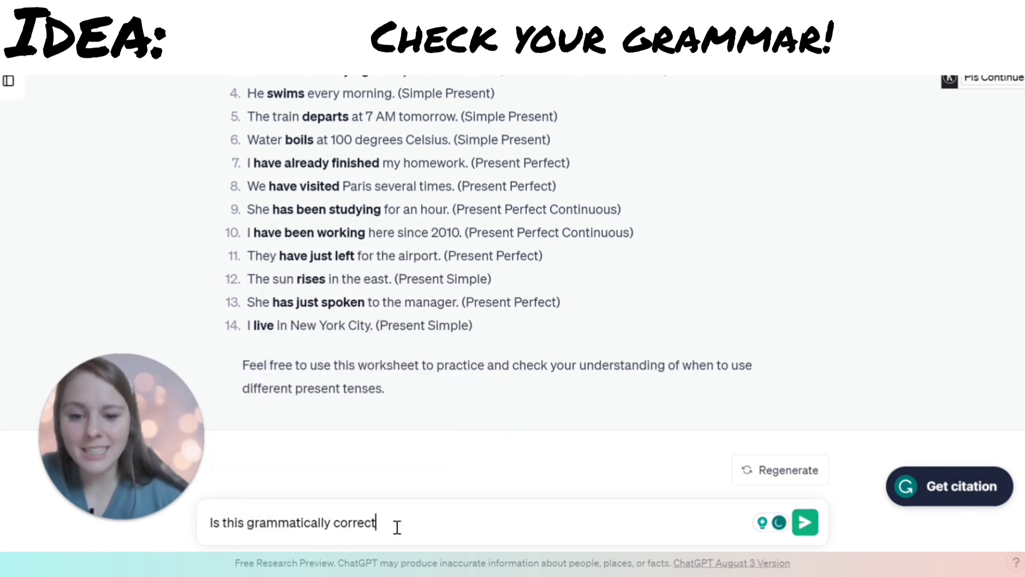
key(Return)
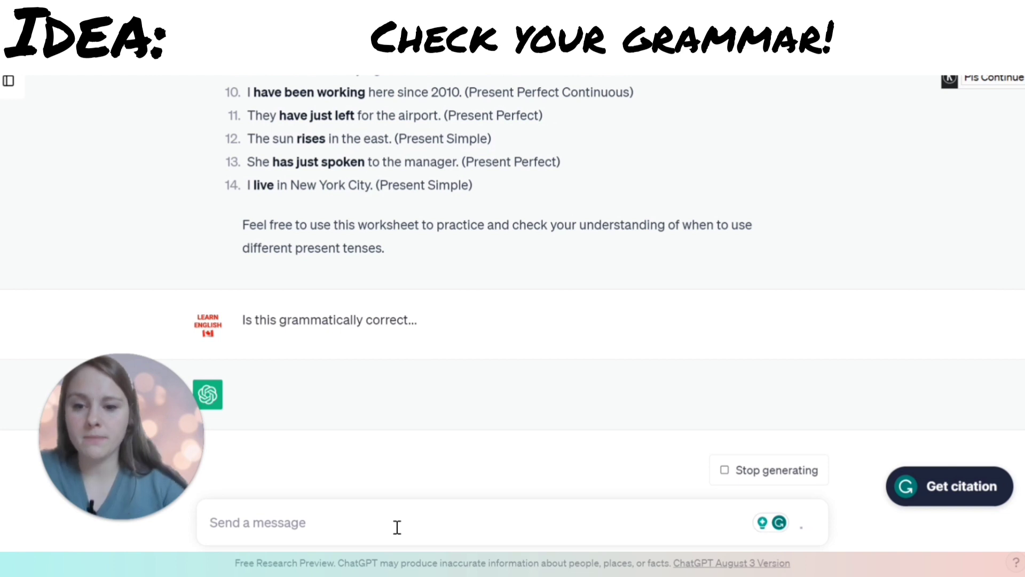
Send the question "Is this grammatically correct... I very know him well." in a new message.
text(Is this )
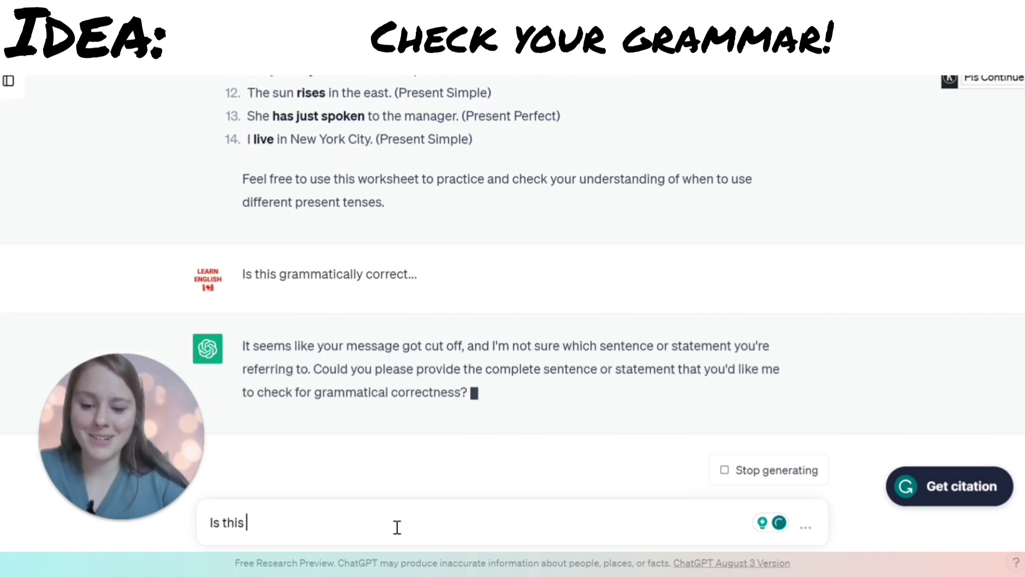
text(grammar)
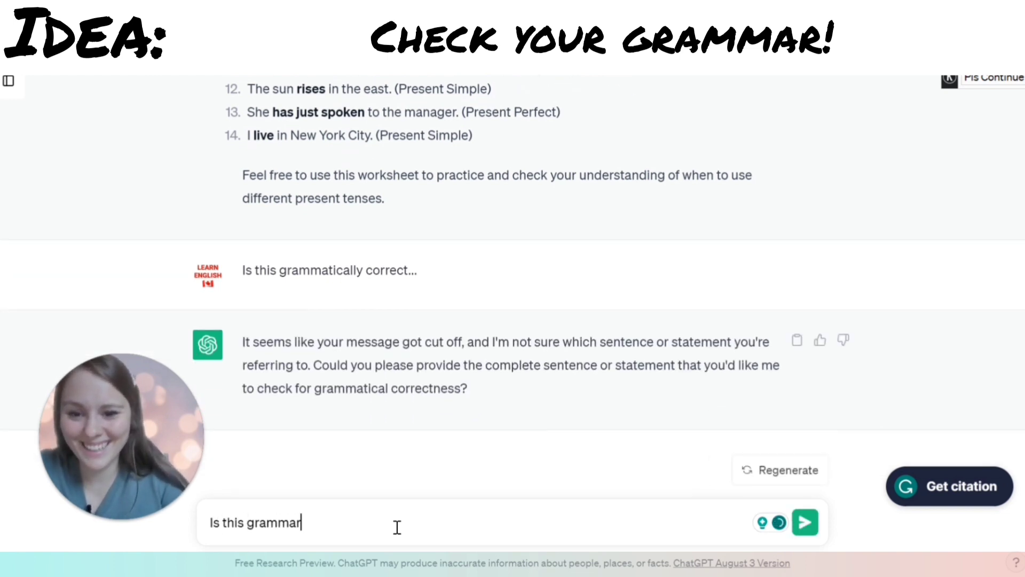
key(BackSpace)
text(tic)
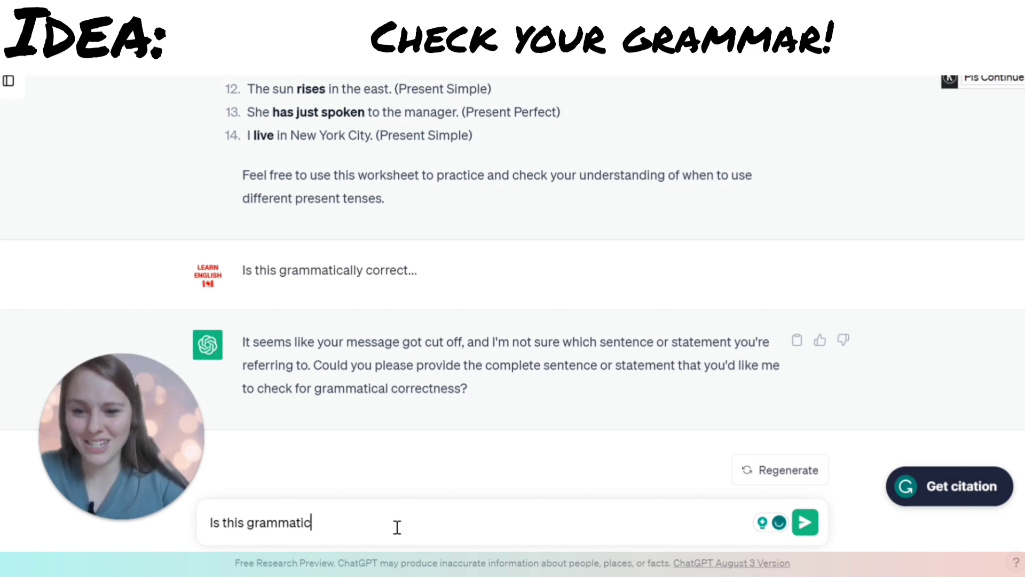
text(ally correct...)
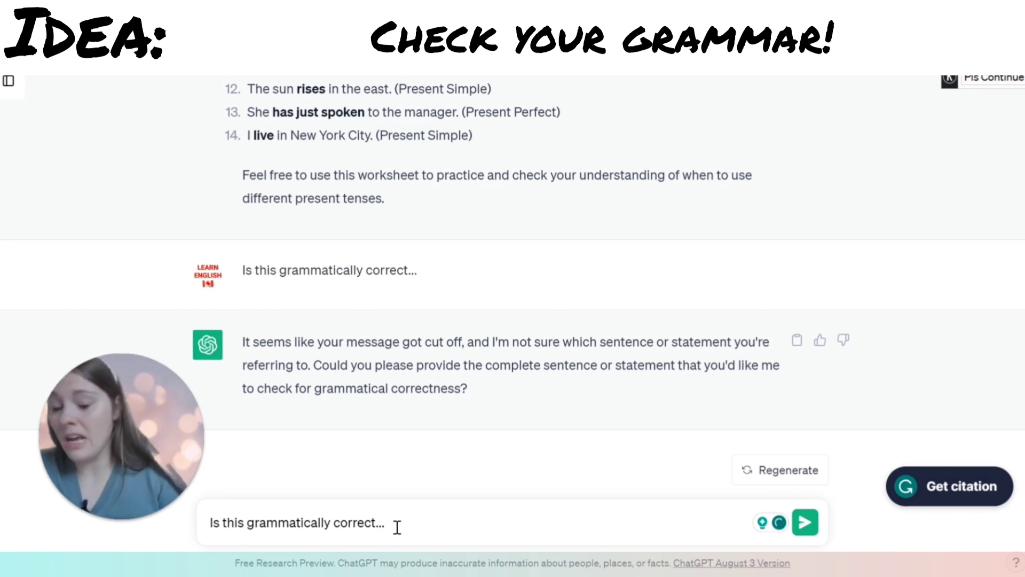
text(I very)
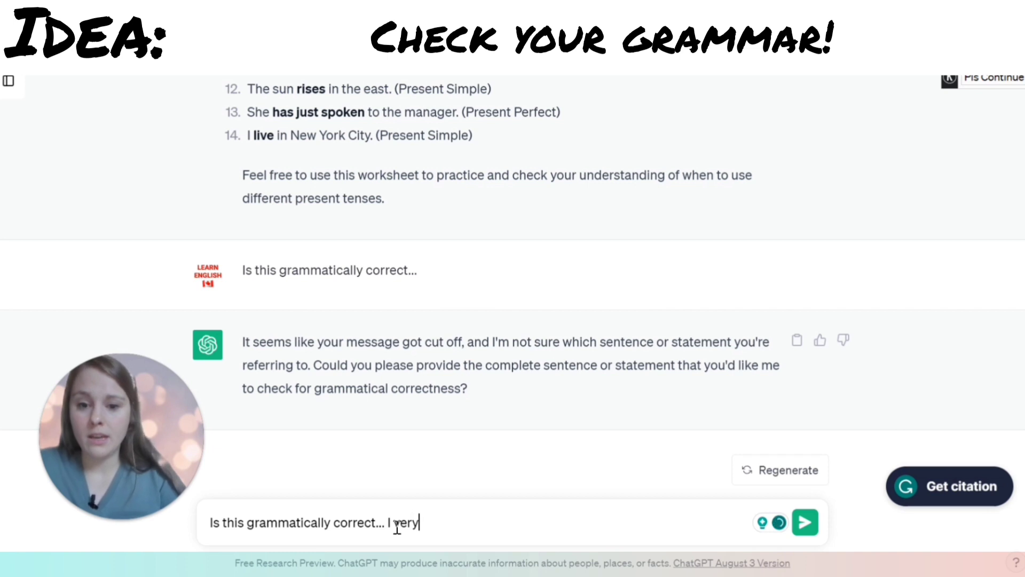
text( know him)
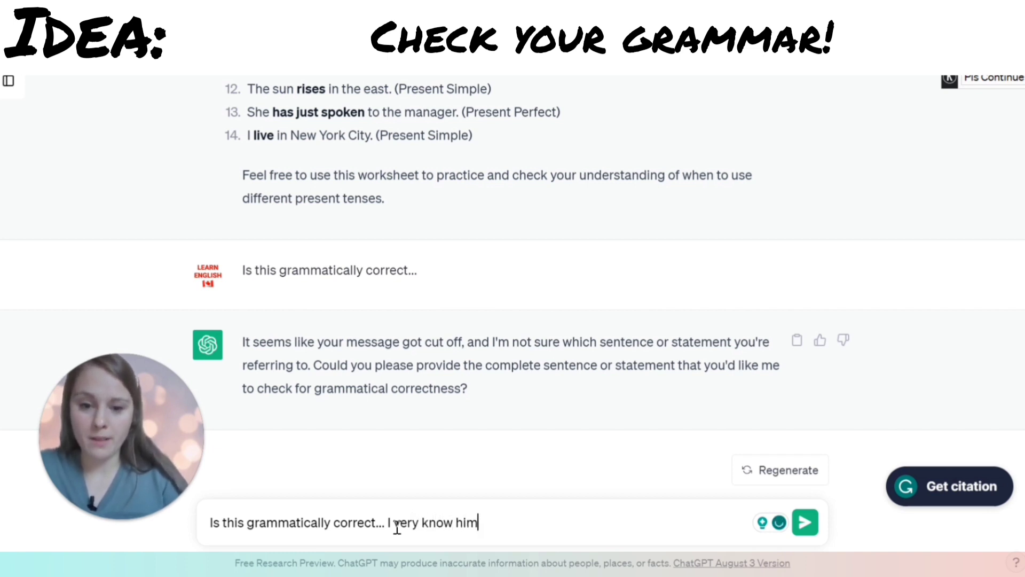
text( well.)
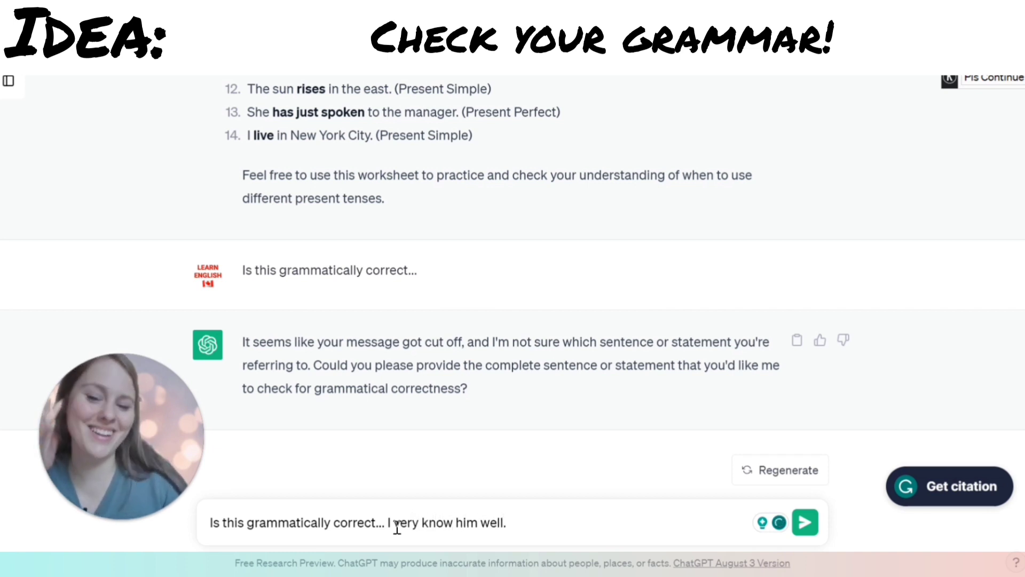
key(Return)
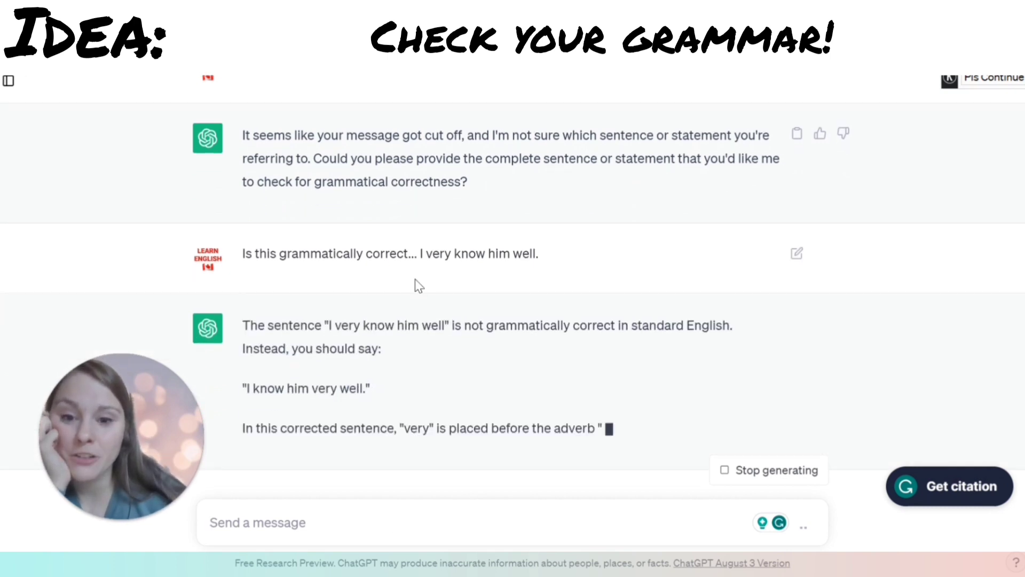
scroll(264, 259, up, 1)
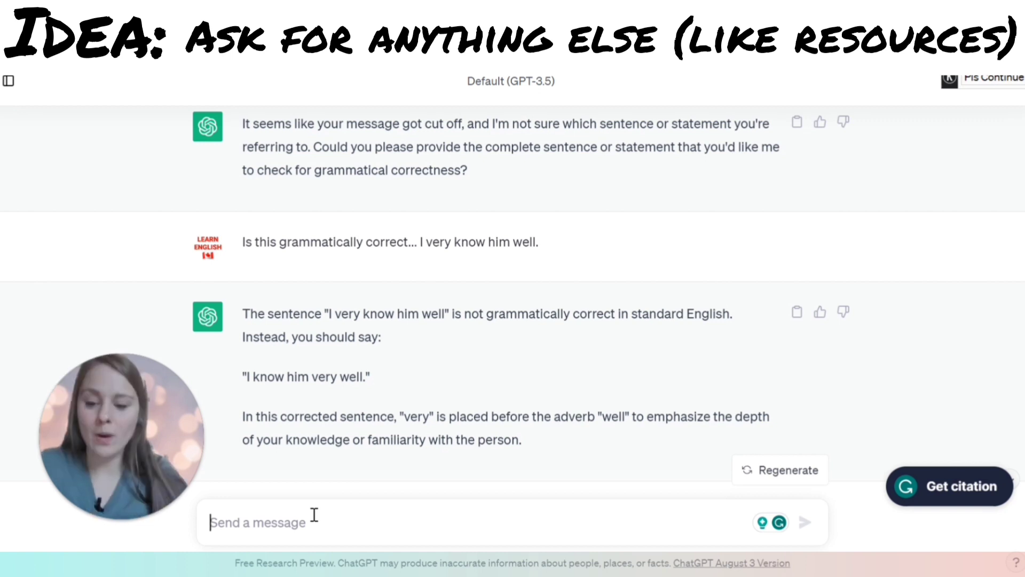
Ask "What are some apps to help me learn English^" in a new message and send it.
text(What)
key(BackSpace)
key(BackSpace)
key(BackSpace)
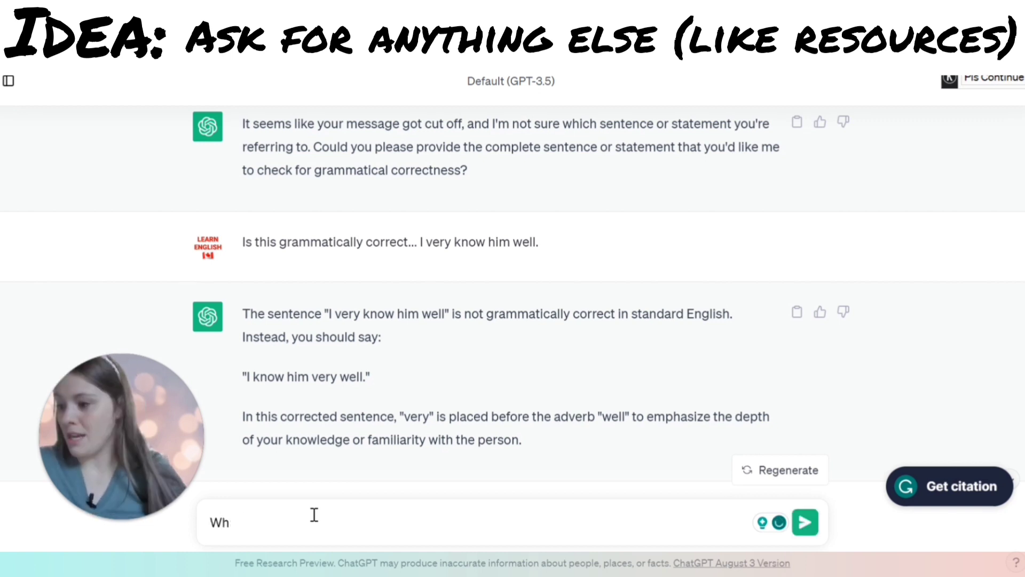
text(at a)
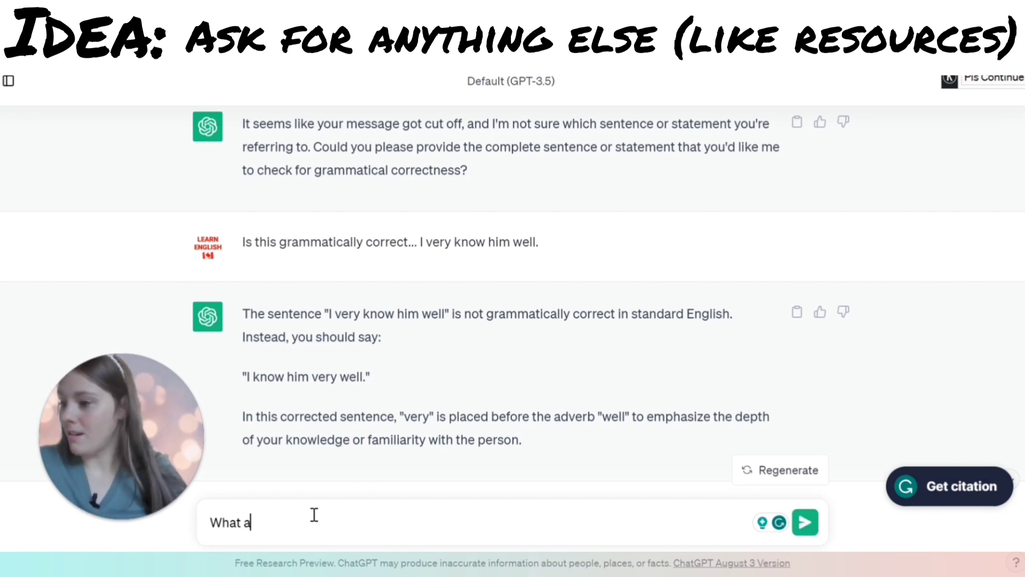
text(re some apps to)
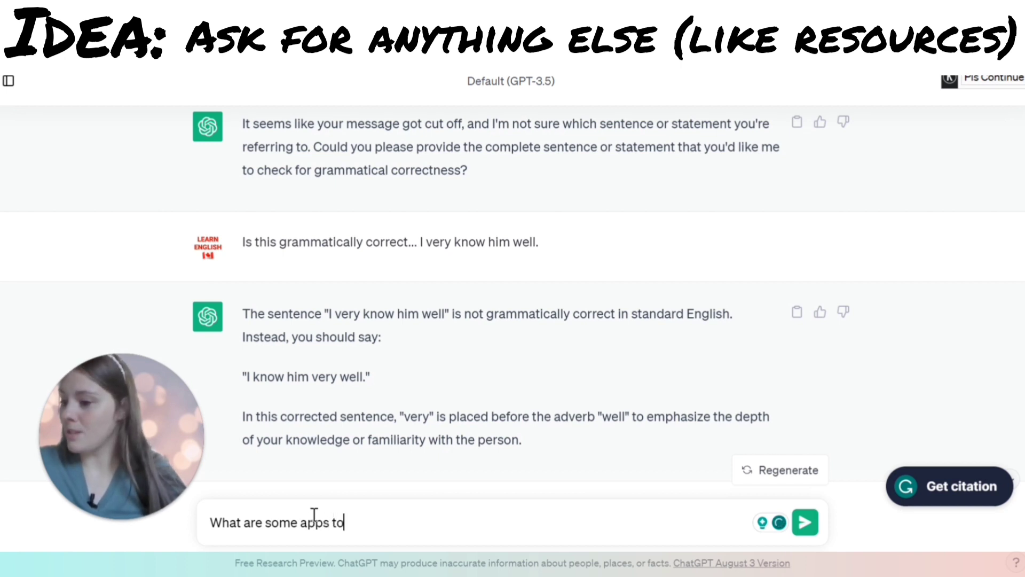
text( help me lear)
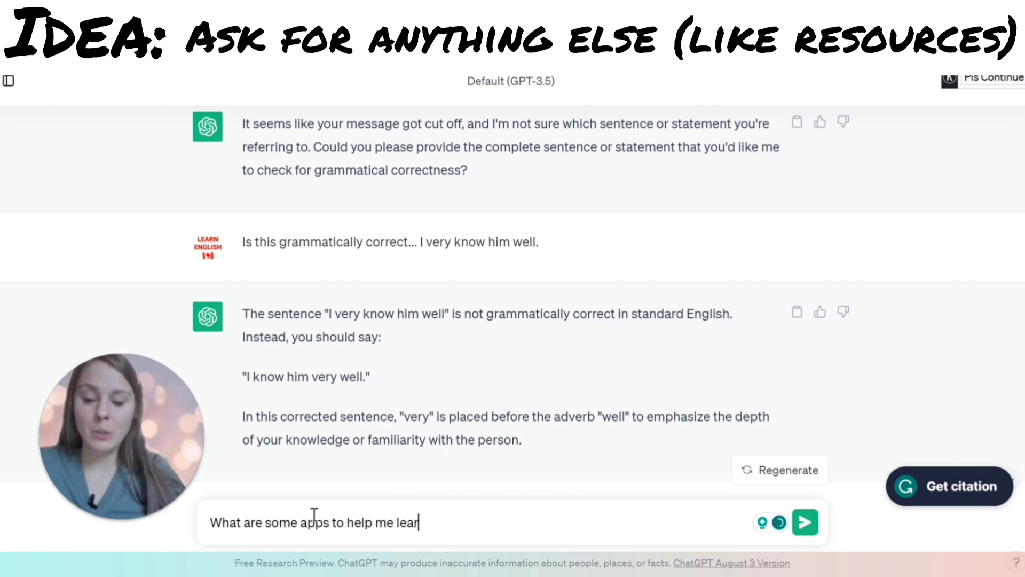
text(n English^)
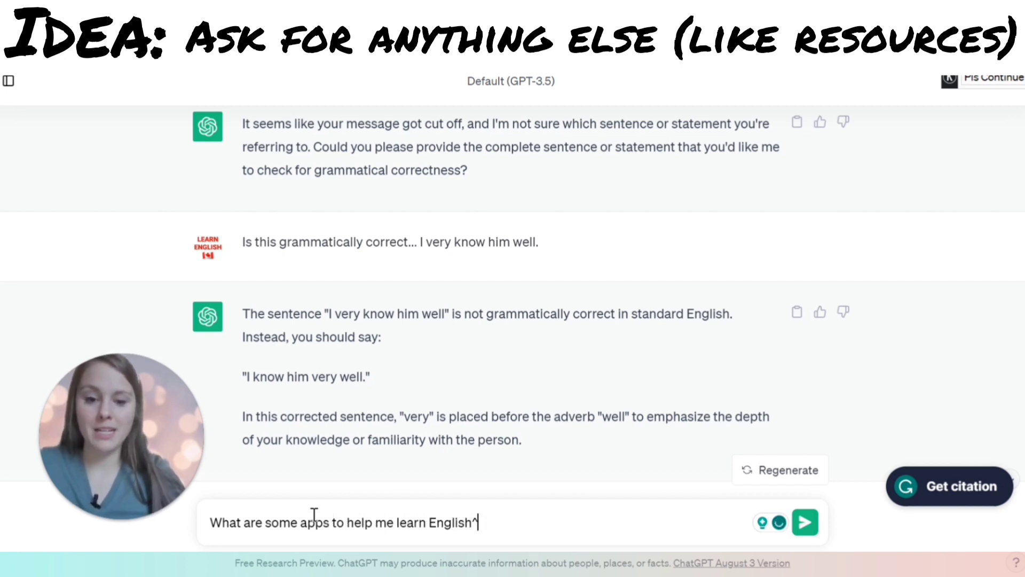
key(Return)
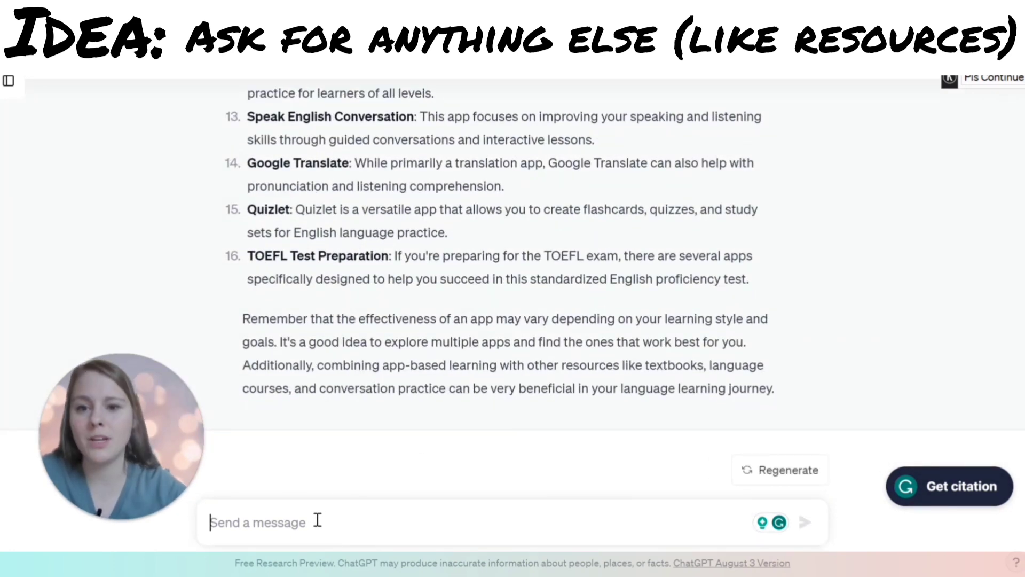
Send the follow-up question "What are free apps to help me improve my English".
text(What are the)
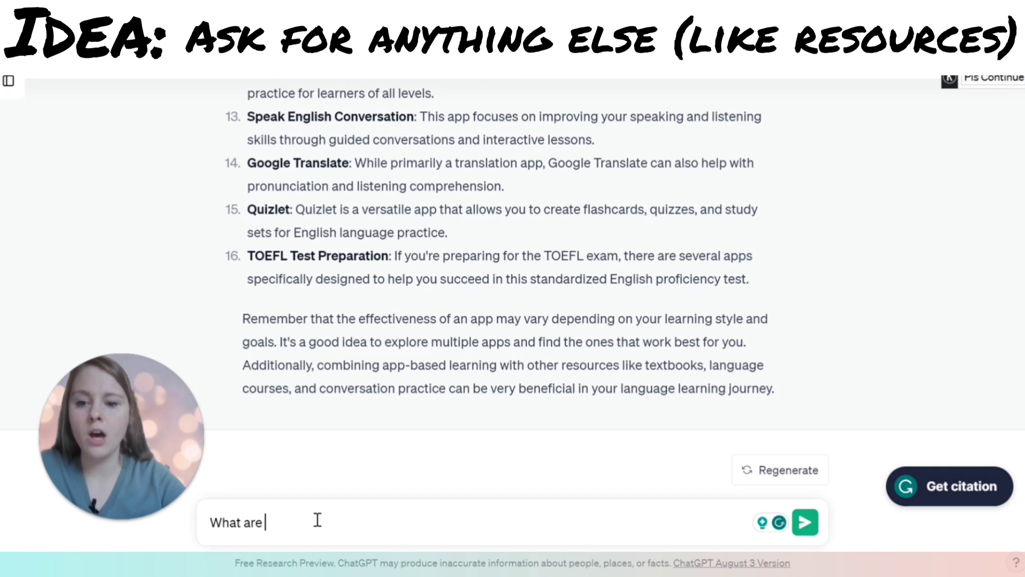
key(BackSpace)
key(BackSpace)
key(BackSpace)
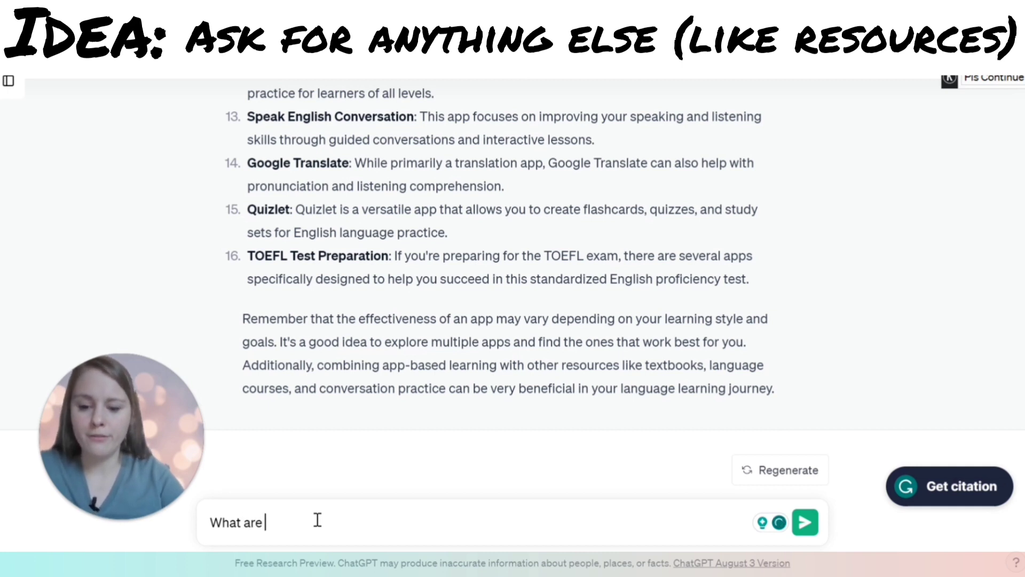
text(free apps to )
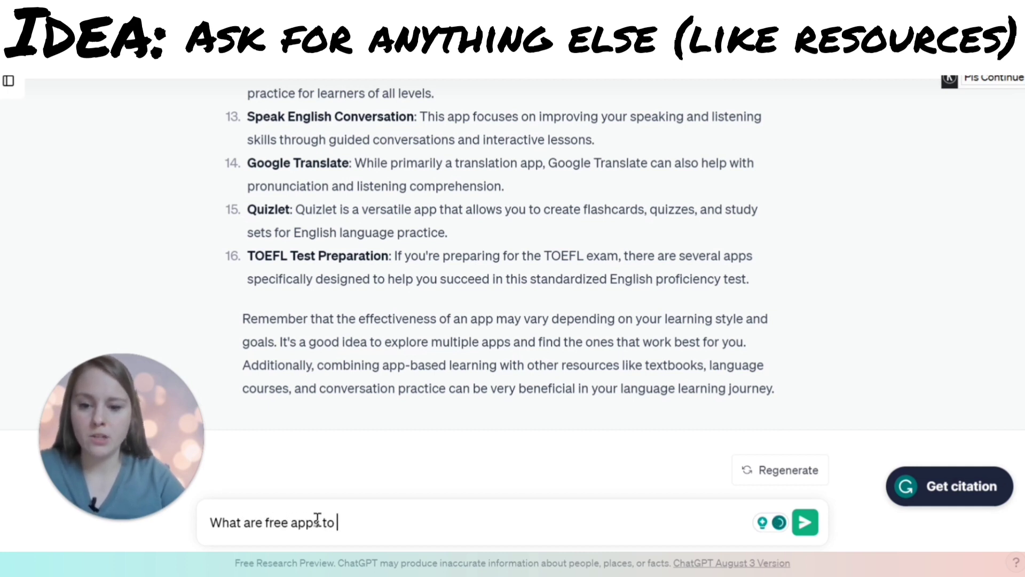
text(help me in)
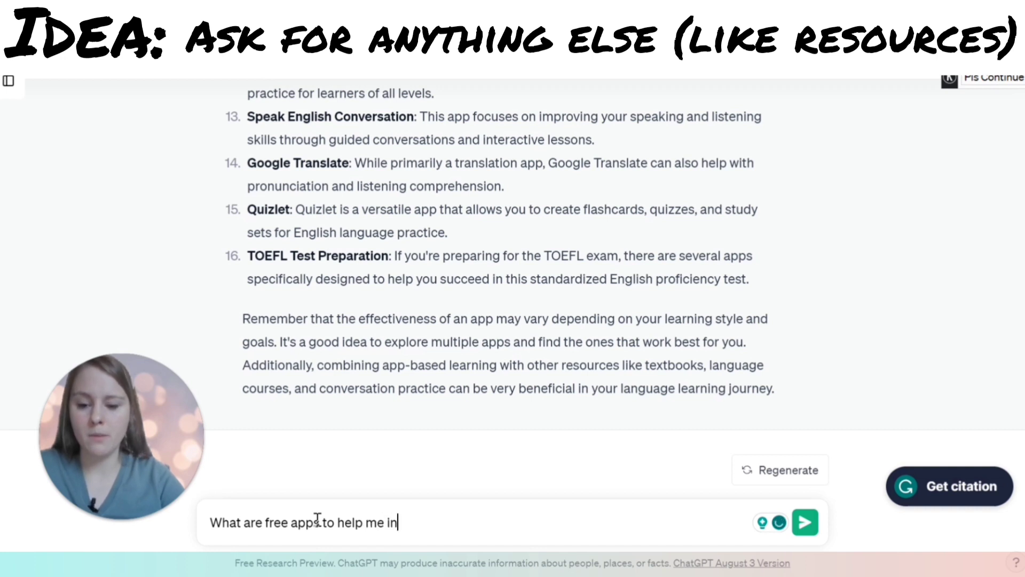
key(BackSpace)
text(mprove my )
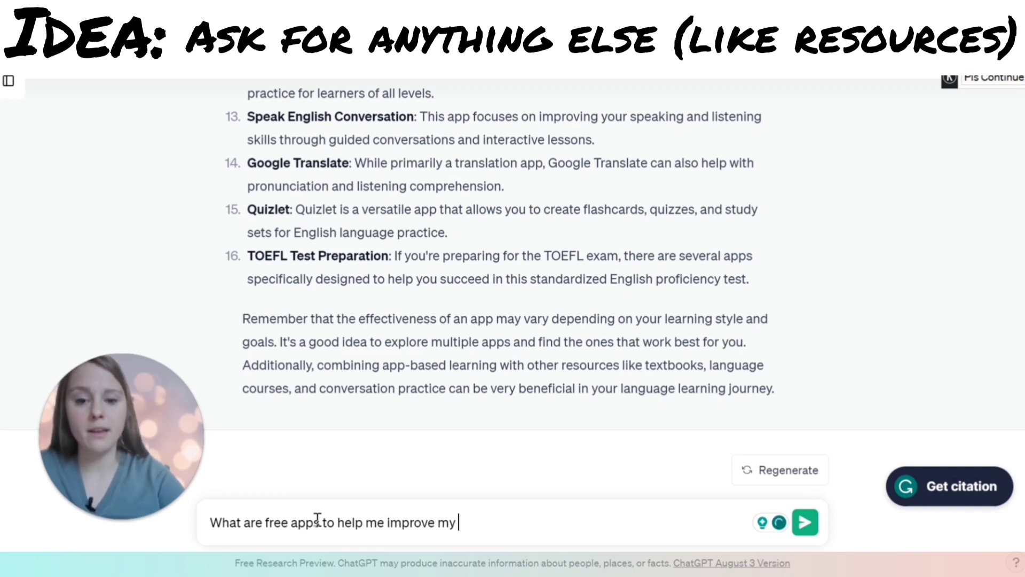
text(English)
key(Return)
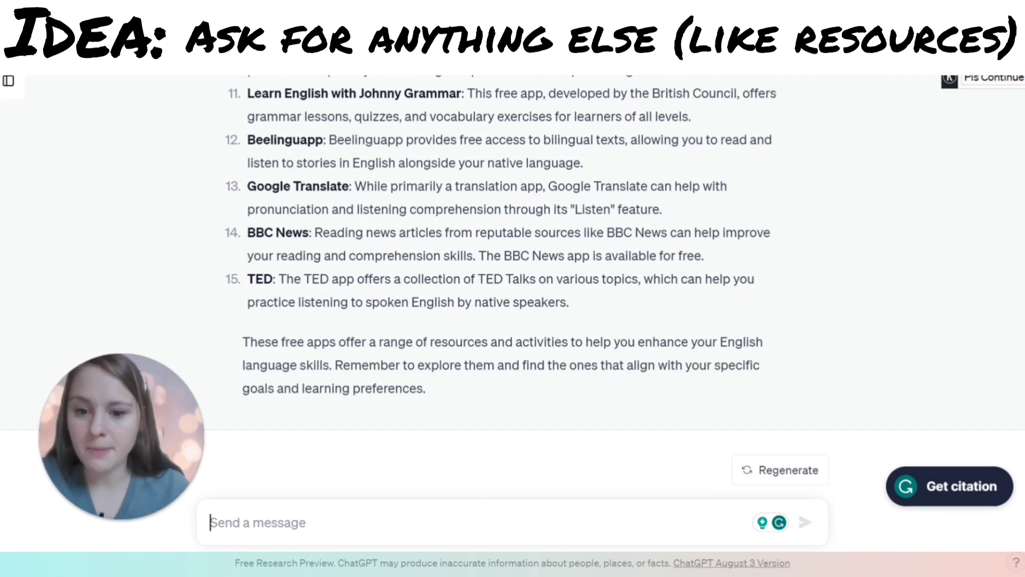
click(279, 520)
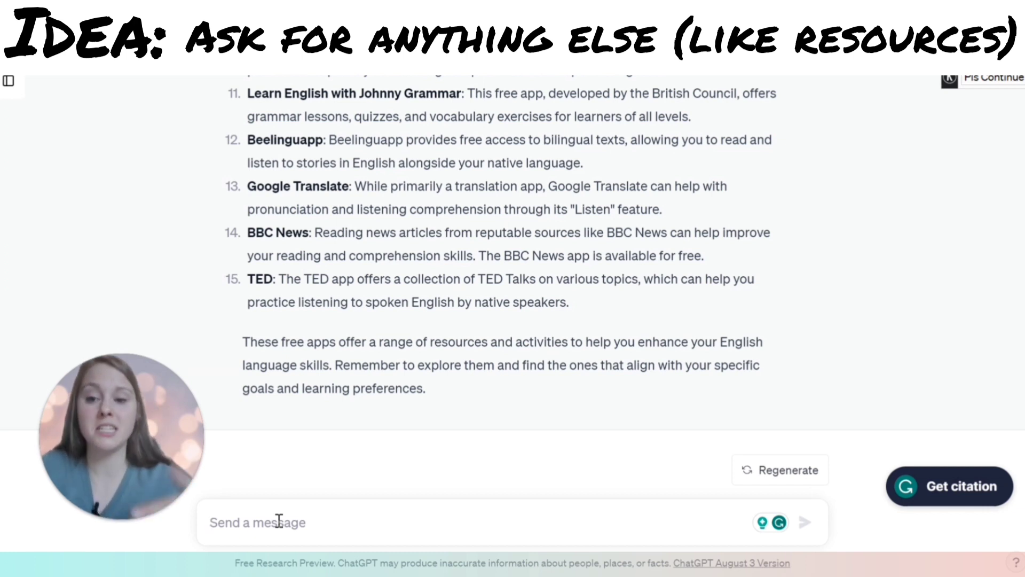